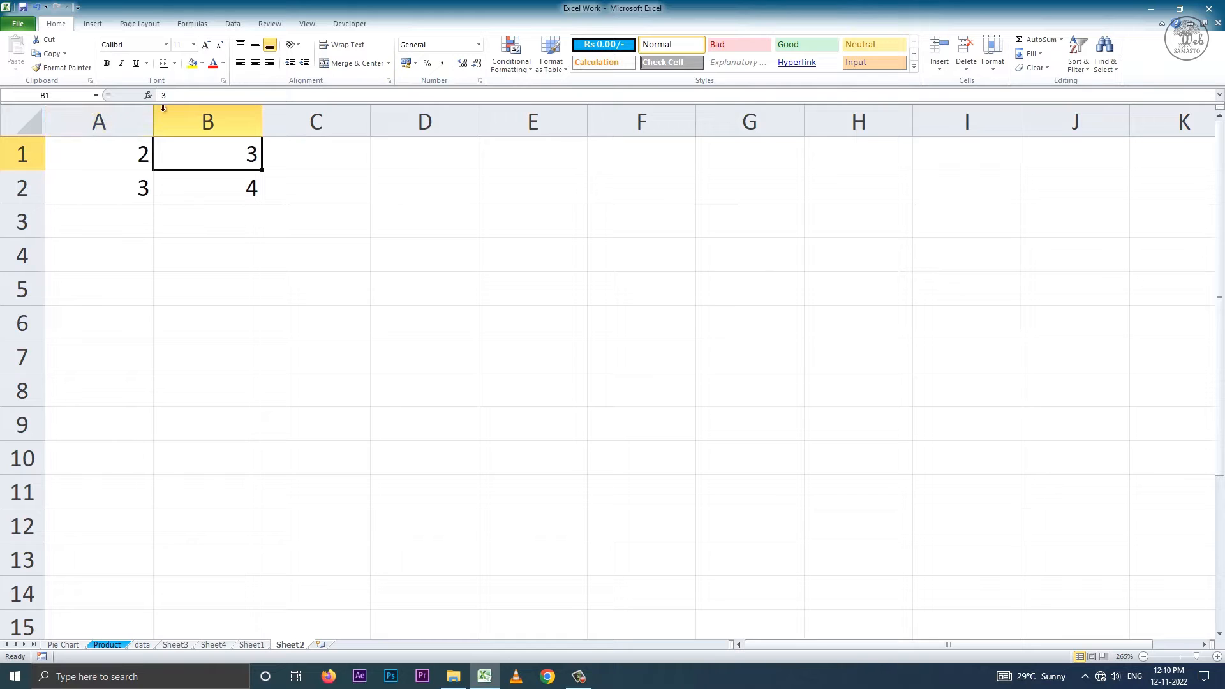
Enter the formula =A1 in cell C1, picking A1 as the referenced cell.
{"action": "left_click", "coordinate": [312, 157]}
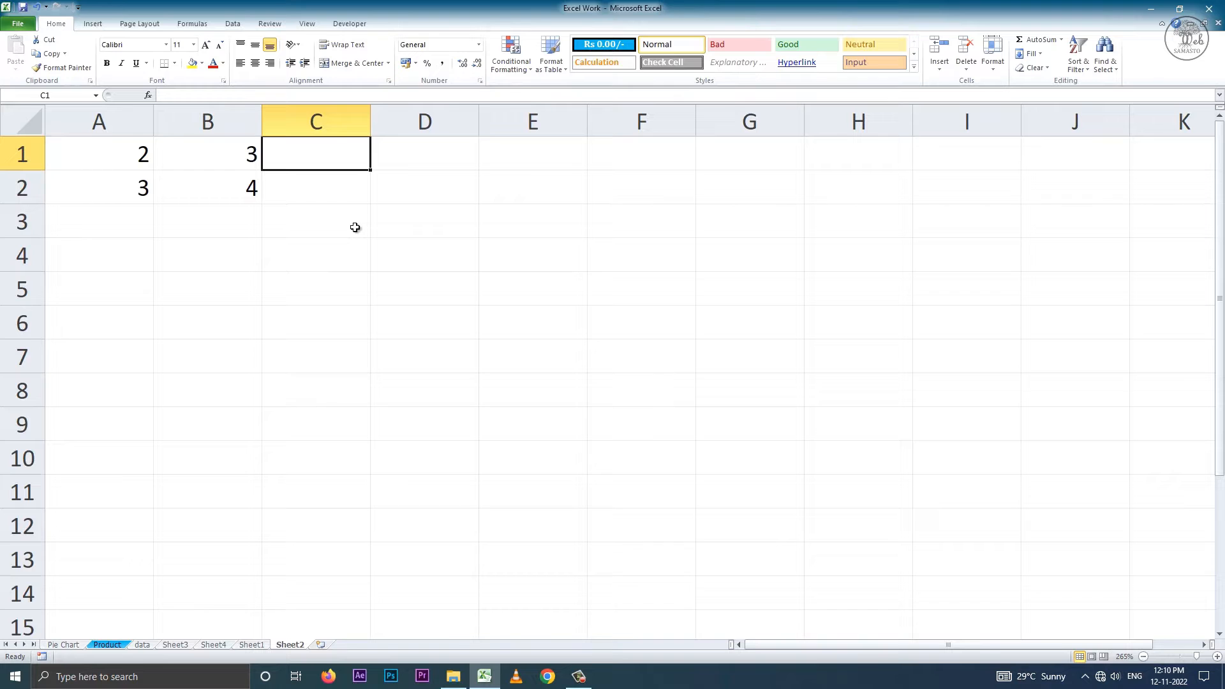
{"action": "type", "text": "="}
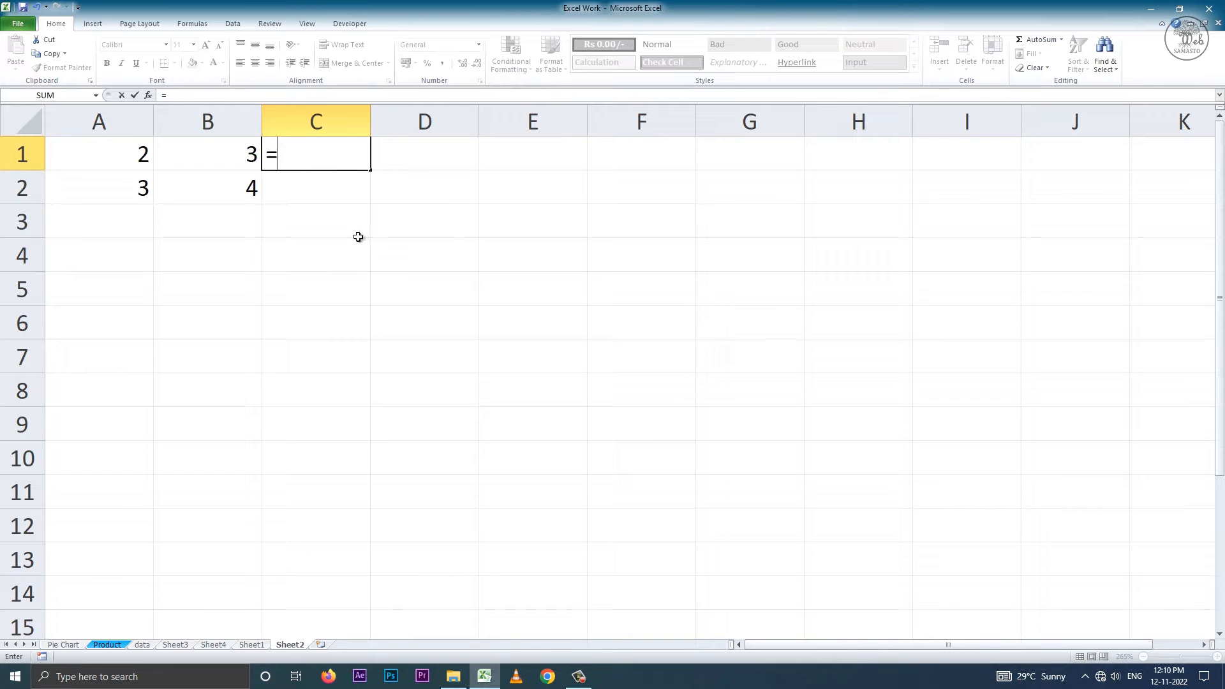
{"action": "left_click", "coordinate": [133, 155]}
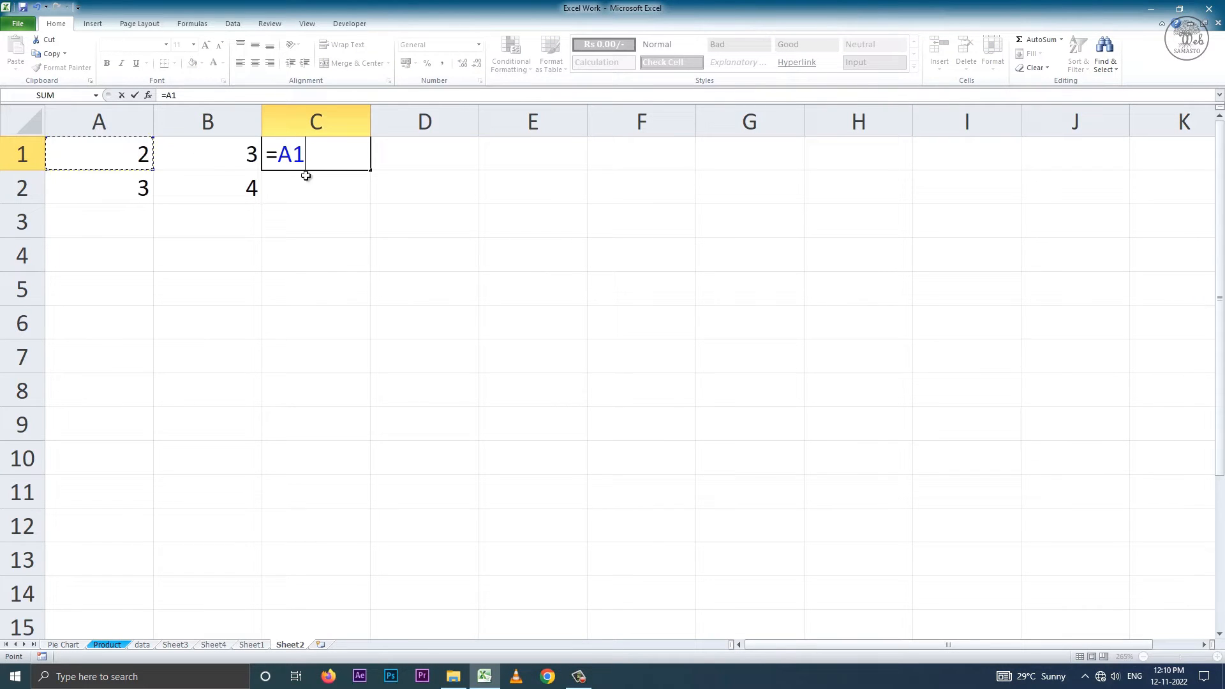
{"action": "left_click_drag", "start_coordinate": [309, 153], "coordinate": [279, 153]}
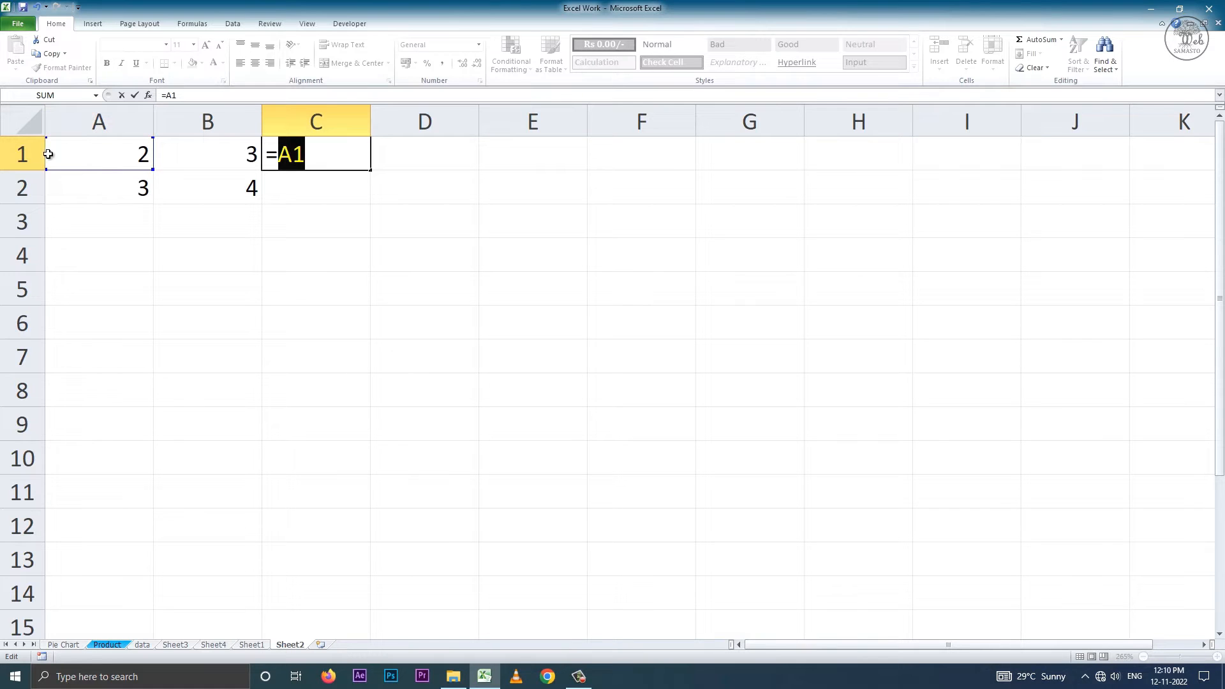
{"action": "left_click", "coordinate": [314, 157]}
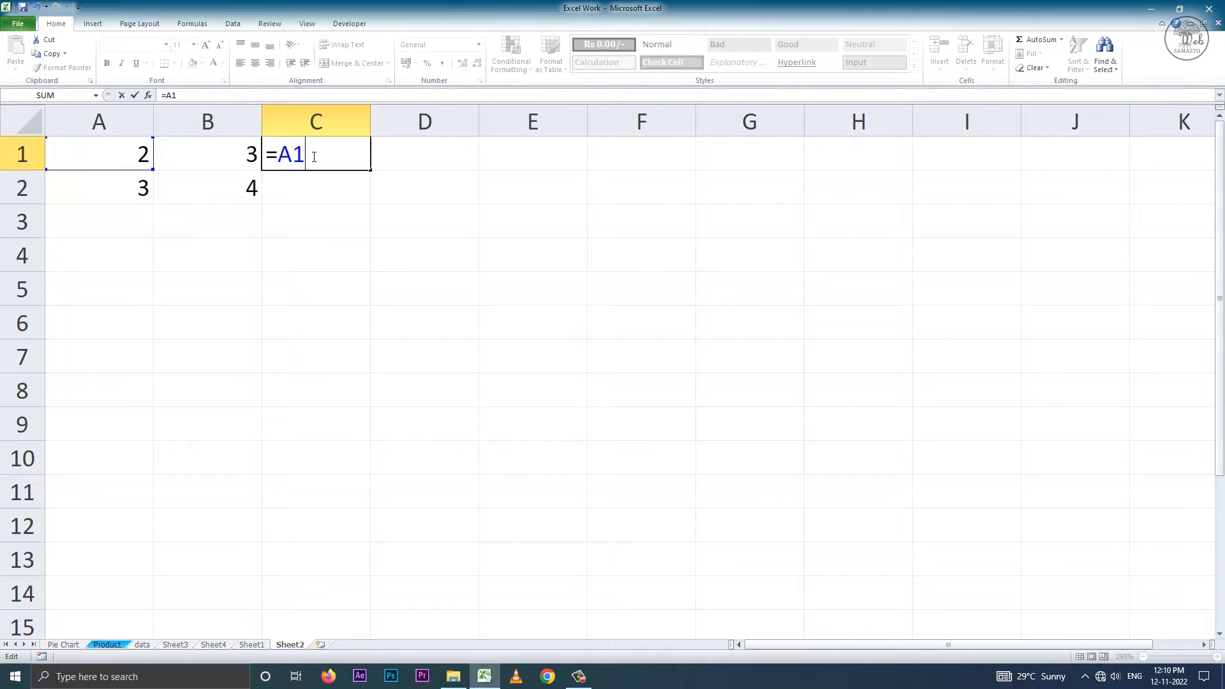
{"action": "key", "text": "Return"}
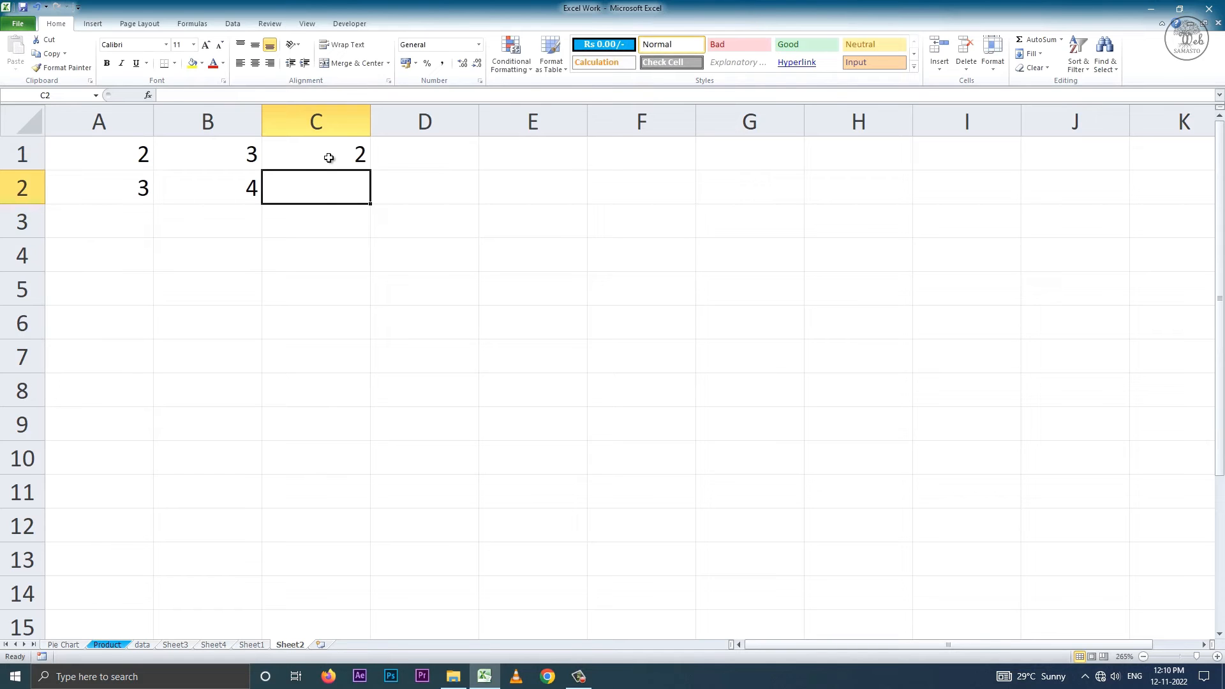
Edit the formula in cell C1 so that it refers to A2 instead.
{"action": "left_click", "coordinate": [332, 152]}
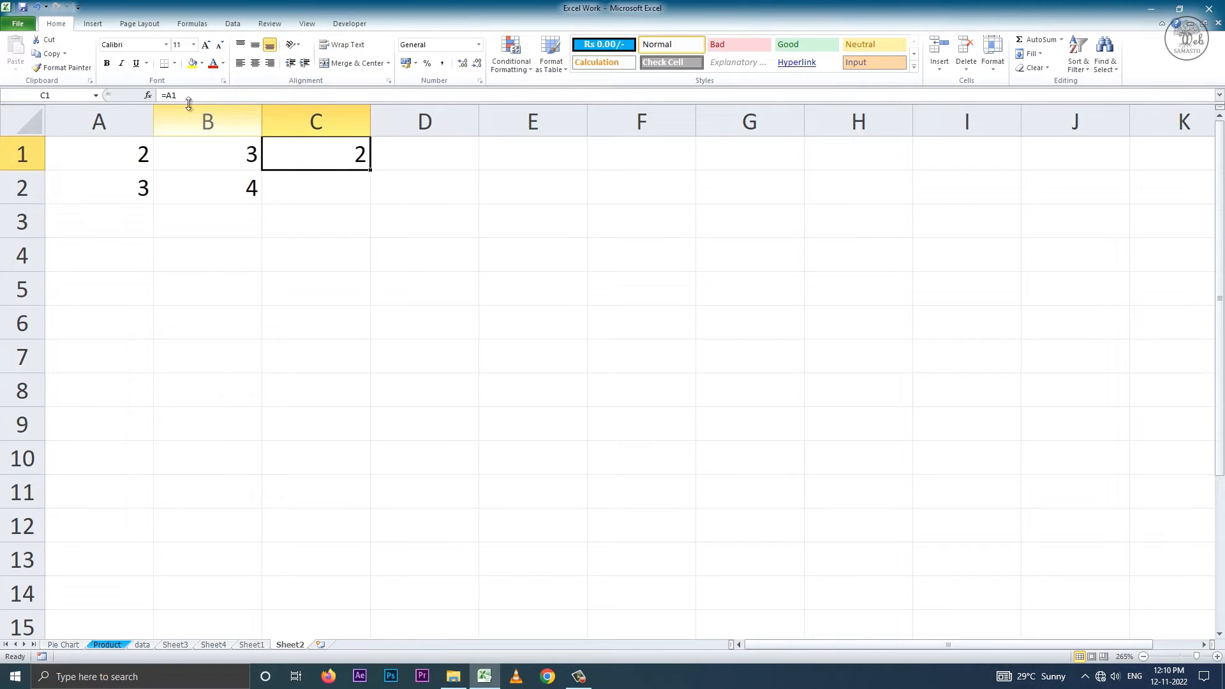
{"action": "double_click", "coordinate": [331, 156]}
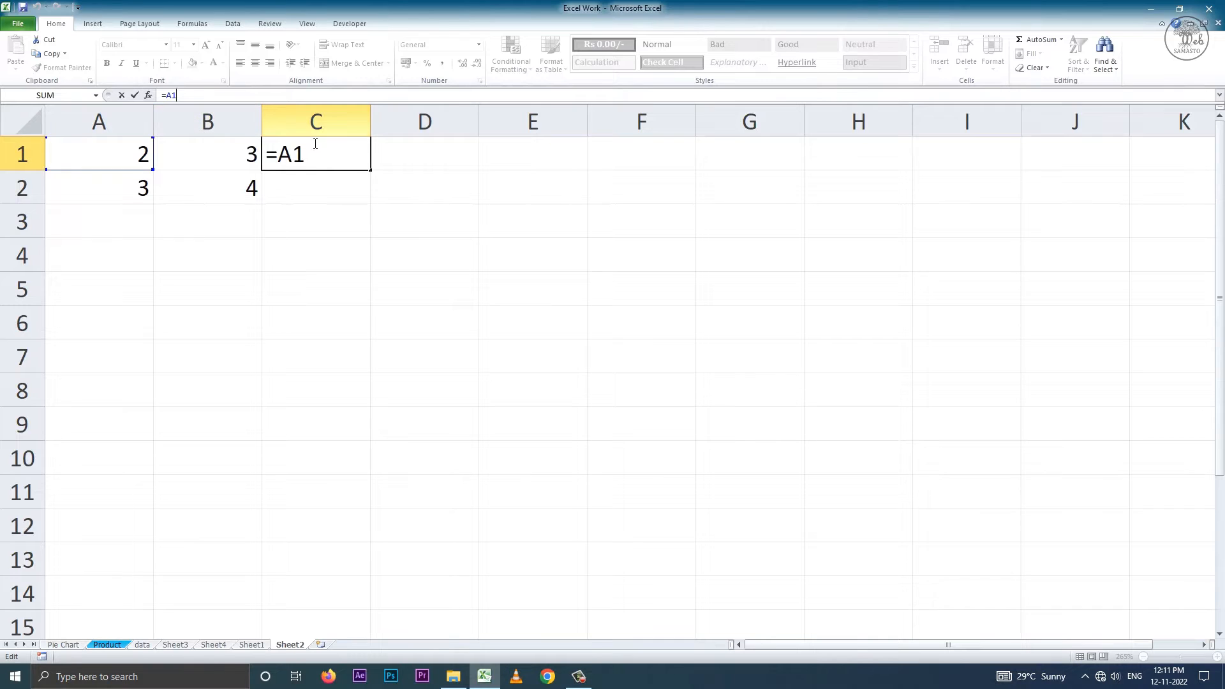
{"action": "key", "text": "BackSpace"}
{"action": "type", "text": "2"}
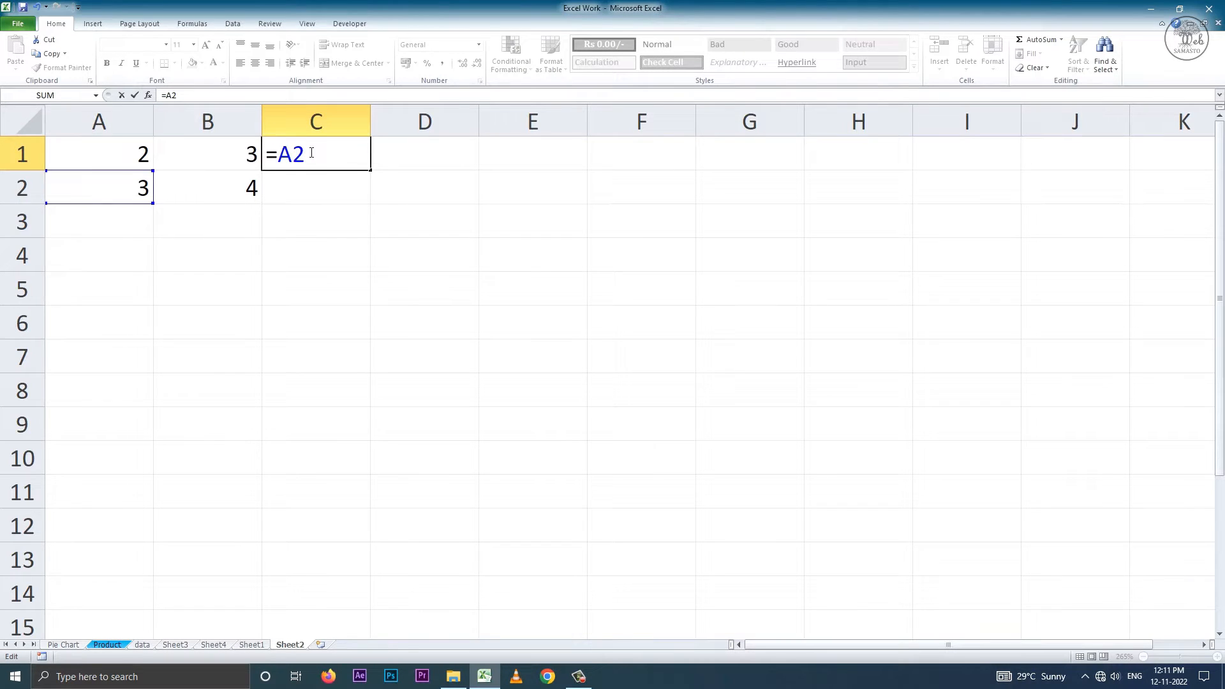
{"action": "key", "text": "Return"}
Change the formula in cell C1 to =B1 and reselect the cell to check it.
{"action": "left_click", "coordinate": [325, 156]}
{"action": "double_click", "coordinate": [339, 156]}
{"action": "key", "text": "BackSpace"}
{"action": "key", "text": "BackSpace"}
{"action": "type", "text": "b1"}
{"action": "key", "text": "Return"}
{"action": "left_click", "coordinate": [339, 156]}
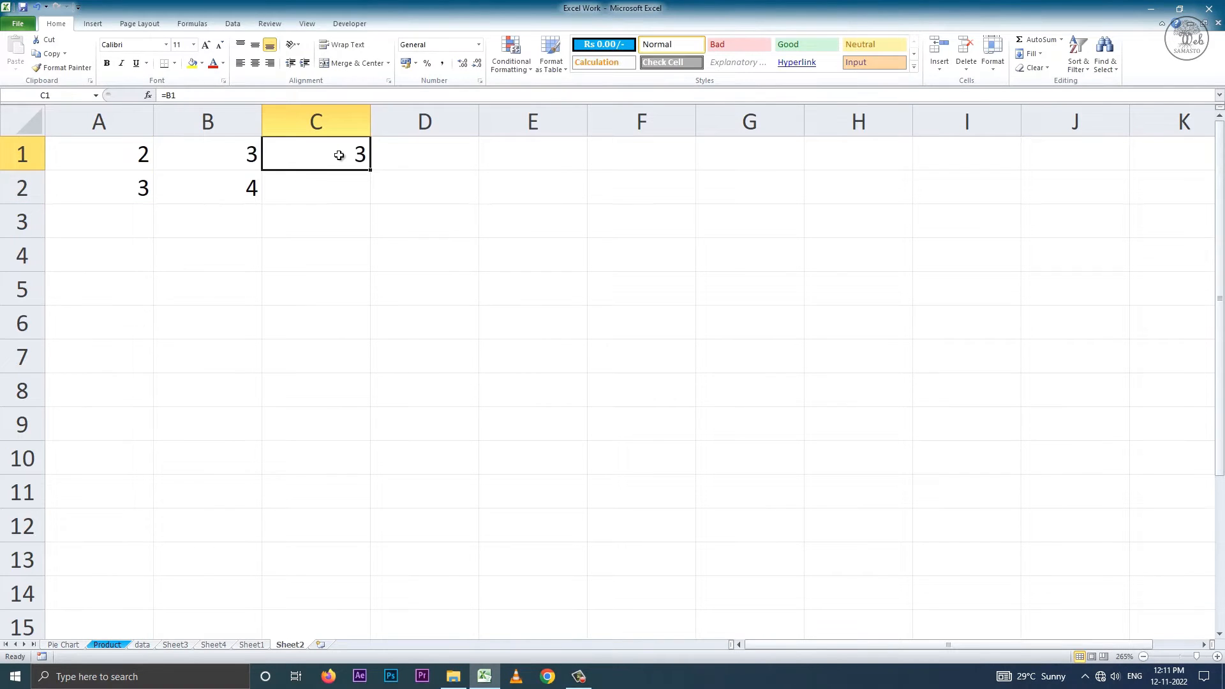
Replace the reference in cell C1's formula with A1 so it reads =A1.
{"action": "double_click", "coordinate": [319, 154]}
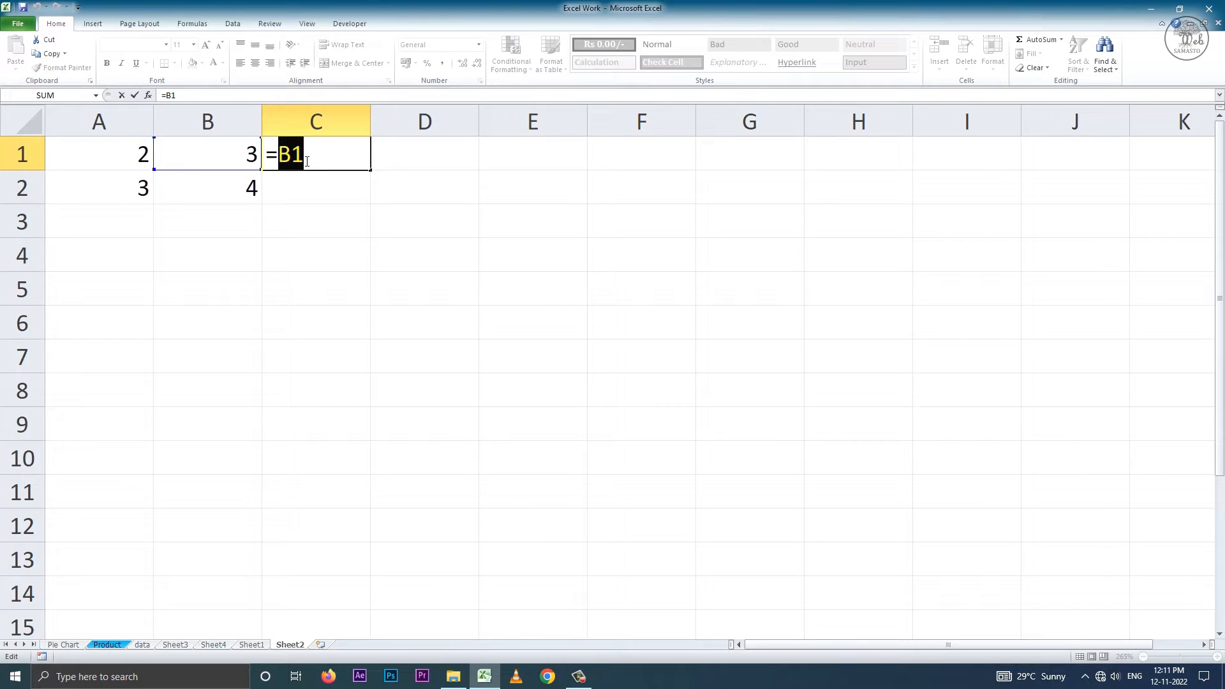
{"action": "key", "text": "BackSpace"}
{"action": "key", "text": "BackSpace"}
{"action": "left_click", "coordinate": [150, 157]}
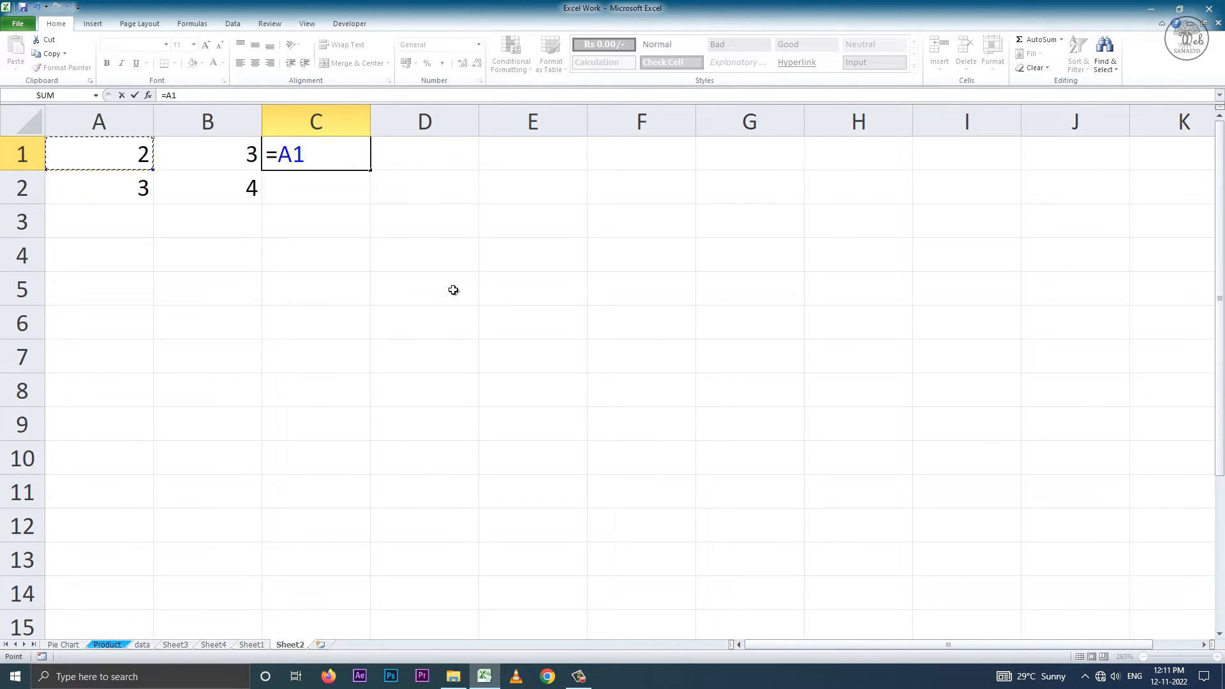
{"action": "key", "text": "Return"}
Fill the formula in C1 down to C2 and open C2's copied formula for viewing.
{"action": "left_click", "coordinate": [320, 150]}
{"action": "double_click", "coordinate": [320, 151]}
{"action": "left_click_drag", "start_coordinate": [373, 172], "coordinate": [373, 194]}
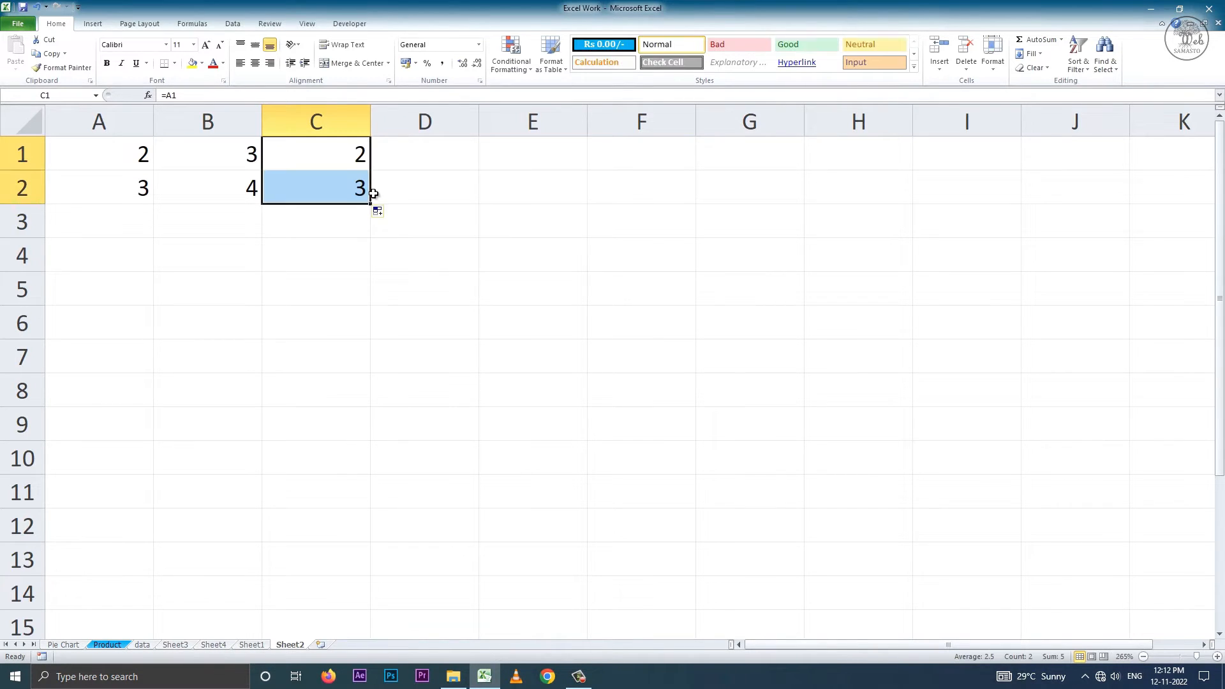
{"action": "left_click", "coordinate": [329, 185]}
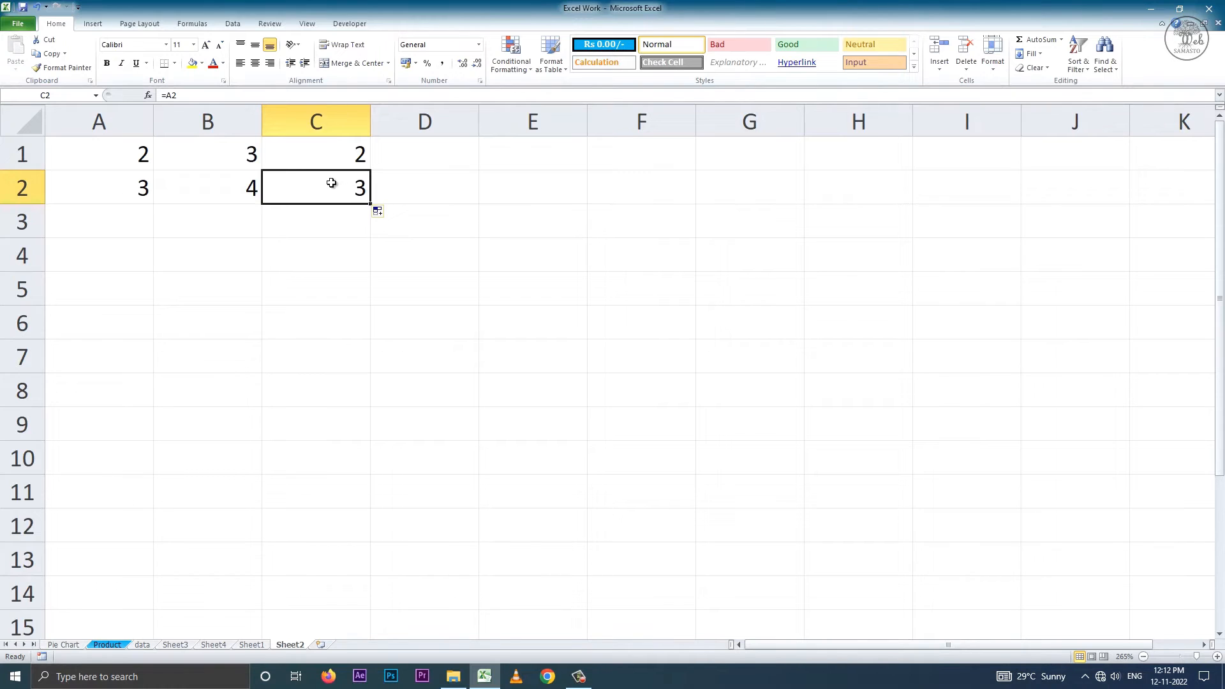
{"action": "double_click", "coordinate": [307, 191]}
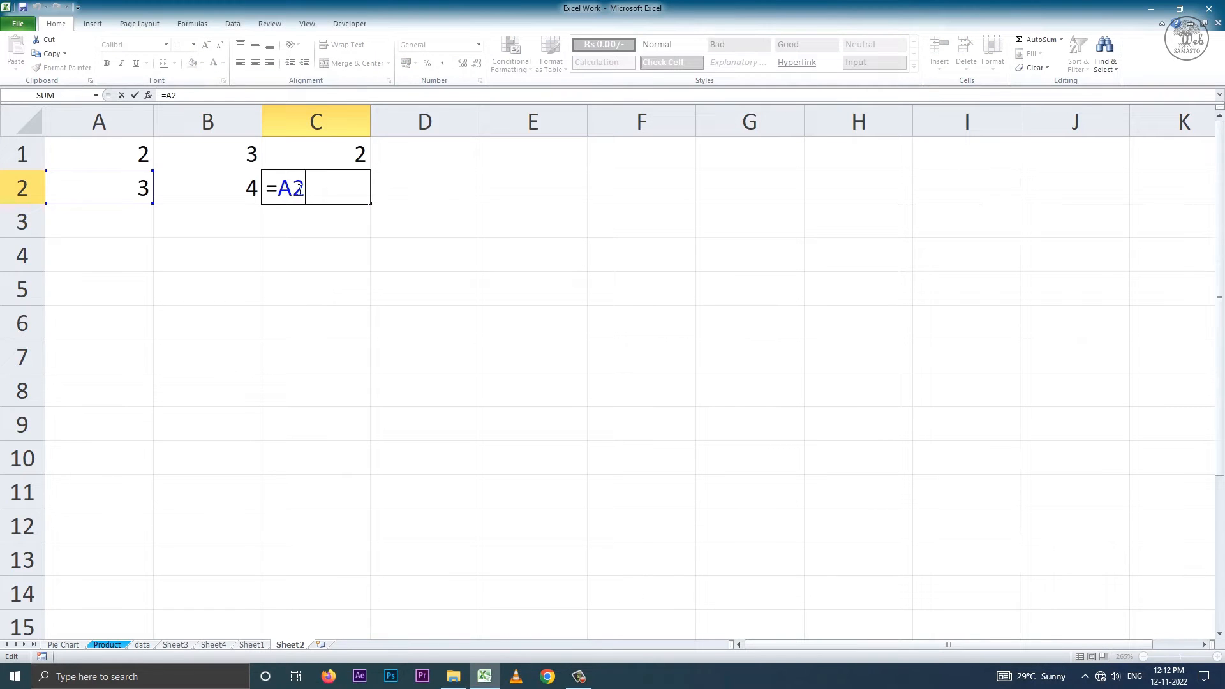
Compare the formulas in C1 and C2, relating each reference's row number to the row headings.
{"action": "double_click", "coordinate": [329, 153]}
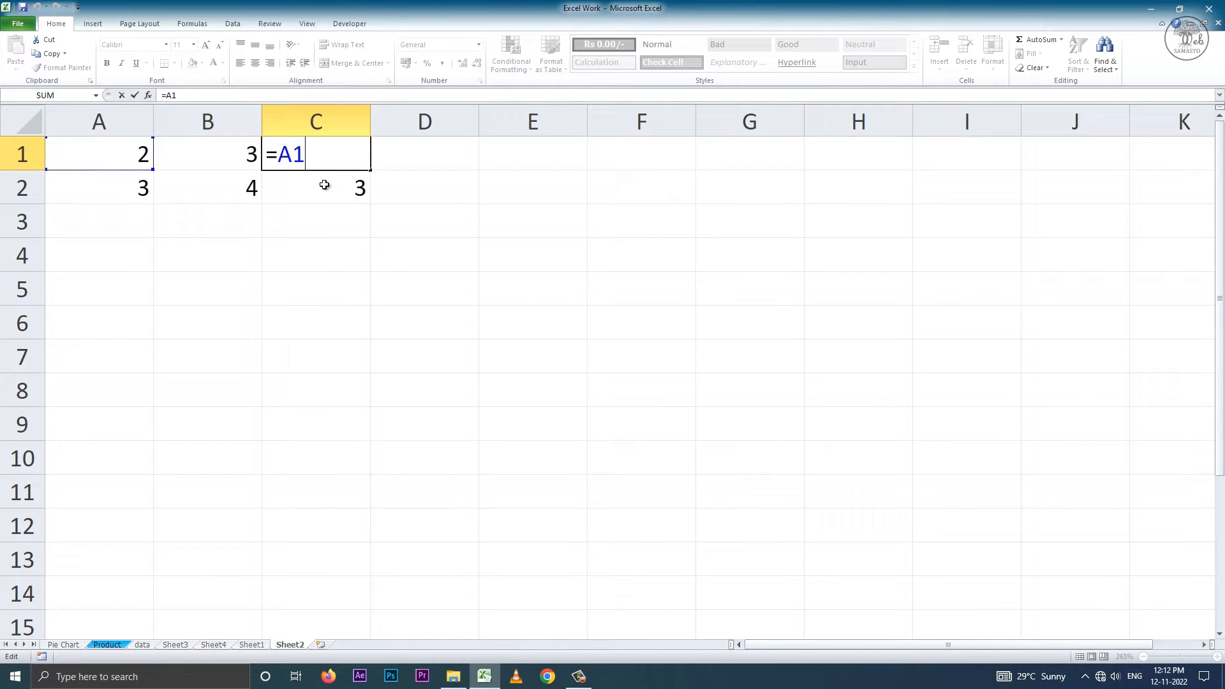
{"action": "double_click", "coordinate": [325, 185]}
{"action": "double_click", "coordinate": [320, 153]}
{"action": "double_click", "coordinate": [309, 184]}
{"action": "left_click", "coordinate": [317, 159]}
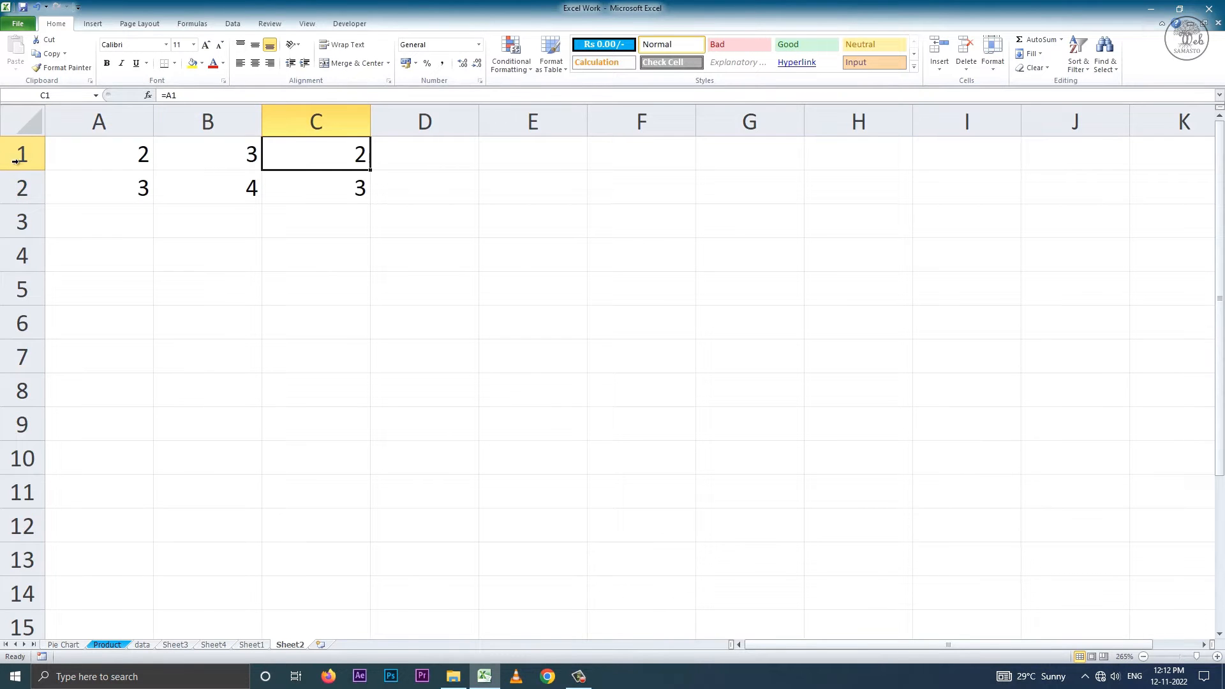
{"action": "left_click", "coordinate": [26, 189]}
{"action": "left_click", "coordinate": [24, 155]}
{"action": "left_click", "coordinate": [27, 188]}
{"action": "left_click", "coordinate": [331, 155]}
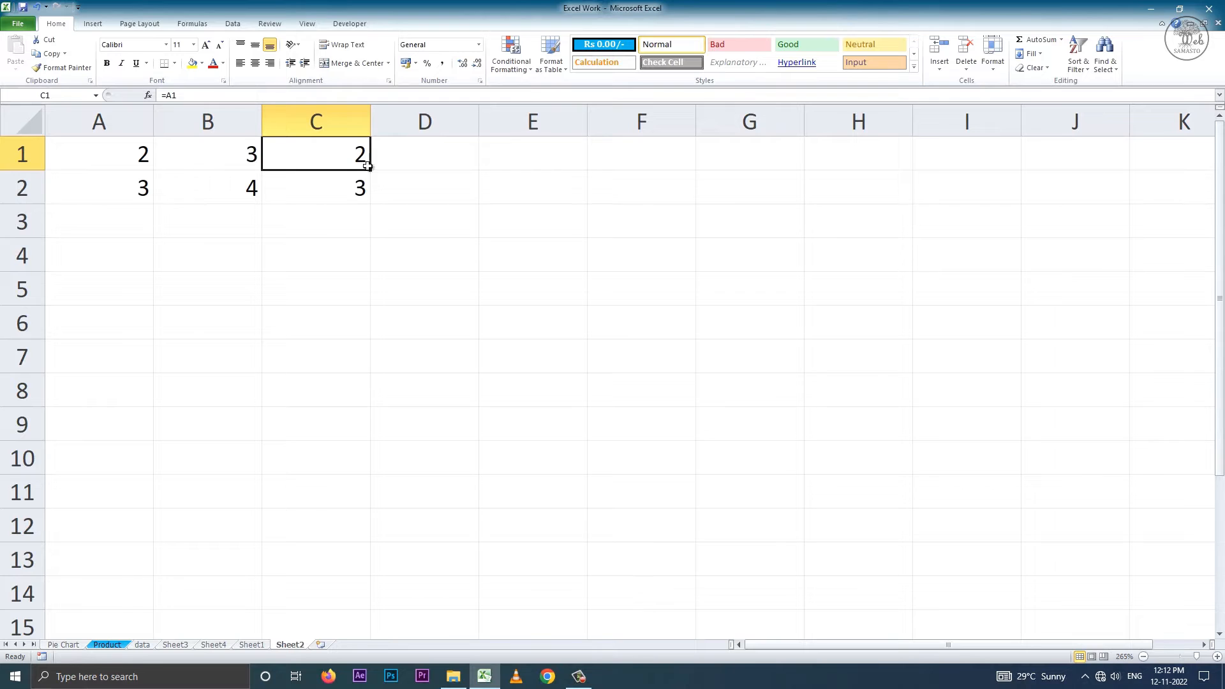
{"action": "left_click", "coordinate": [354, 221]}
{"action": "left_click", "coordinate": [357, 155]}
{"action": "left_click", "coordinate": [22, 180]}
{"action": "left_click", "coordinate": [333, 193]}
{"action": "left_click", "coordinate": [346, 155]}
Fill the formula in C1 across to D1 and check the references in both cells.
{"action": "left_click_drag", "start_coordinate": [372, 171], "coordinate": [478, 169]}
{"action": "left_click", "coordinate": [340, 148]}
{"action": "left_click", "coordinate": [431, 152]}
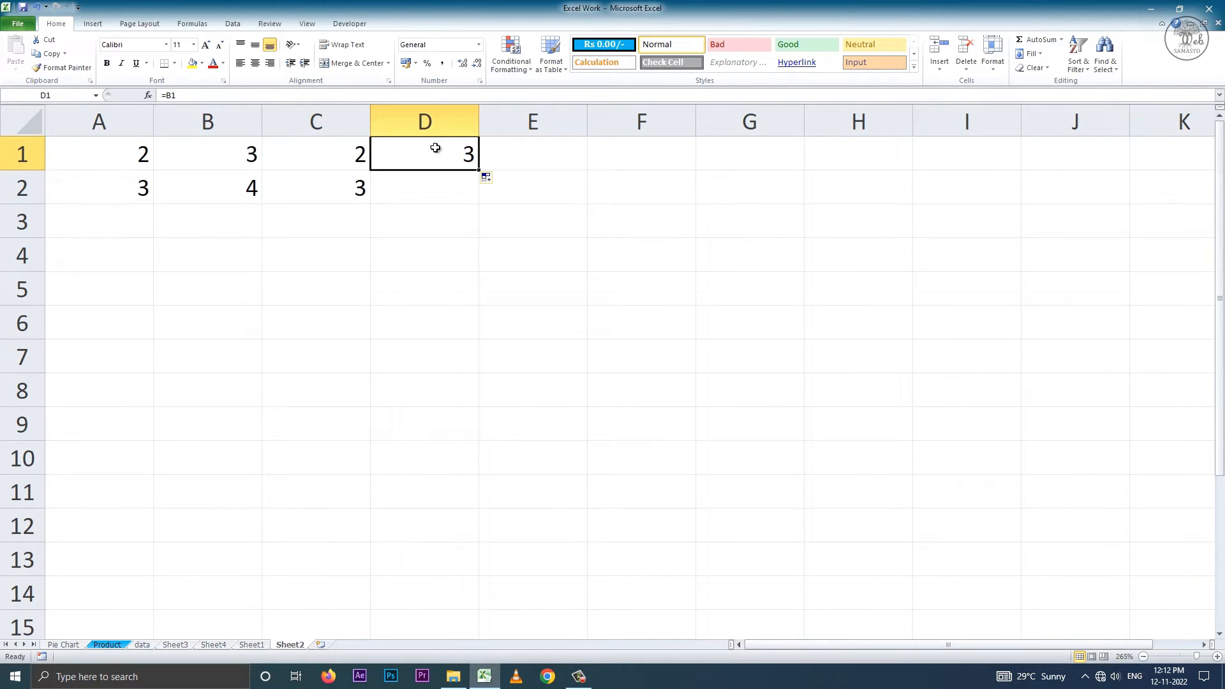
{"action": "left_click", "coordinate": [357, 120]}
{"action": "left_click", "coordinate": [404, 119]}
Examine how the column letter in the reference differs between the formulas in C1 and D1.
{"action": "double_click", "coordinate": [341, 159]}
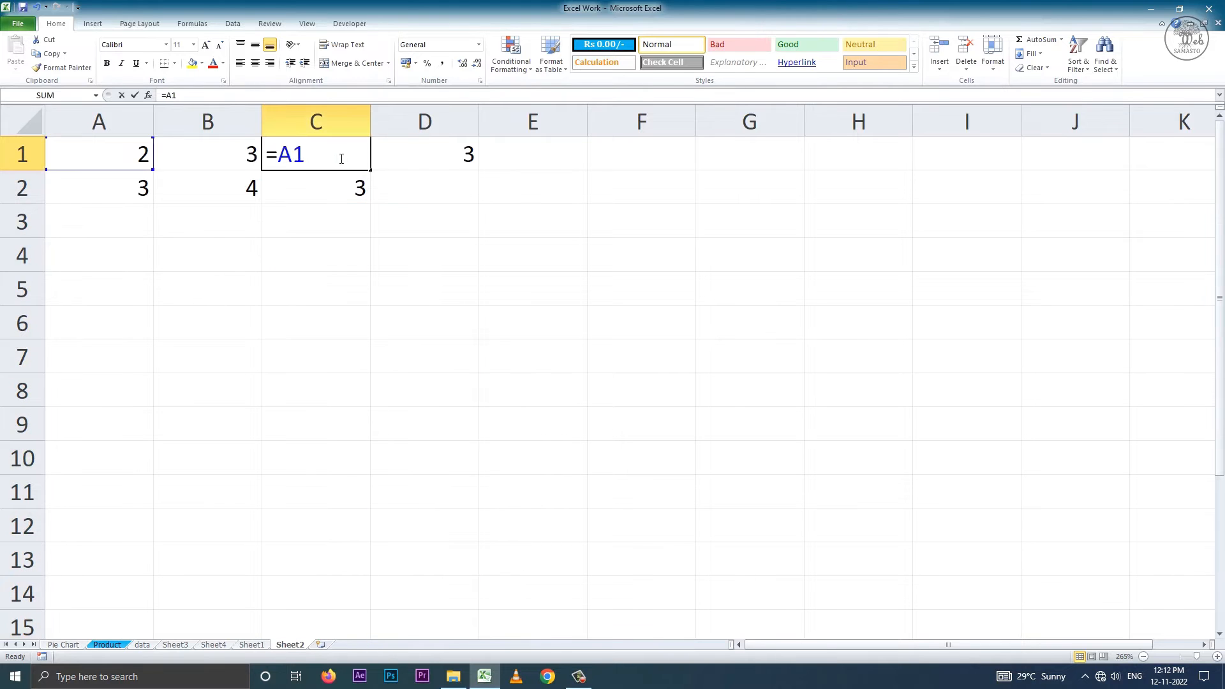
{"action": "double_click", "coordinate": [301, 157]}
{"action": "left_click_drag", "start_coordinate": [296, 156], "coordinate": [284, 157]}
{"action": "left_click", "coordinate": [319, 157]}
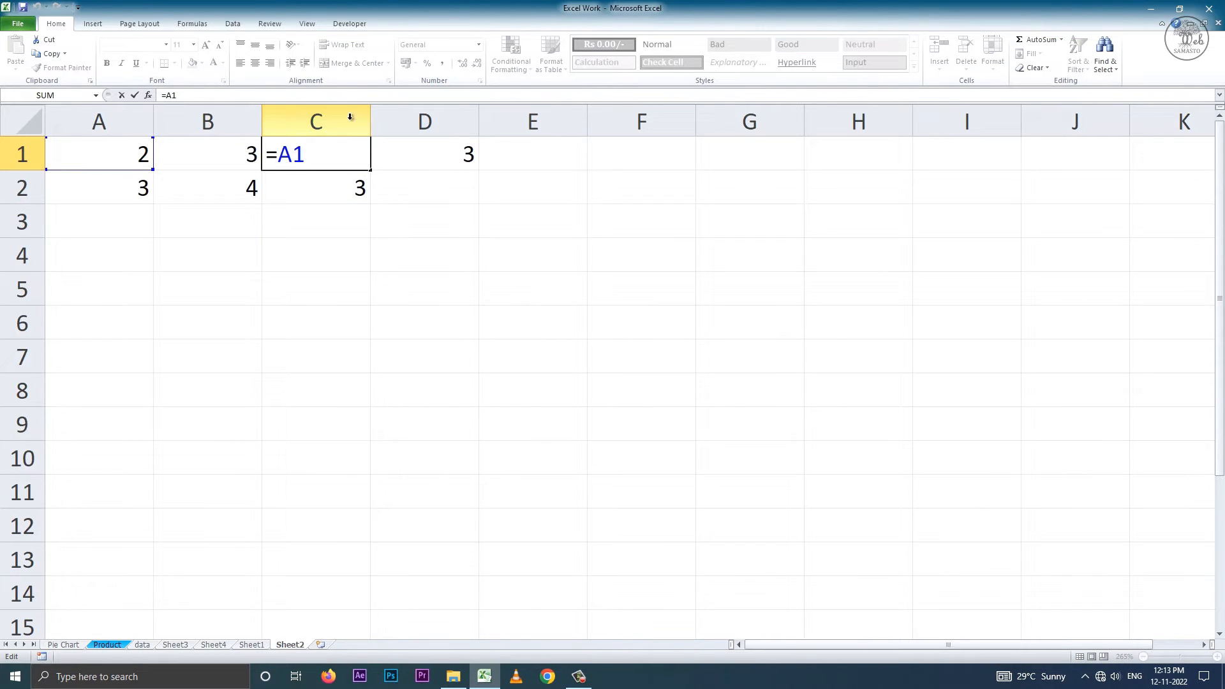
{"action": "left_click", "coordinate": [373, 128]}
{"action": "left_click", "coordinate": [337, 151]}
{"action": "double_click", "coordinate": [317, 155]}
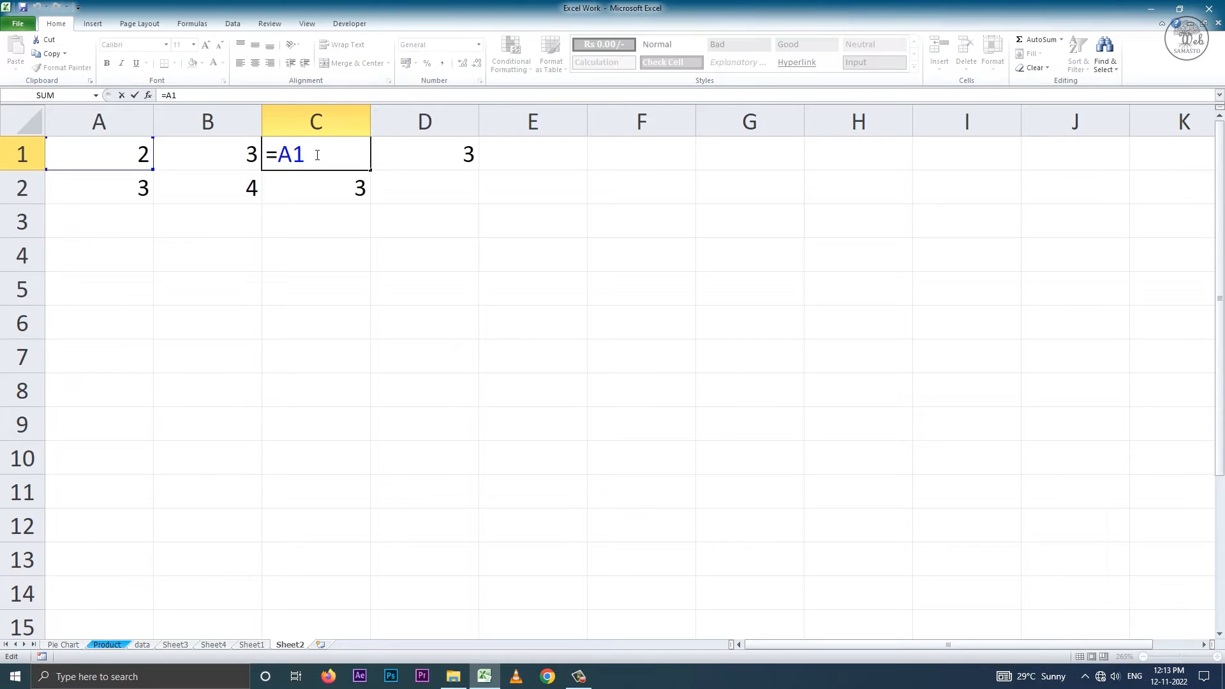
{"action": "double_click", "coordinate": [397, 155]}
{"action": "left_click_drag", "start_coordinate": [386, 155], "coordinate": [400, 154]}
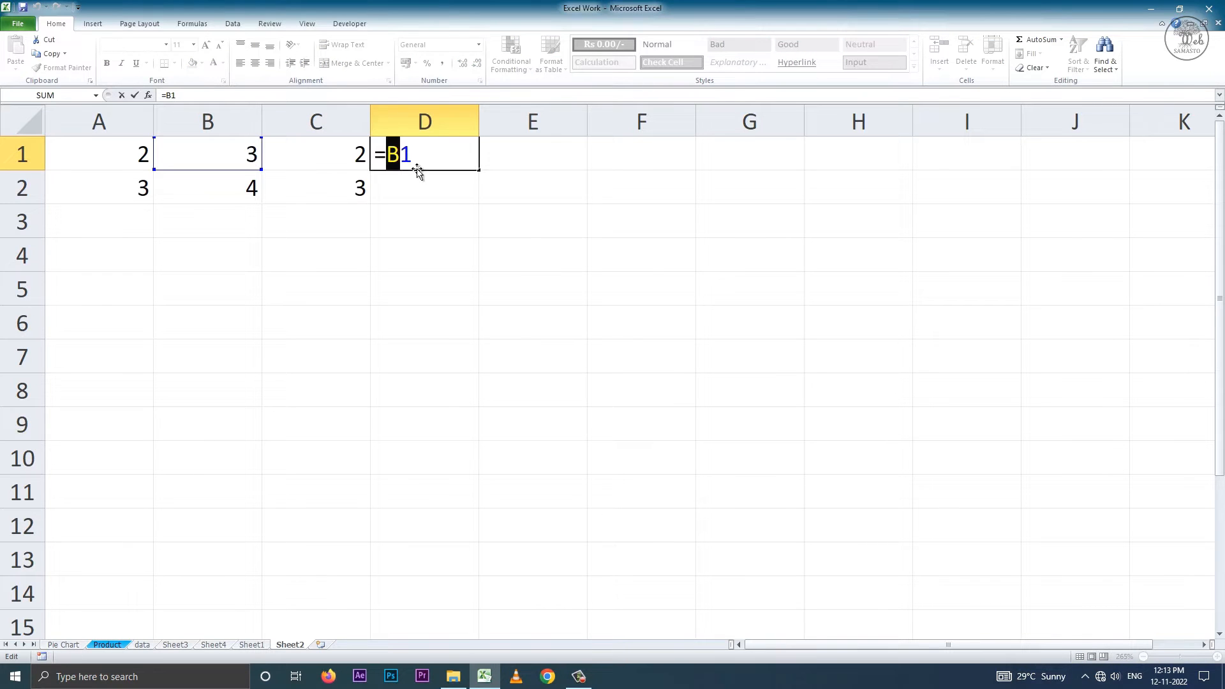
Fill the formula in C2 across to D2 and inspect the references in both cells.
{"action": "left_click", "coordinate": [342, 180]}
{"action": "left_click_drag", "start_coordinate": [369, 203], "coordinate": [447, 191]}
{"action": "left_click", "coordinate": [342, 189]}
{"action": "double_click", "coordinate": [330, 181]}
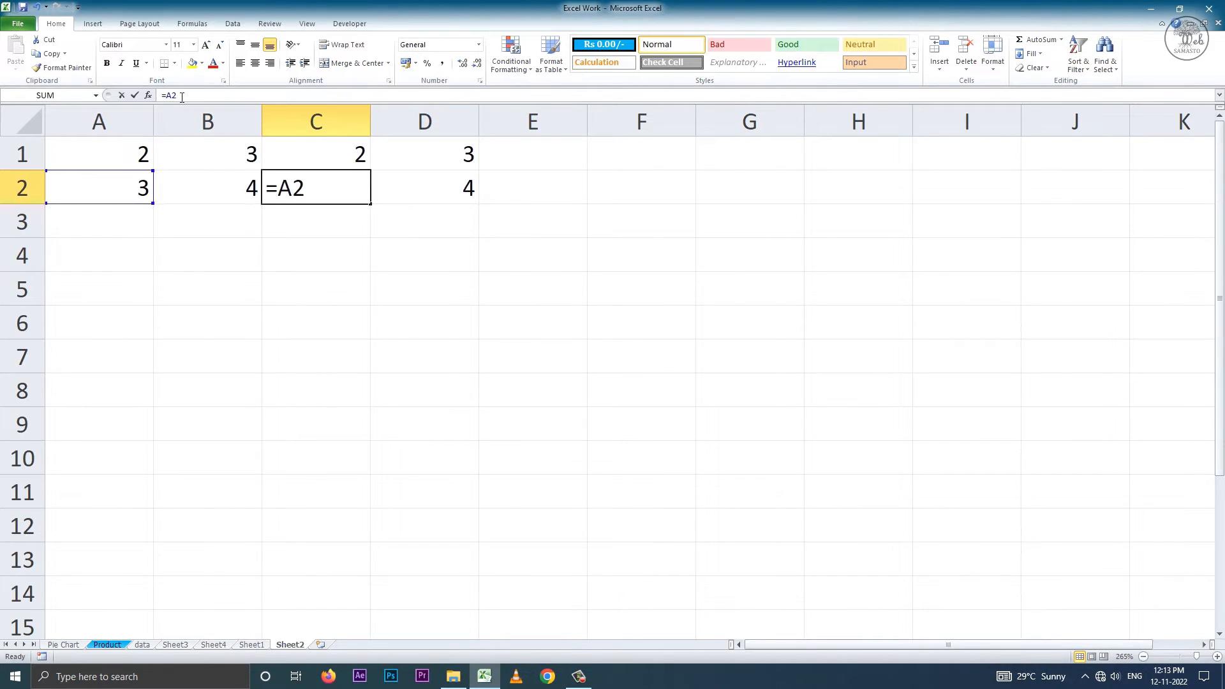
{"action": "left_click", "coordinate": [422, 185]}
{"action": "left_click", "coordinate": [187, 97]}
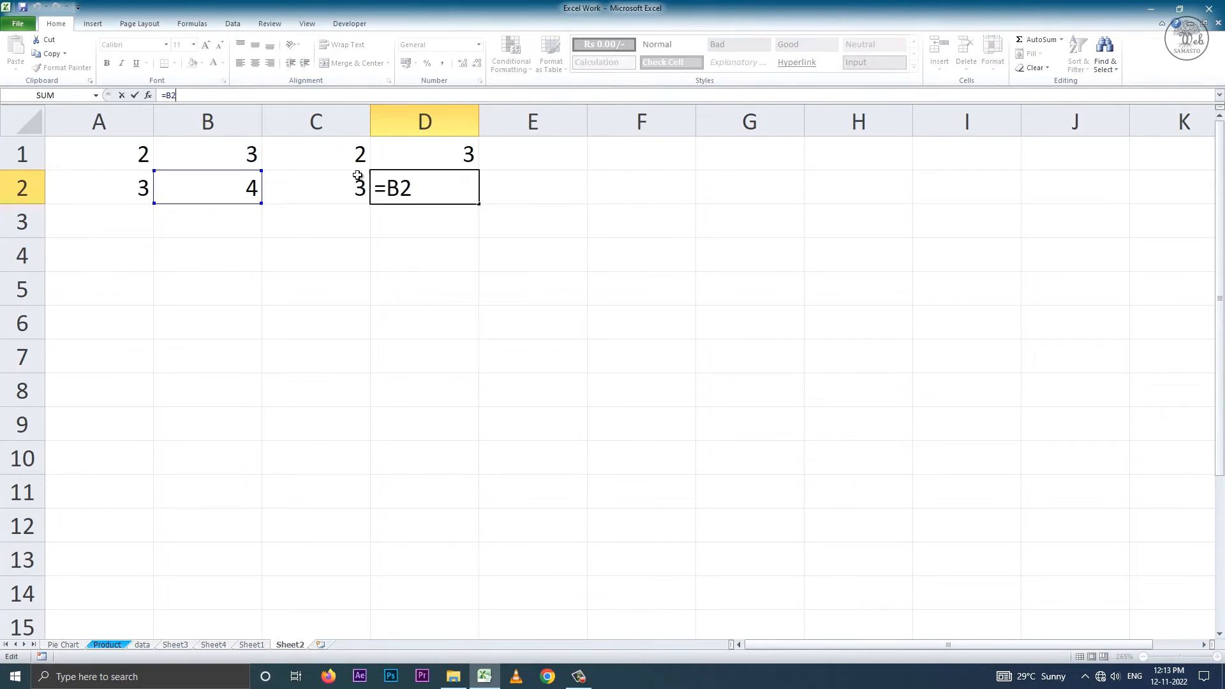
{"action": "key", "text": "Return"}
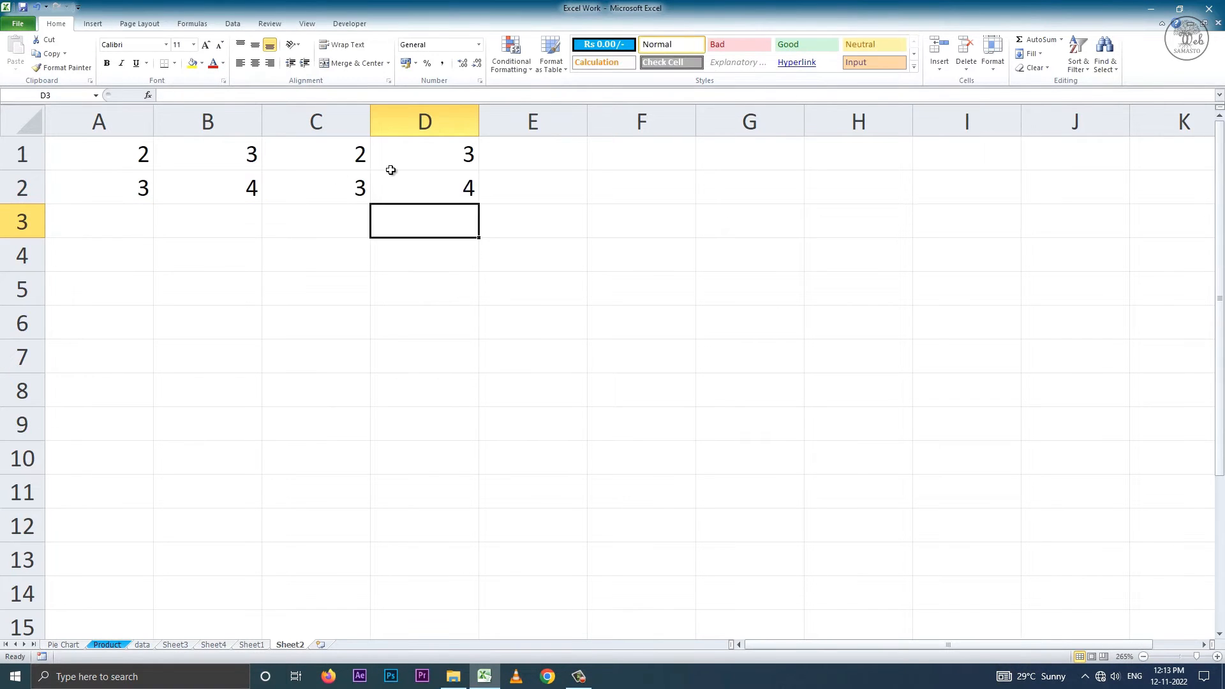
Clear the range C1:D2 and enter the multiplication formula =A1*B1 in cell C1.
{"action": "left_click", "coordinate": [363, 164]}
{"action": "left_click_drag", "start_coordinate": [363, 164], "coordinate": [399, 180]}
{"action": "key", "text": "Delete"}
{"action": "left_click", "coordinate": [342, 157]}
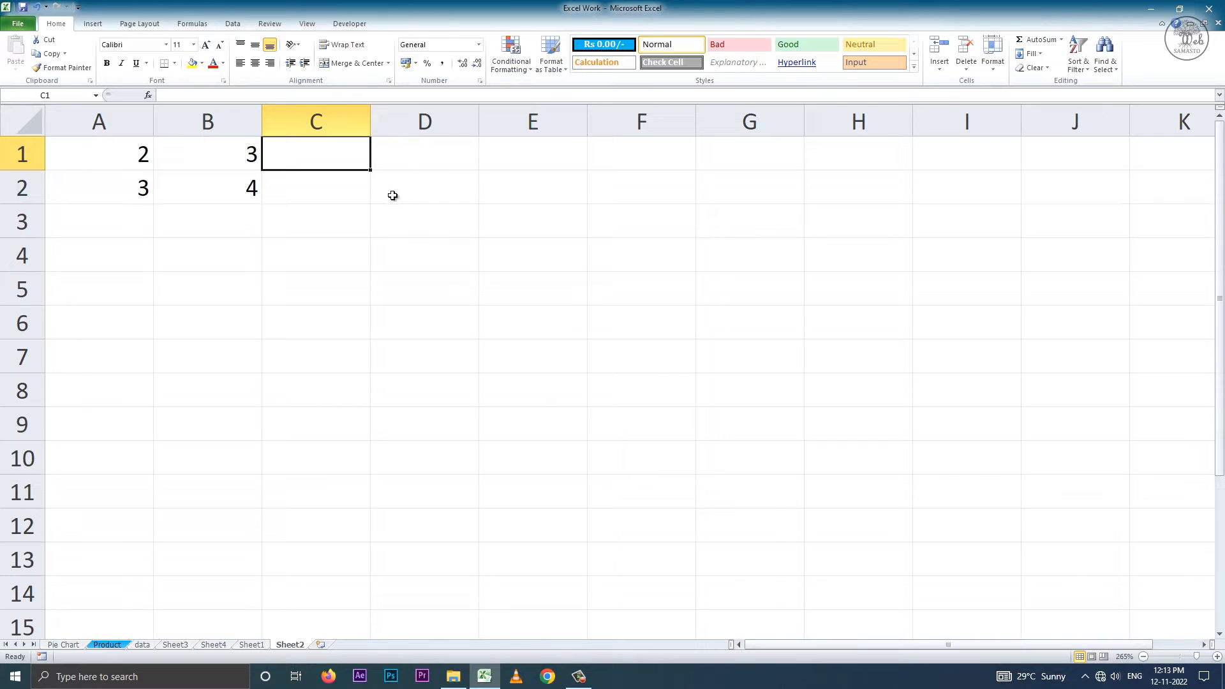
{"action": "type", "text": "="}
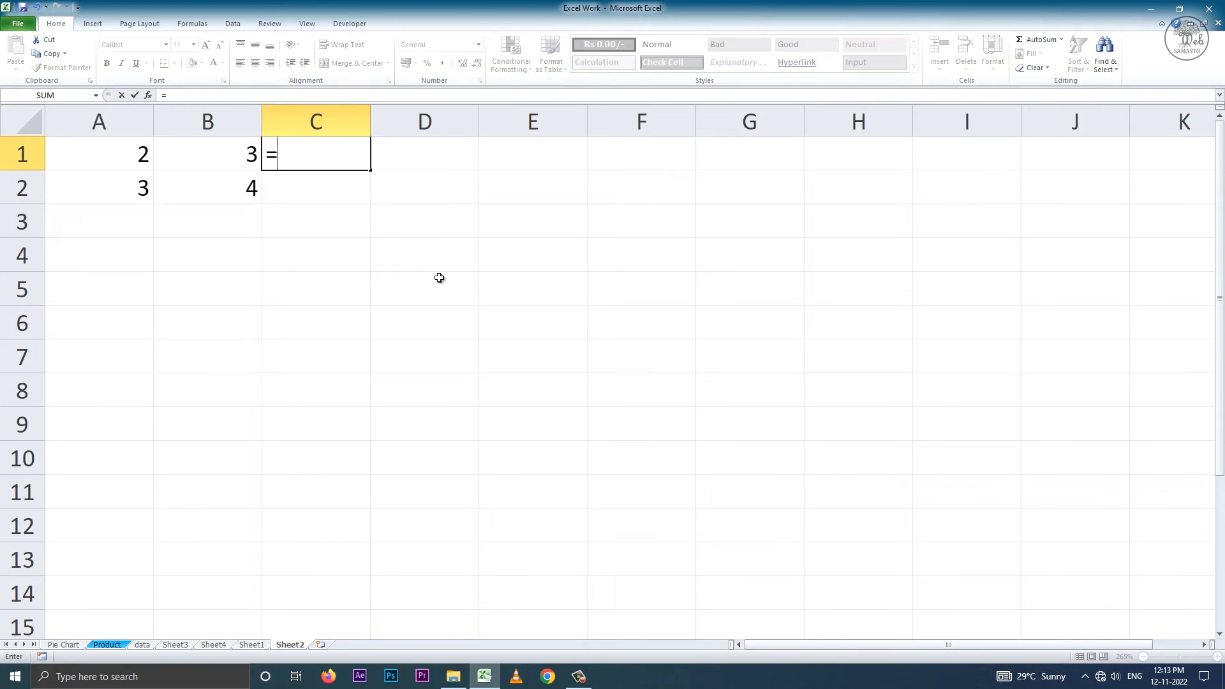
{"action": "left_click", "coordinate": [131, 153]}
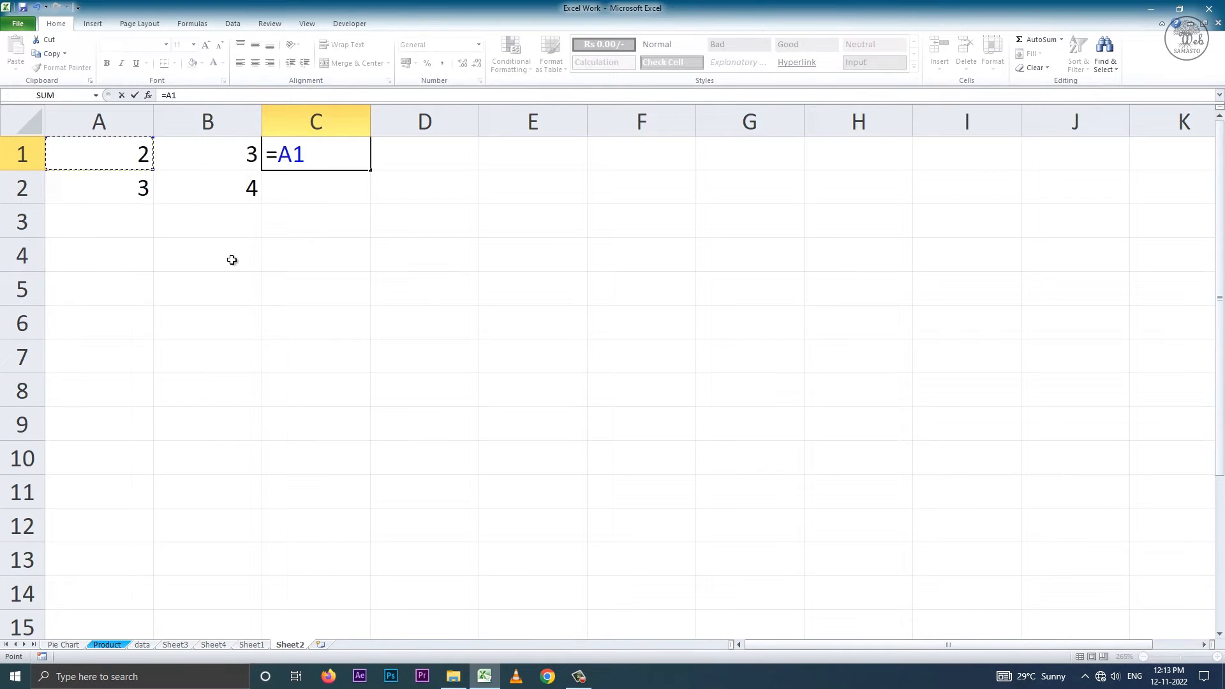
{"action": "type", "text": "*"}
{"action": "left_click", "coordinate": [217, 153]}
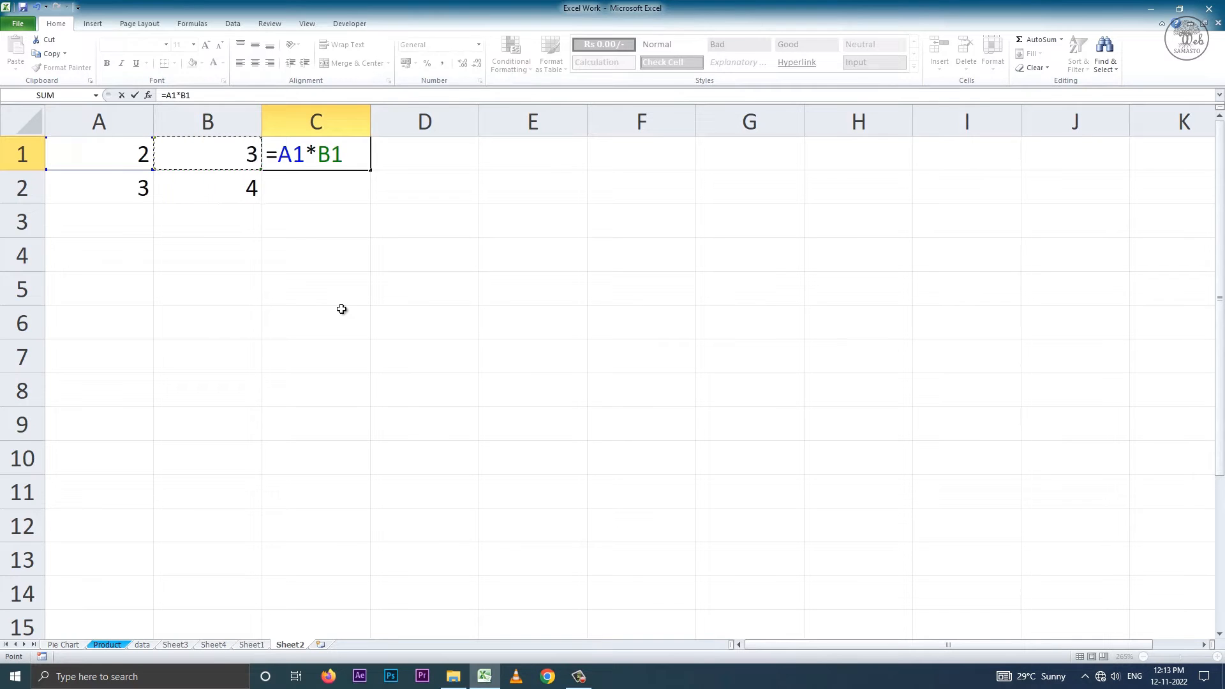
{"action": "key", "text": "Return"}
Fill the multiplication formula in C1 down to C2 and inspect the references in C2.
{"action": "left_click", "coordinate": [250, 156]}
{"action": "left_click", "coordinate": [361, 163]}
{"action": "left_click_drag", "start_coordinate": [365, 169], "coordinate": [369, 202]}
{"action": "left_click", "coordinate": [332, 186]}
{"action": "left_click", "coordinate": [232, 183]}
{"action": "left_click", "coordinate": [356, 186]}
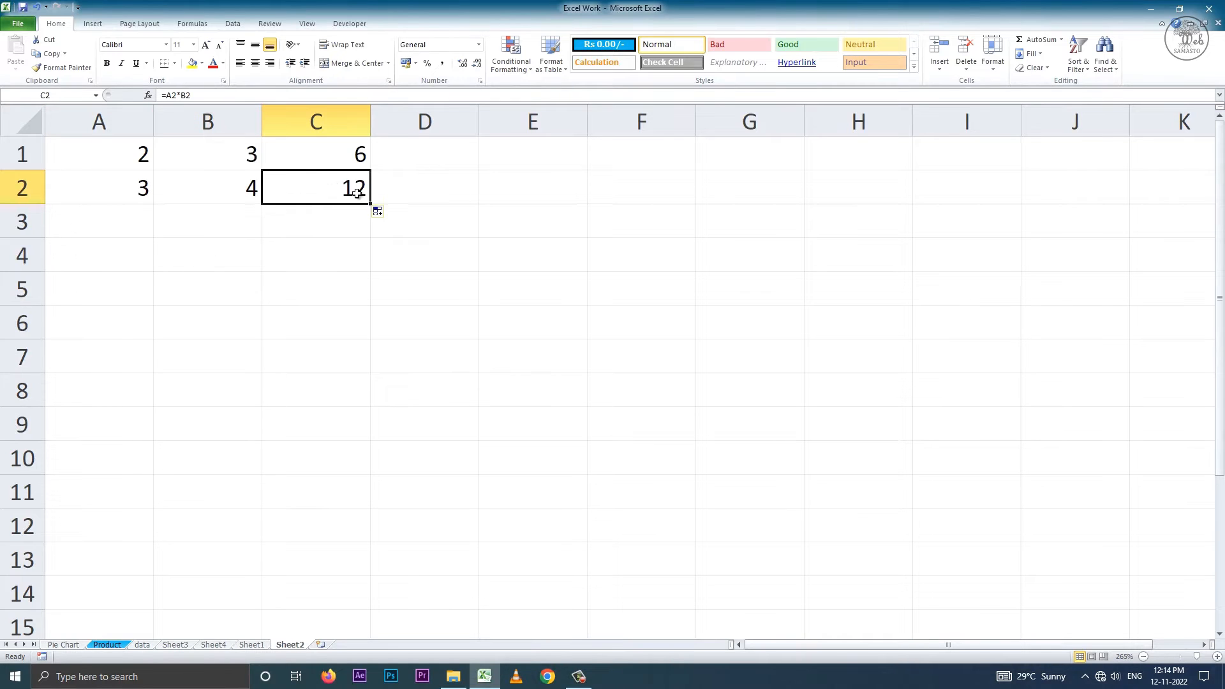
{"action": "double_click", "coordinate": [358, 194]}
{"action": "left_click_drag", "start_coordinate": [279, 189], "coordinate": [438, 191]}
{"action": "double_click", "coordinate": [322, 187]}
{"action": "key", "text": "Return"}
Fill the formula in C1 across to D1 and compare the references in the two cells.
{"action": "left_click", "coordinate": [362, 164]}
{"action": "left_click", "coordinate": [435, 158]}
{"action": "left_click", "coordinate": [354, 151]}
{"action": "left_click", "coordinate": [424, 152]}
{"action": "double_click", "coordinate": [351, 154]}
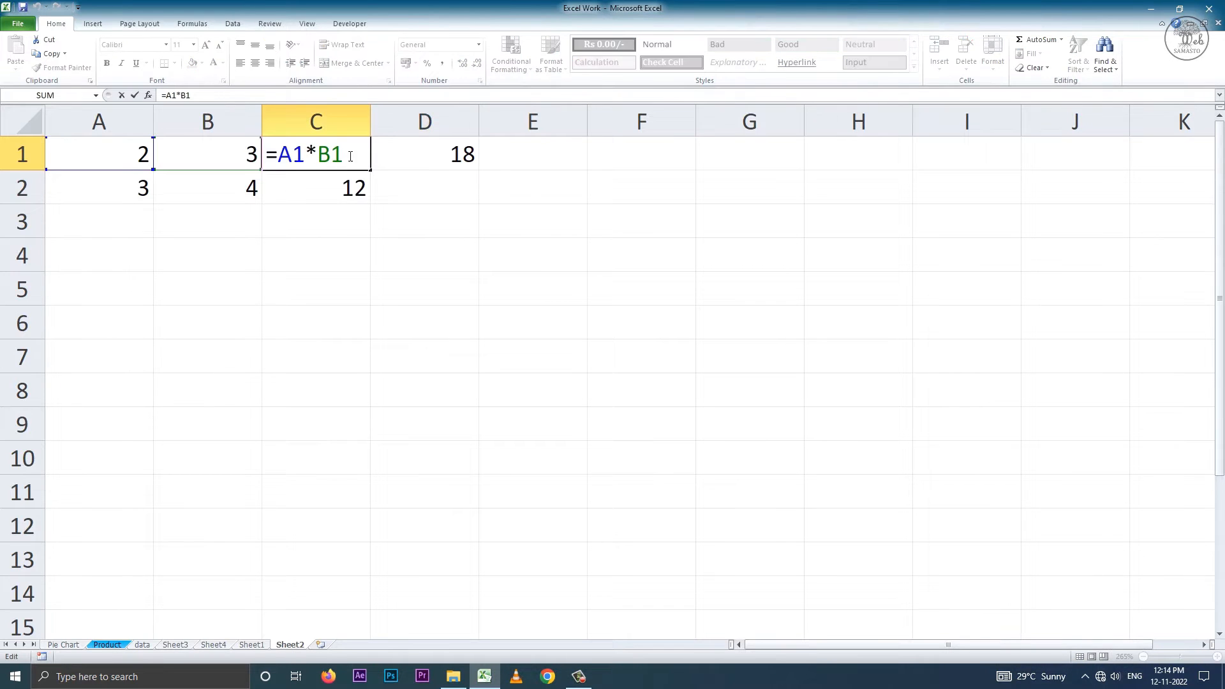
{"action": "left_click", "coordinate": [415, 151]}
{"action": "double_click", "coordinate": [424, 153]}
{"action": "left_click_drag", "start_coordinate": [387, 155], "coordinate": [438, 155]}
{"action": "left_click", "coordinate": [457, 191]}
{"action": "left_click", "coordinate": [453, 159]}
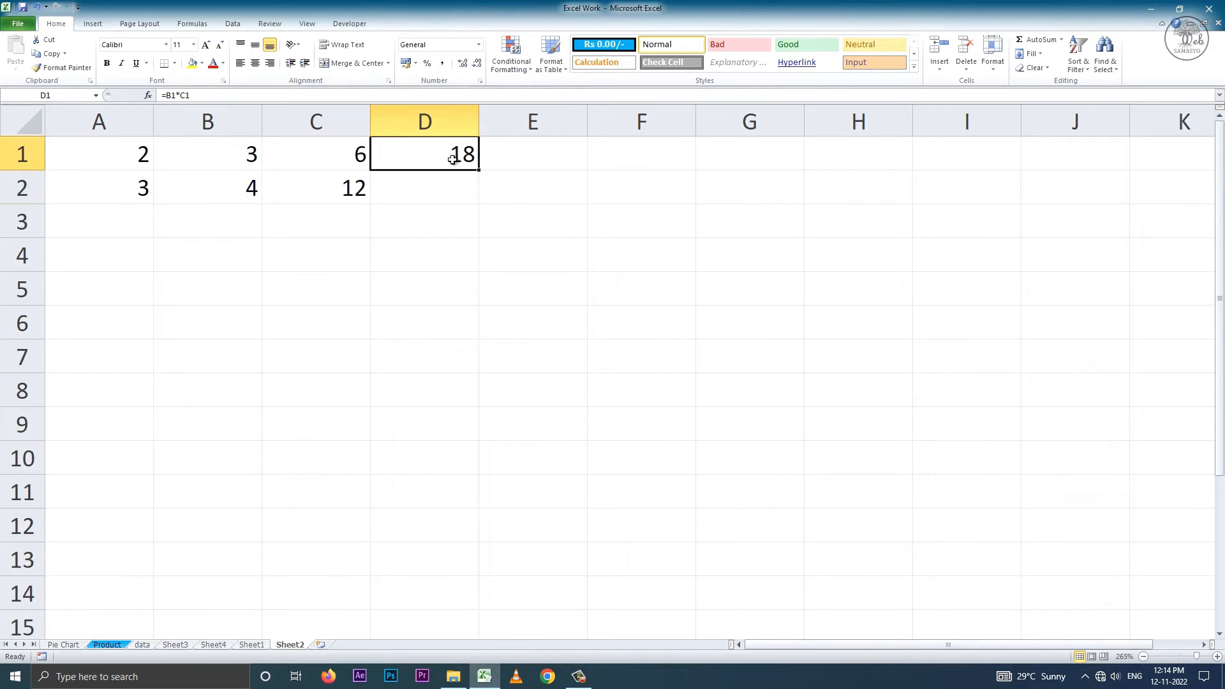
Fill the formula in C2 across to D2, and review the formulas in C1 and D1.
{"action": "left_click", "coordinate": [344, 185]}
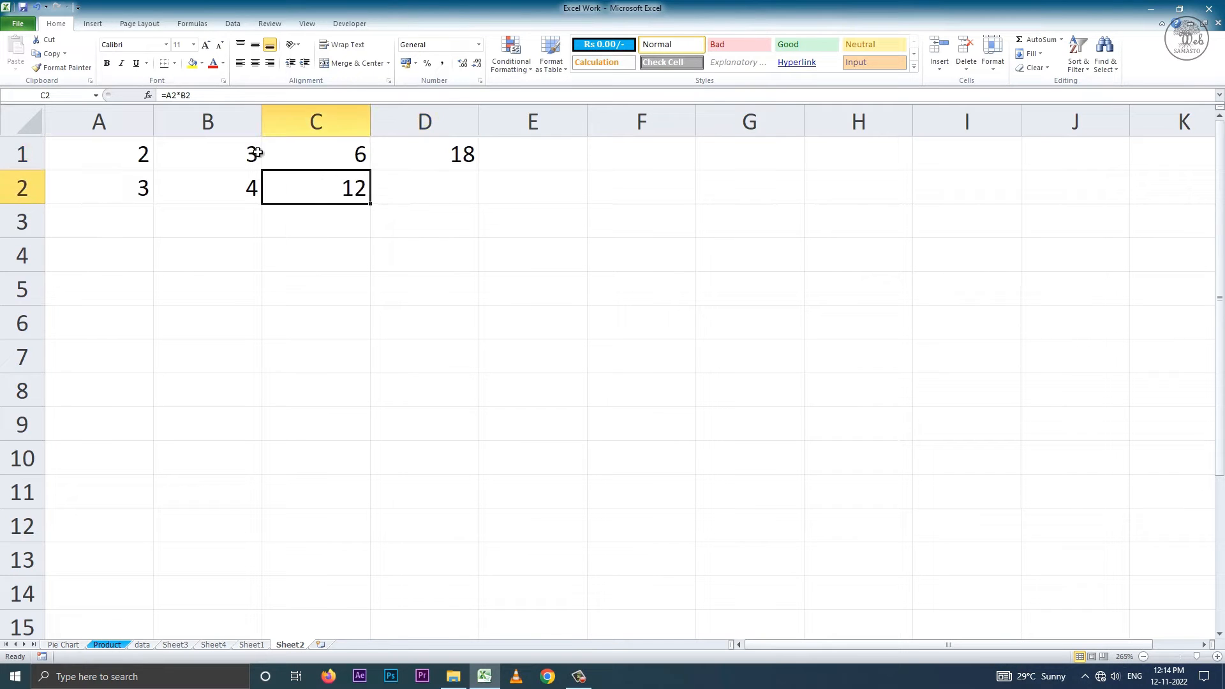
{"action": "left_click_drag", "start_coordinate": [368, 201], "coordinate": [426, 199]}
{"action": "key", "text": "Left"}
{"action": "key", "text": "Right"}
{"action": "key", "text": "Right"}
{"action": "double_click", "coordinate": [318, 154]}
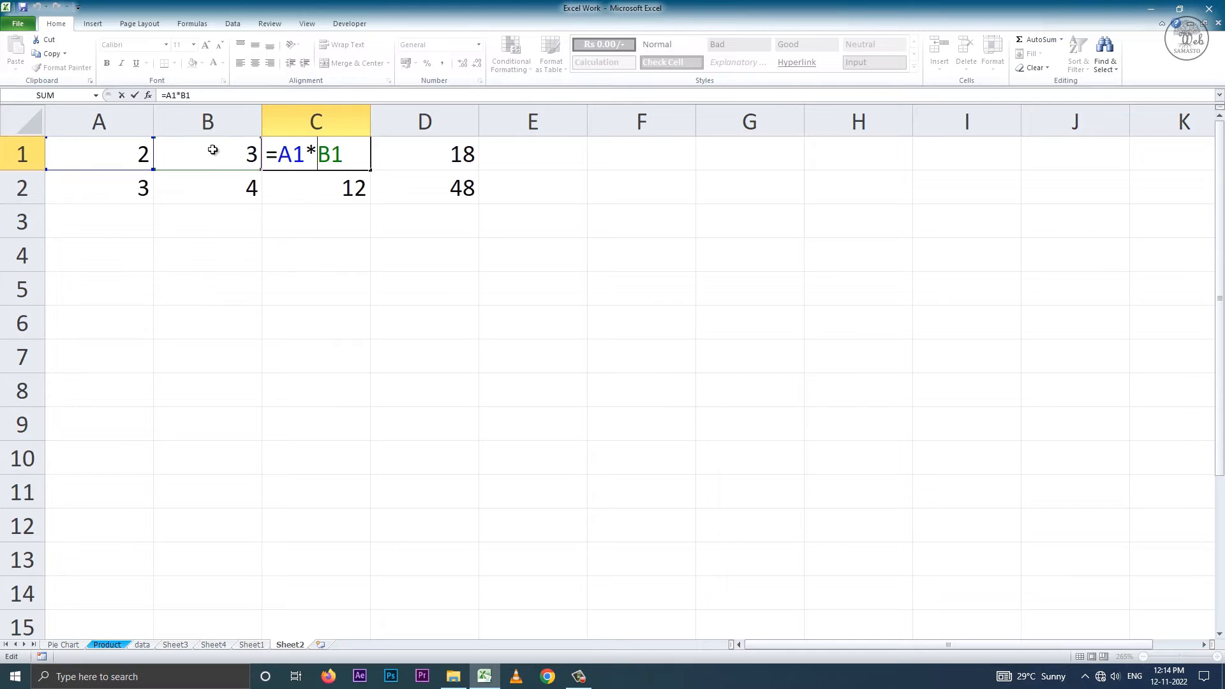
{"action": "left_click", "coordinate": [391, 156]}
{"action": "double_click", "coordinate": [391, 156]}
{"action": "left_click", "coordinate": [336, 156]}
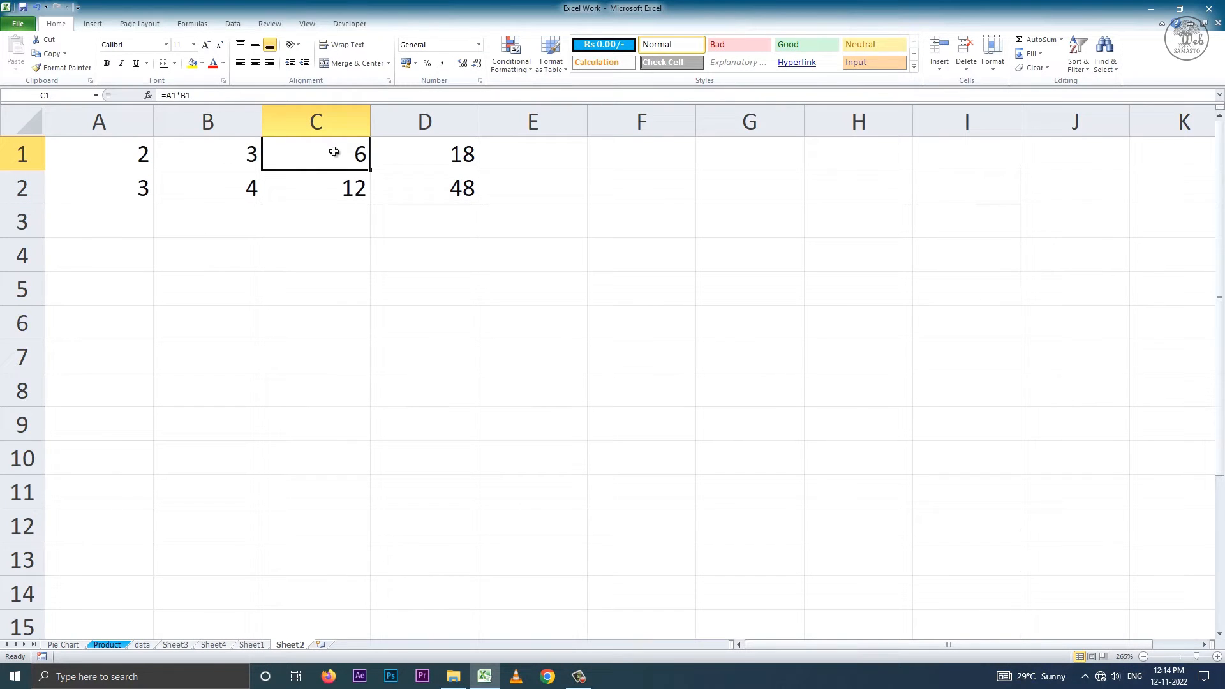
Compare the relative references in the formulas of cells C1 and D1.
{"action": "left_click", "coordinate": [446, 156]}
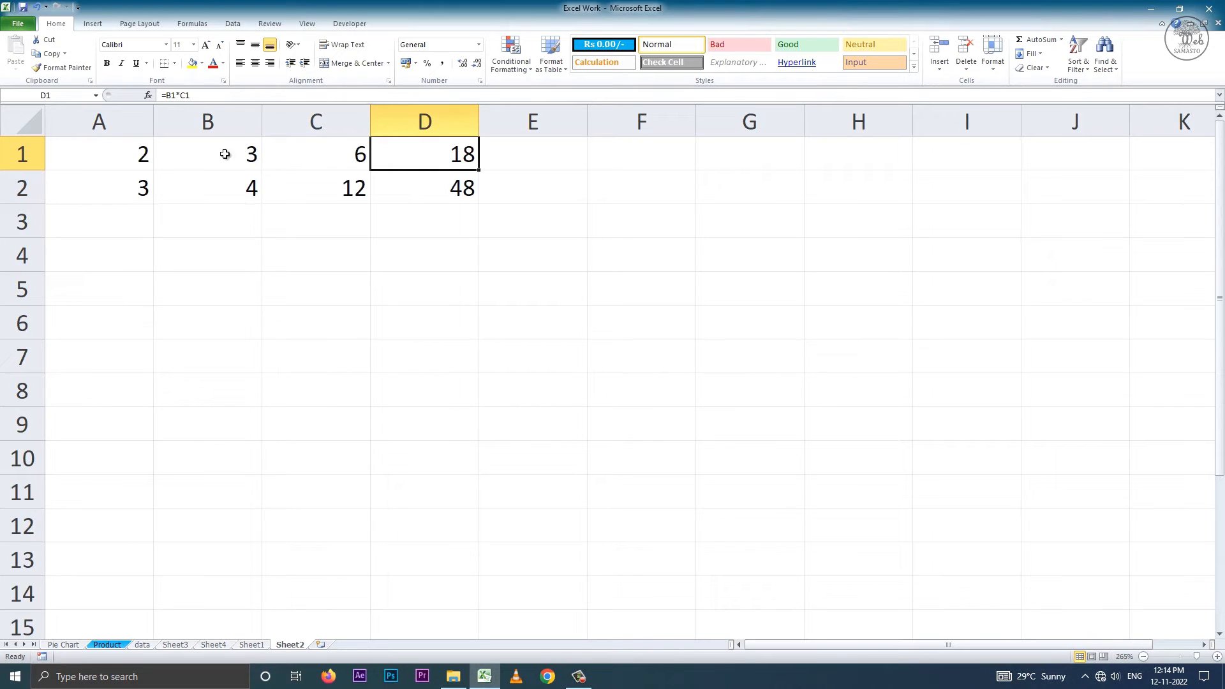
{"action": "left_click", "coordinate": [348, 159]}
{"action": "left_click", "coordinate": [428, 160]}
{"action": "double_click", "coordinate": [339, 163]}
{"action": "left_click_drag", "start_coordinate": [342, 160], "coordinate": [265, 160]}
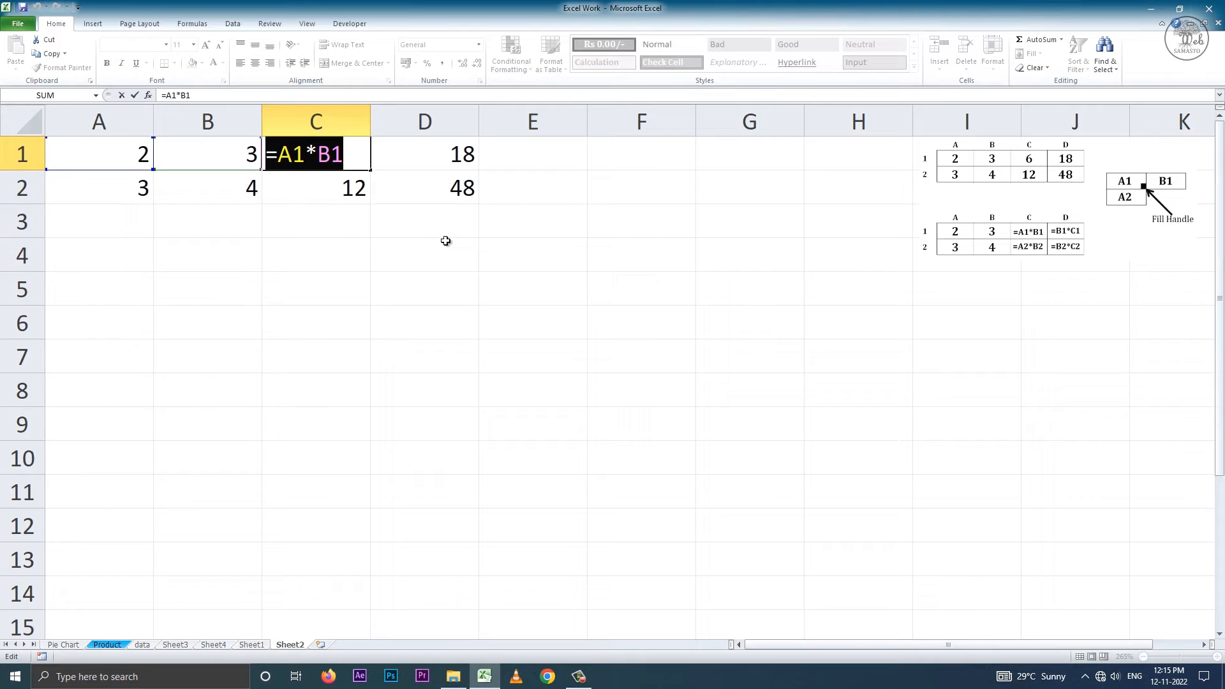
{"action": "key", "text": "Return"}
Merge and center the range F1:H2 and enter the heading "Relative Cell Reference".
{"action": "left_click_drag", "start_coordinate": [615, 157], "coordinate": [864, 189]}
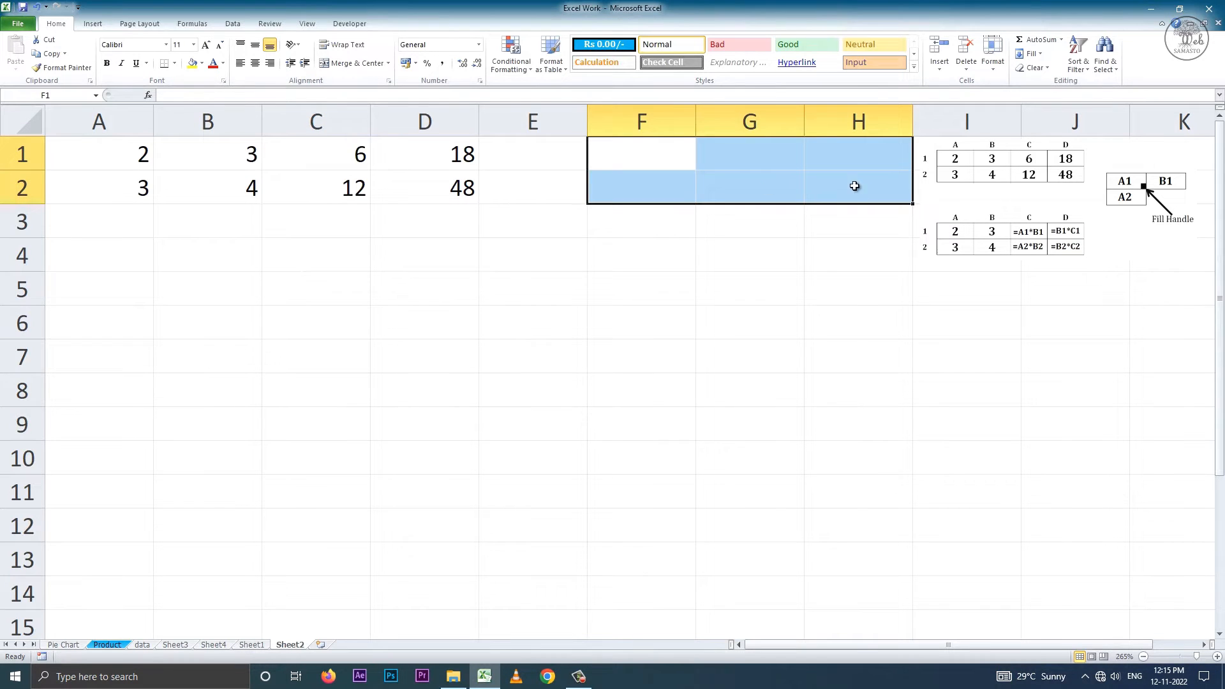
{"action": "left_click", "coordinate": [352, 64]}
{"action": "type", "text": "Re"}
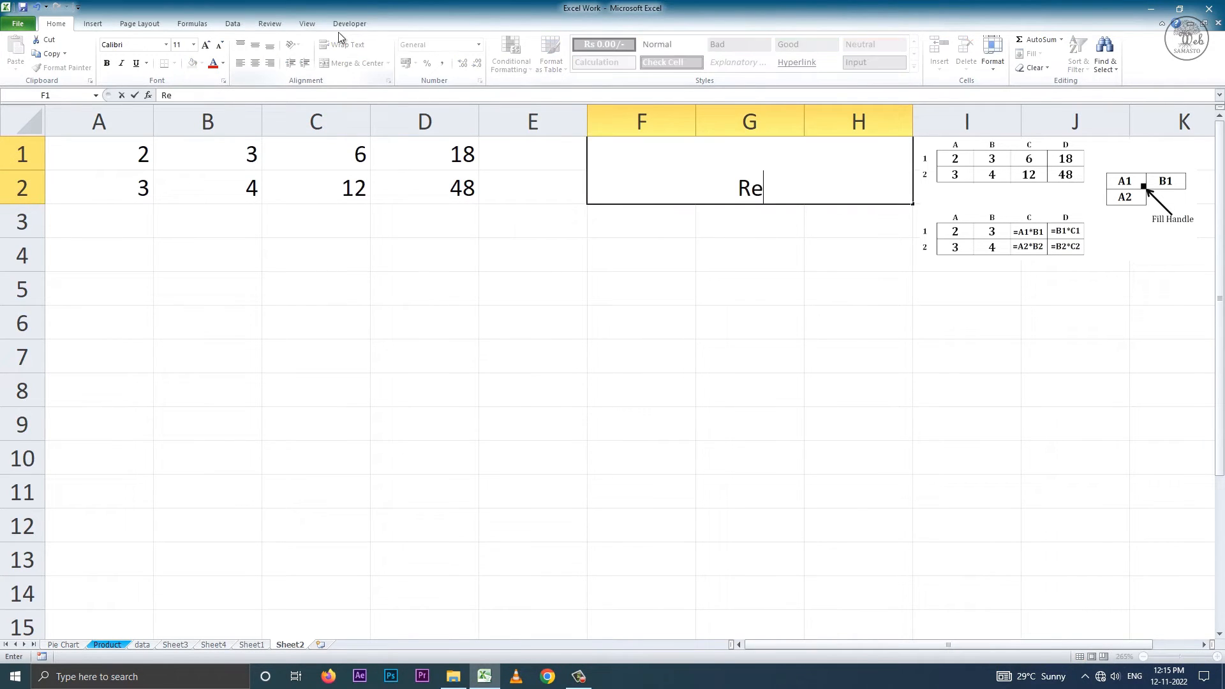
{"action": "type", "text": "lative C"}
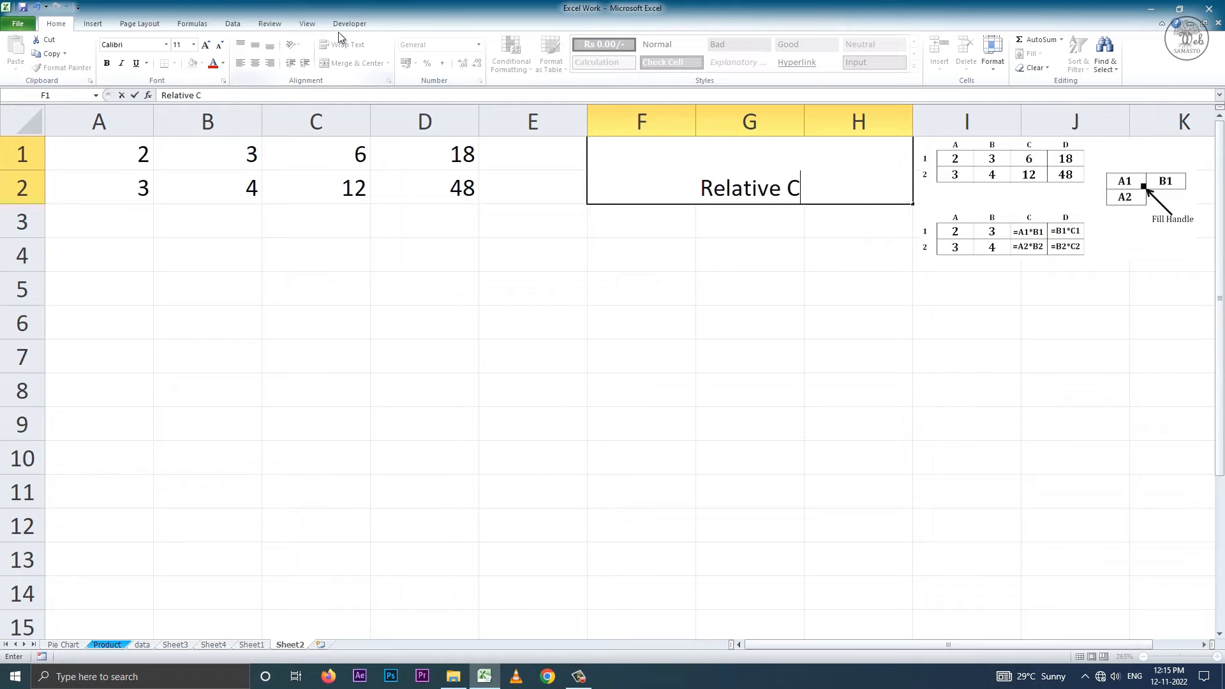
{"action": "type", "text": "ell Reference"}
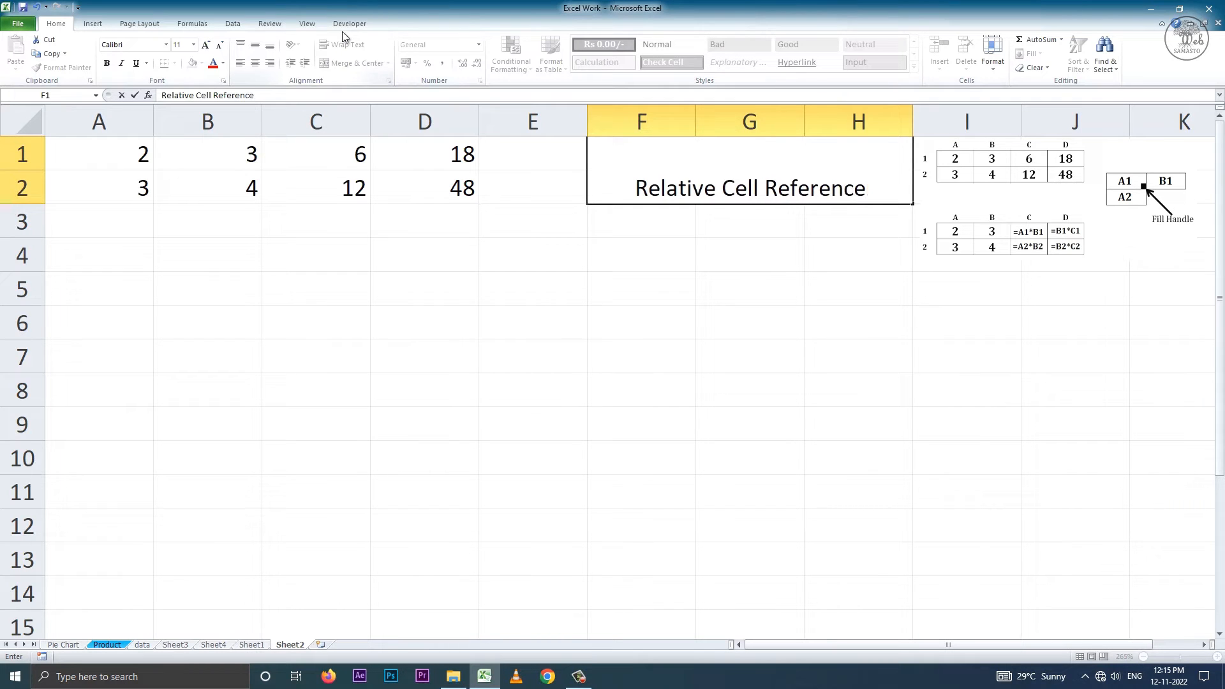
{"action": "left_click", "coordinate": [143, 266]}
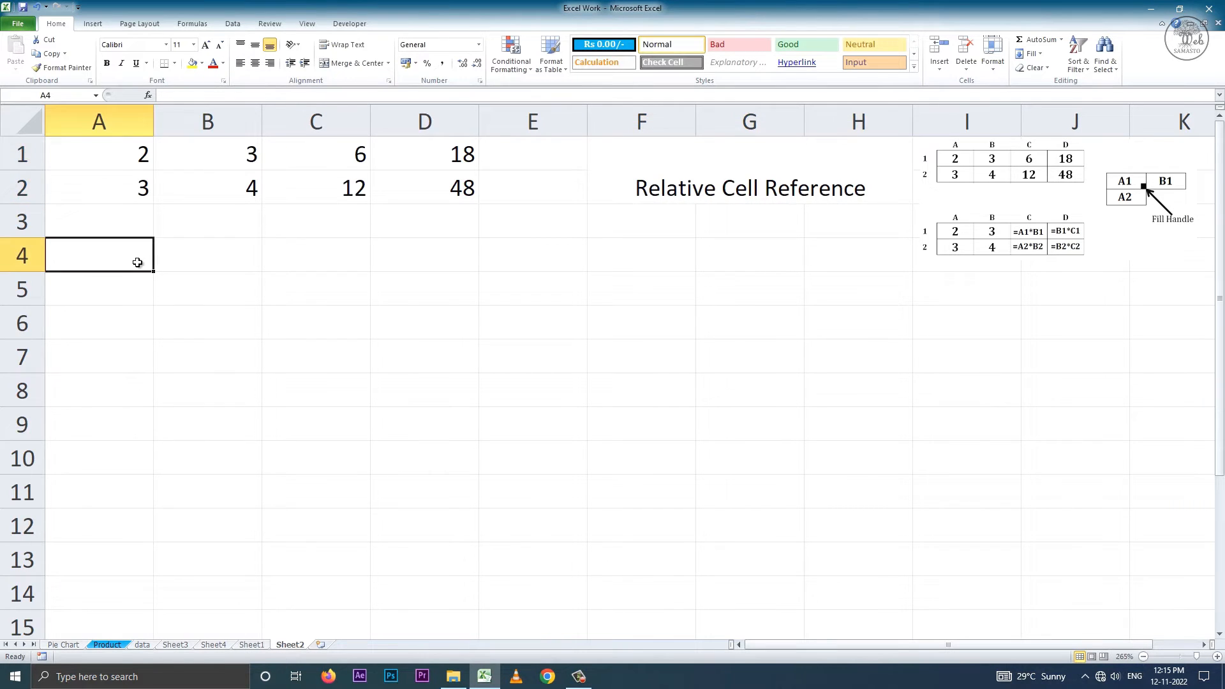
Format the "Relative Cell Reference" heading with middle vertical alignment, bold text and font size 14.
{"action": "left_click", "coordinate": [709, 176]}
{"action": "left_click", "coordinate": [255, 45]}
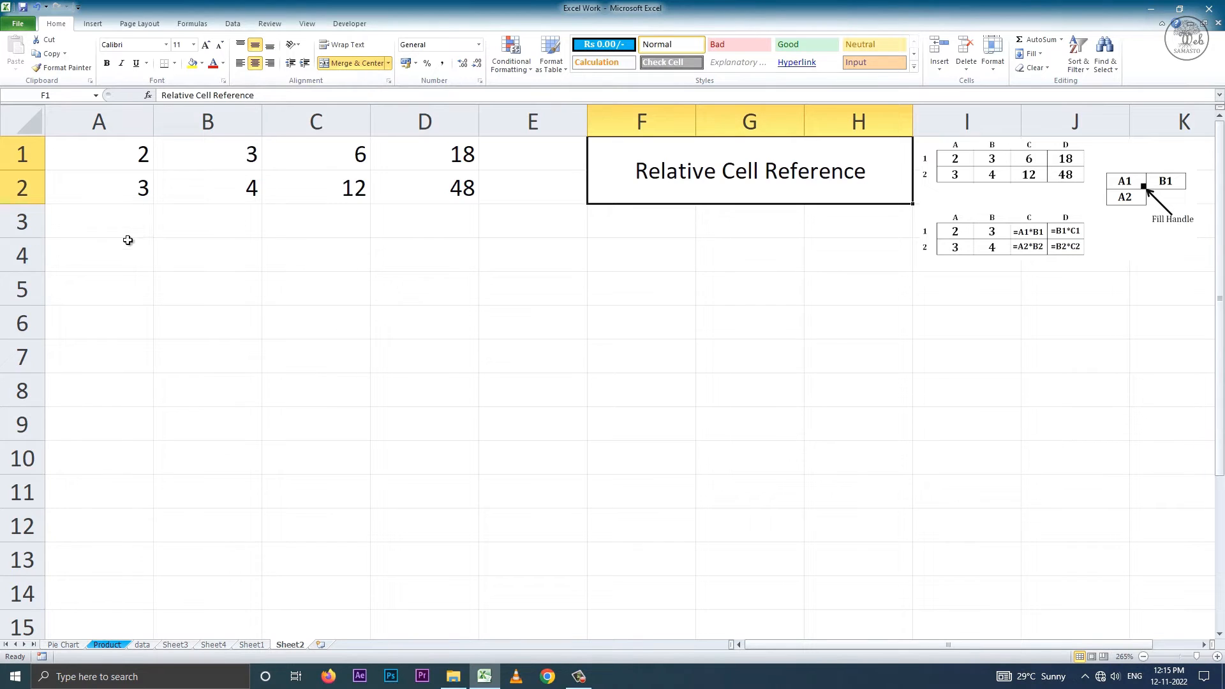
{"action": "left_click", "coordinate": [106, 63]}
{"action": "left_click", "coordinate": [206, 45]}
{"action": "left_click", "coordinate": [206, 45]}
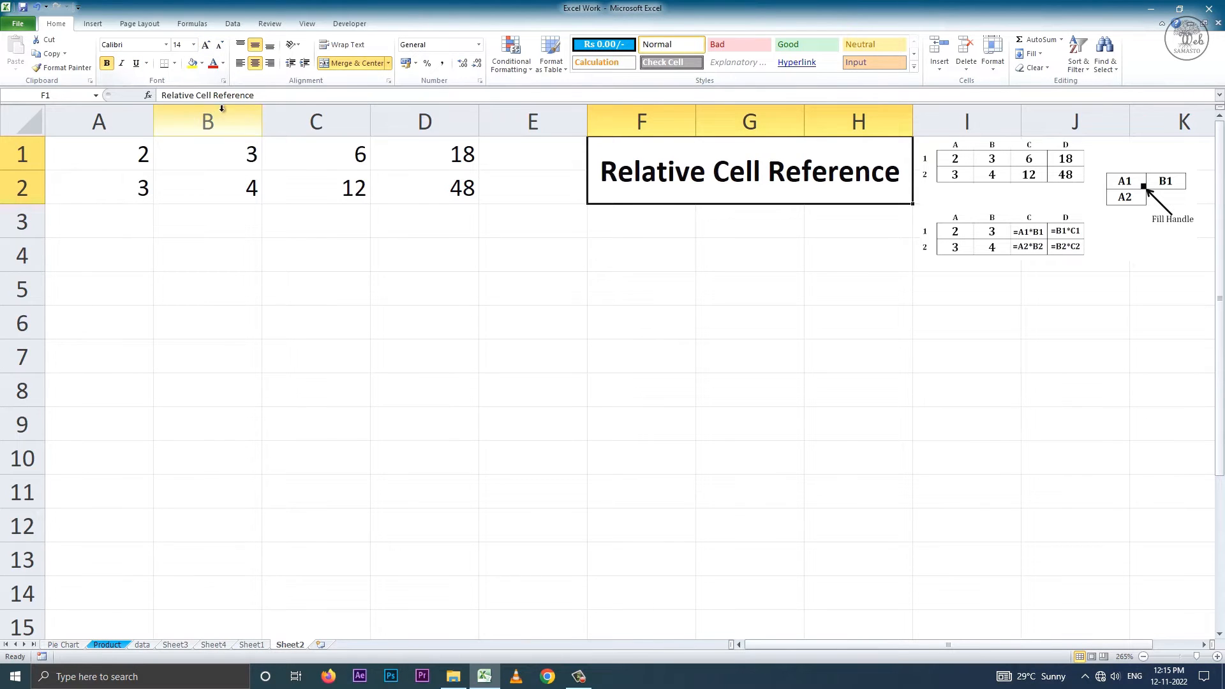
Enter the values 2 and 3 in A4:B4 and 3 and 4 in A5:B5.
{"action": "left_click", "coordinate": [121, 242]}
{"action": "type", "text": "2"}
{"action": "key", "text": "Tab"}
{"action": "type", "text": "3"}
{"action": "key", "text": "Return"}
{"action": "type", "text": "3"}
{"action": "key", "text": "Tab"}
{"action": "type", "text": "4"}
{"action": "key", "text": "Tab"}
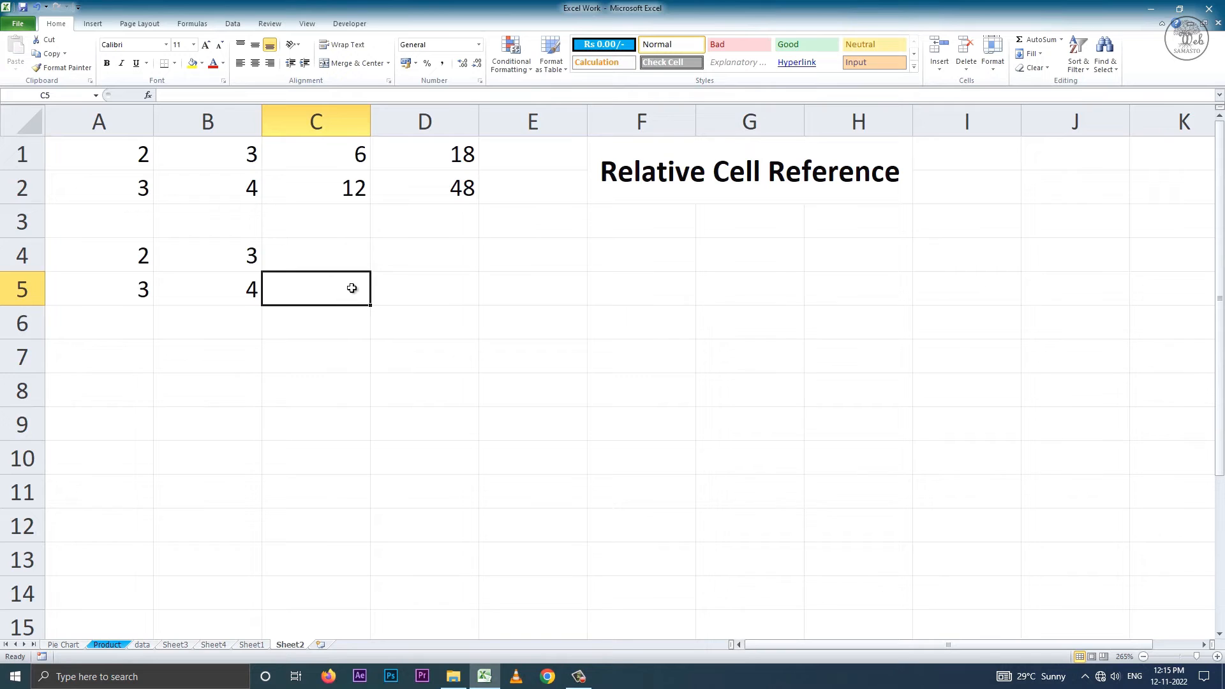
Enter the multiplication formula =A$4*B4 in cell C4, locking the row of the first reference.
{"action": "key", "text": "Up"}
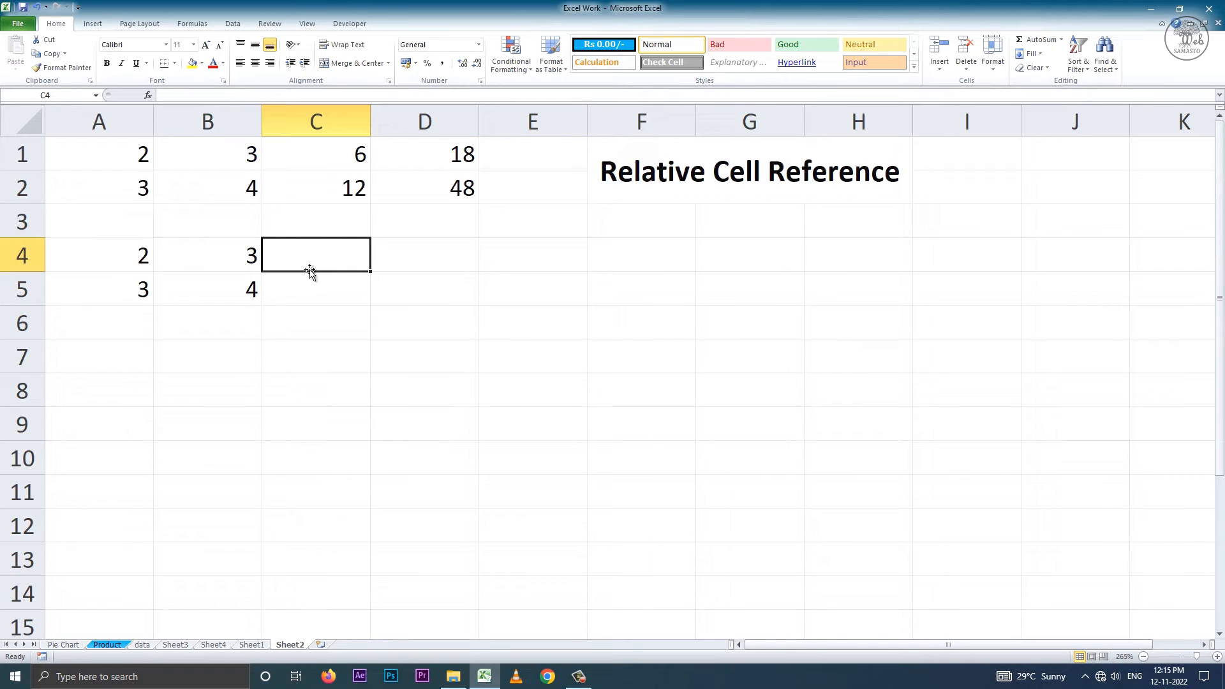
{"action": "type", "text": "="}
{"action": "left_click", "coordinate": [127, 253]}
{"action": "type", "text": "*"}
{"action": "left_click", "coordinate": [230, 255]}
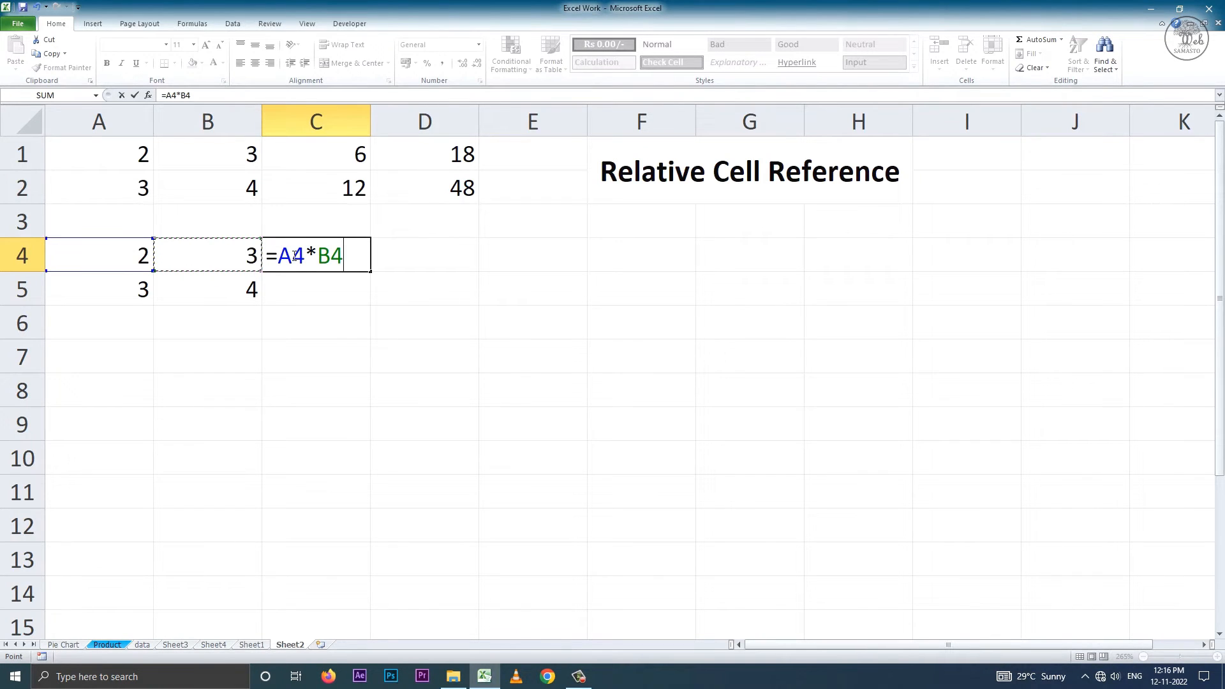
{"action": "left_click_drag", "start_coordinate": [286, 256], "coordinate": [303, 256]}
{"action": "left_click", "coordinate": [301, 258]}
{"action": "type", "text": "$"}
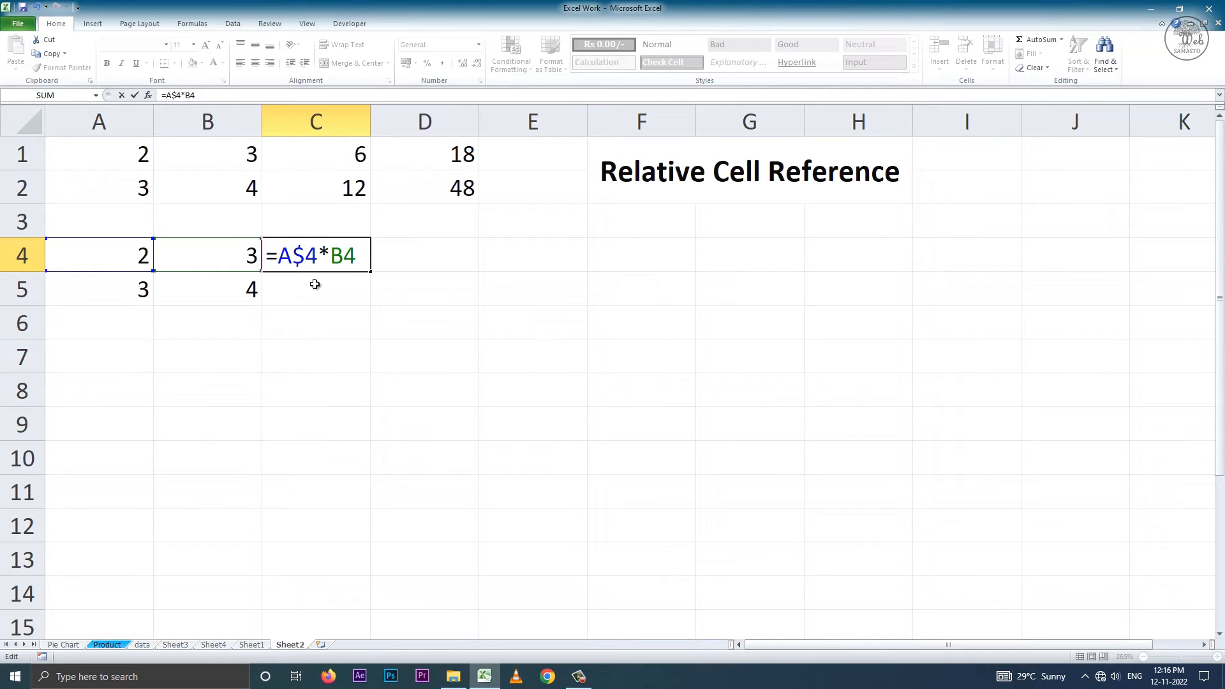
{"action": "key", "text": "shift+Left"}
{"action": "key", "text": "End"}
{"action": "key", "text": "Return"}
Fill the formula in C4 down to C5 and compare the references in the two cells.
{"action": "left_click", "coordinate": [344, 249]}
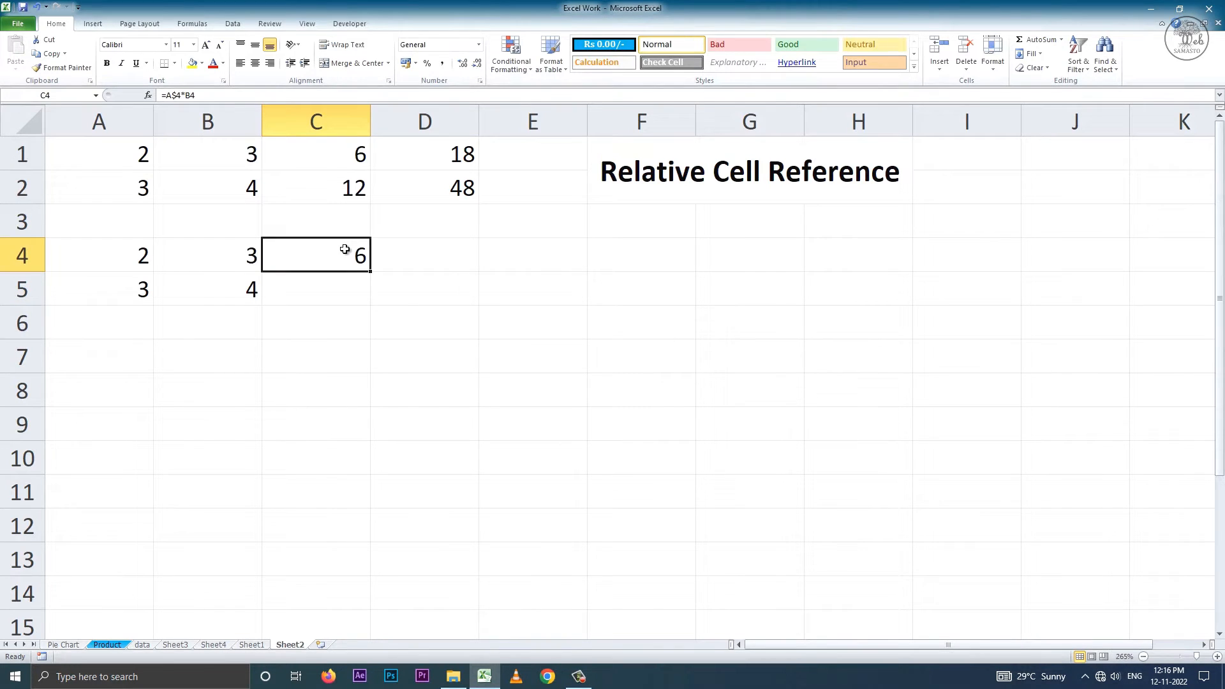
{"action": "double_click", "coordinate": [346, 249]}
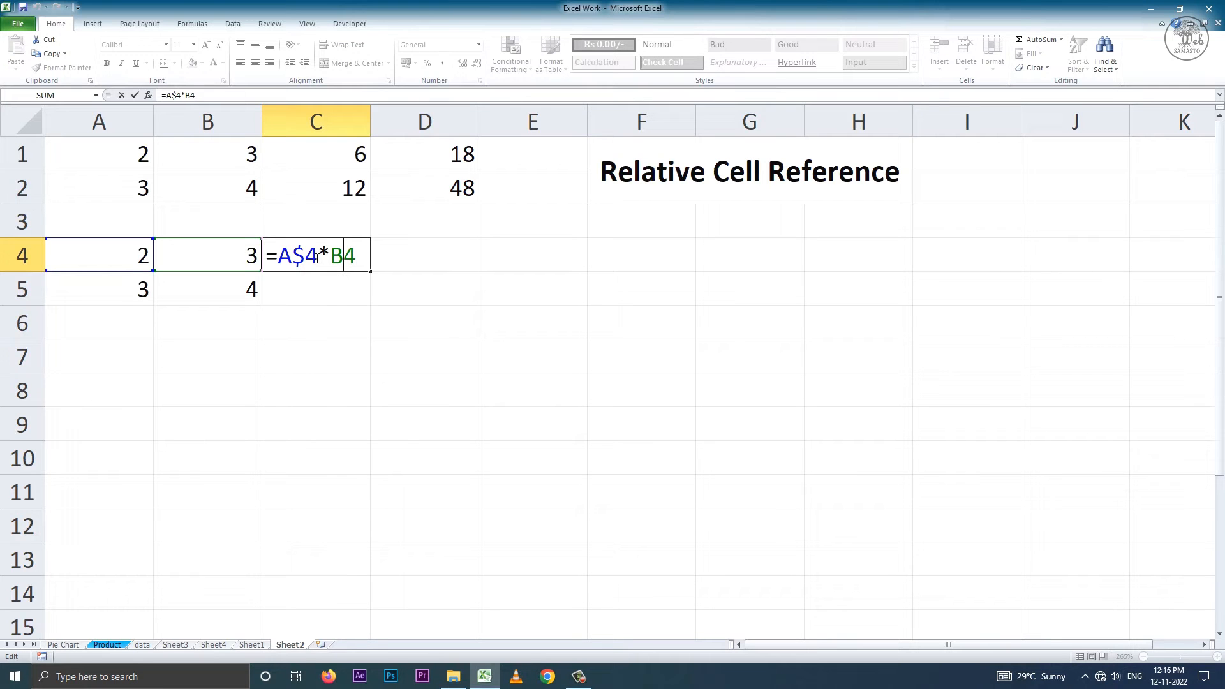
{"action": "left_click", "coordinate": [373, 273]}
{"action": "left_click_drag", "start_coordinate": [372, 285], "coordinate": [375, 313]}
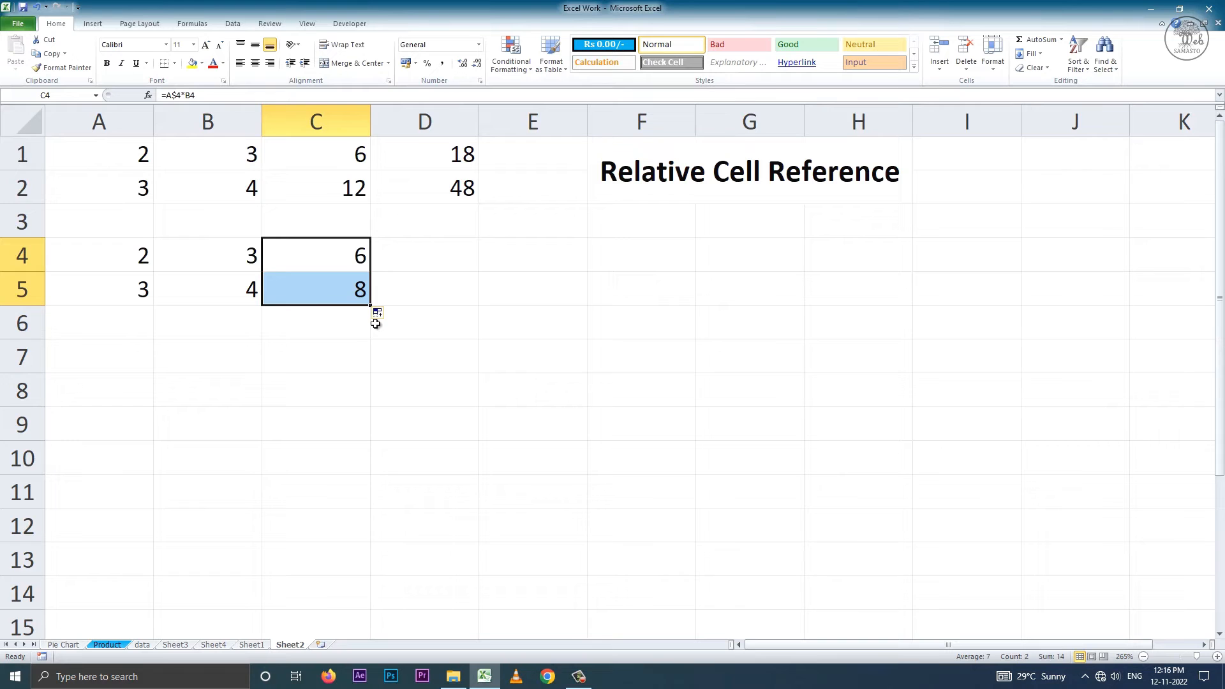
{"action": "double_click", "coordinate": [346, 292]}
{"action": "left_click_drag", "start_coordinate": [279, 289], "coordinate": [337, 291]}
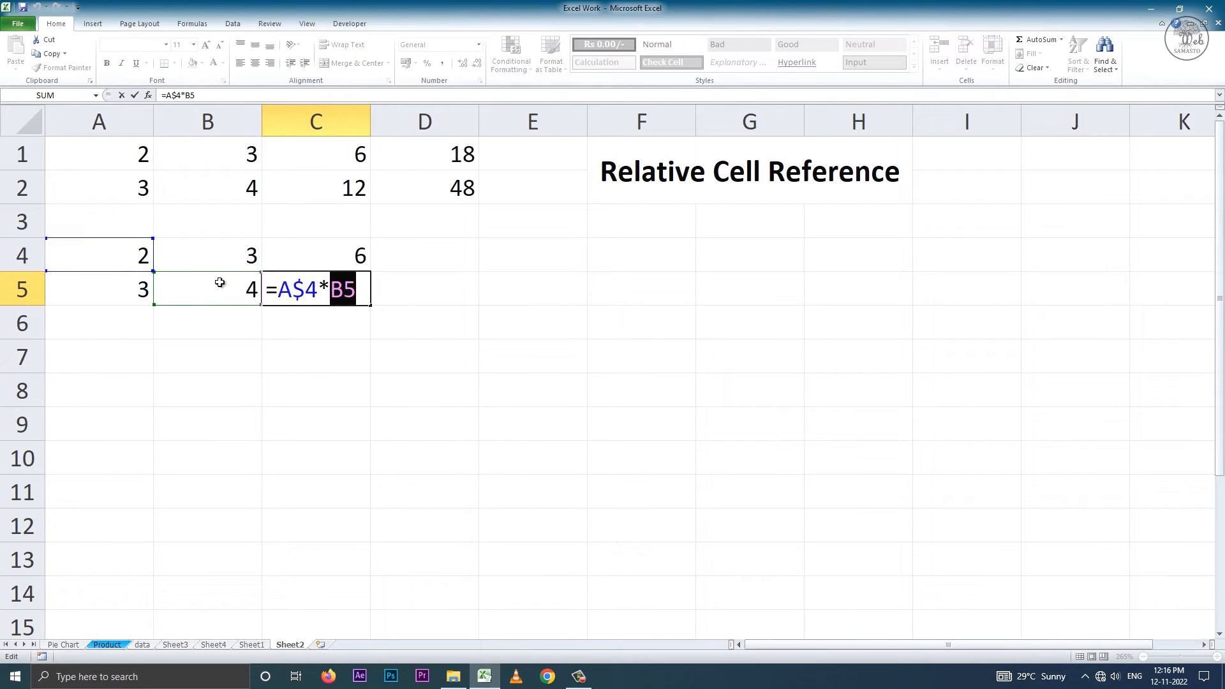
{"action": "left_click", "coordinate": [309, 291]}
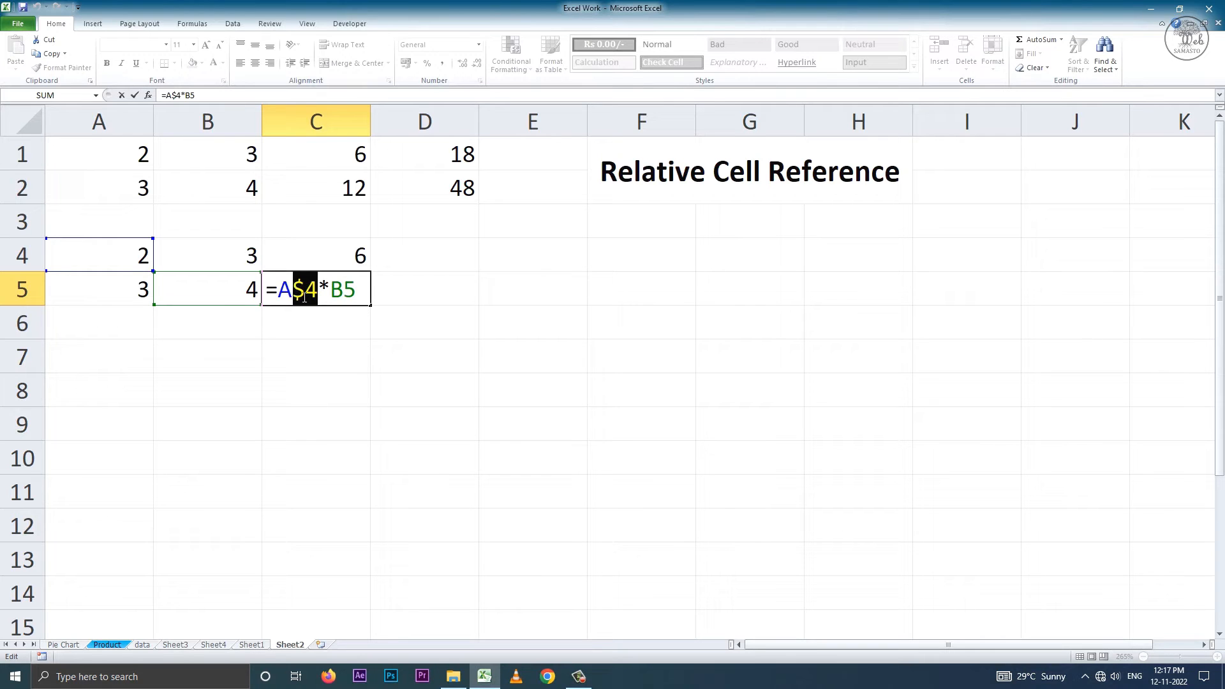
{"action": "key", "text": "Return"}
{"action": "double_click", "coordinate": [304, 255]}
{"action": "left_click_drag", "start_coordinate": [302, 255], "coordinate": [293, 291]}
{"action": "double_click", "coordinate": [310, 299]}
{"action": "key", "text": "Return"}
Fill the formula in C4 across to D4 and the formula in C5 across to D5.
{"action": "left_click", "coordinate": [350, 256]}
{"action": "left_click_drag", "start_coordinate": [372, 273], "coordinate": [427, 271]}
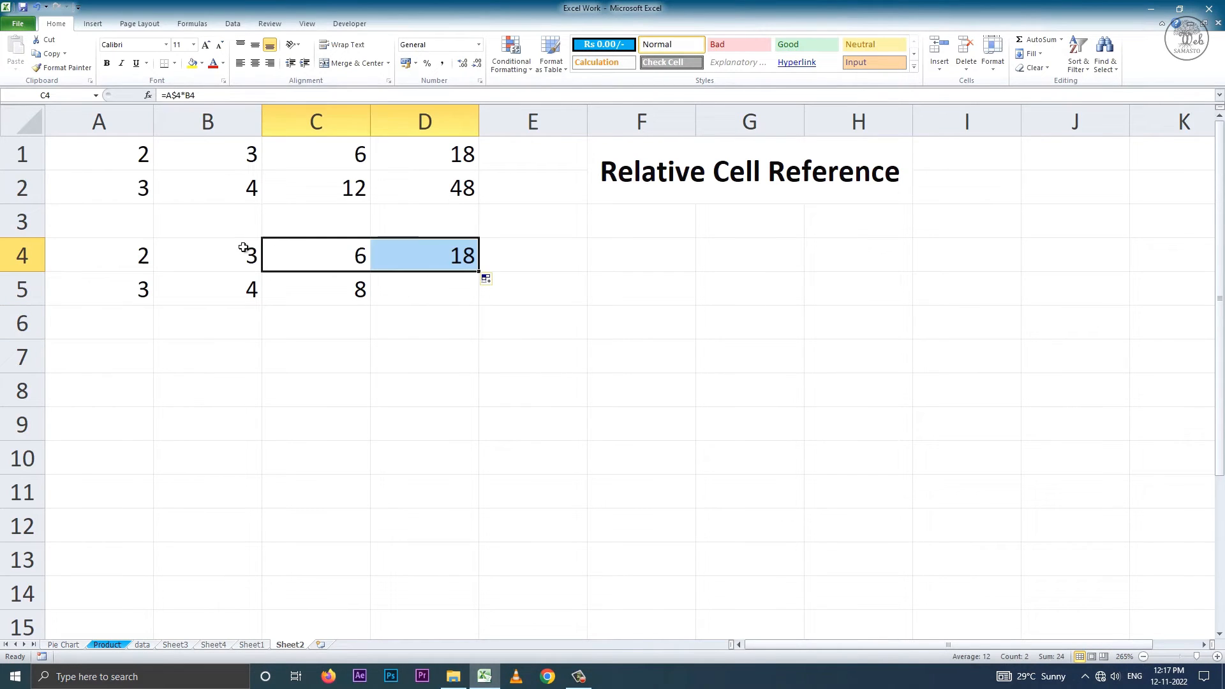
{"action": "left_click", "coordinate": [314, 251]}
{"action": "left_click", "coordinate": [349, 289]}
{"action": "left_click_drag", "start_coordinate": [371, 306], "coordinate": [441, 305]}
Examine the row-locked formulas in the range C4:D5 to see how their references differ.
{"action": "double_click", "coordinate": [331, 291]}
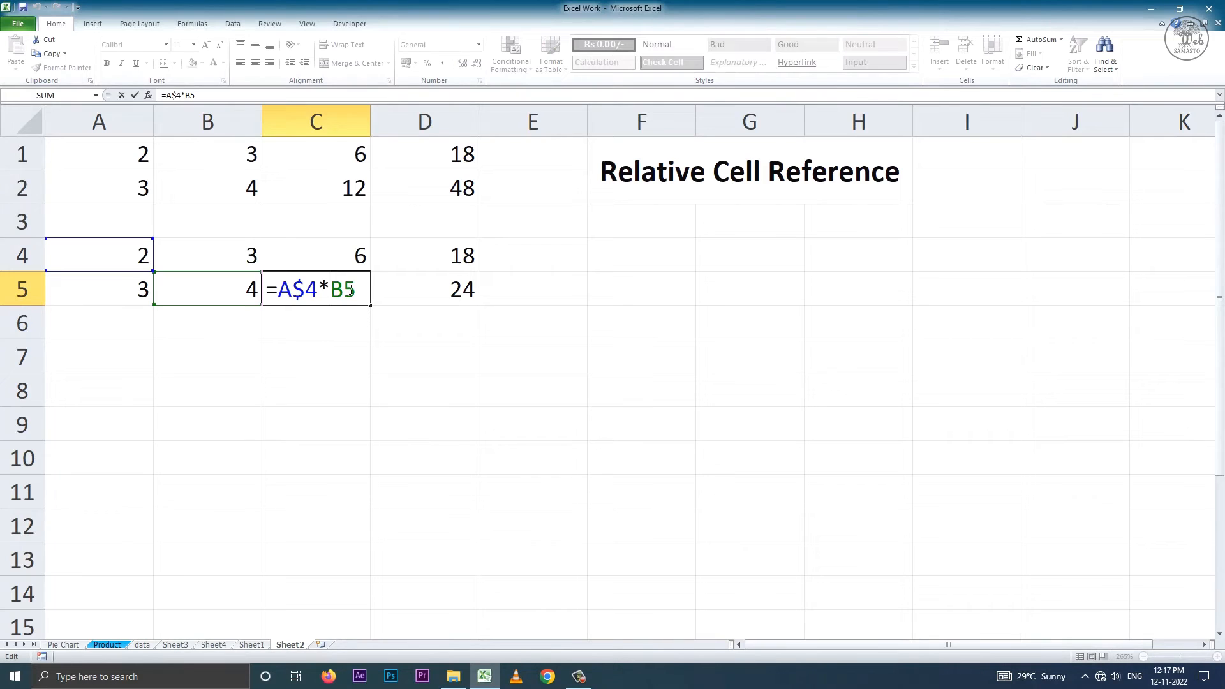
{"action": "key", "text": "Return"}
{"action": "double_click", "coordinate": [426, 294]}
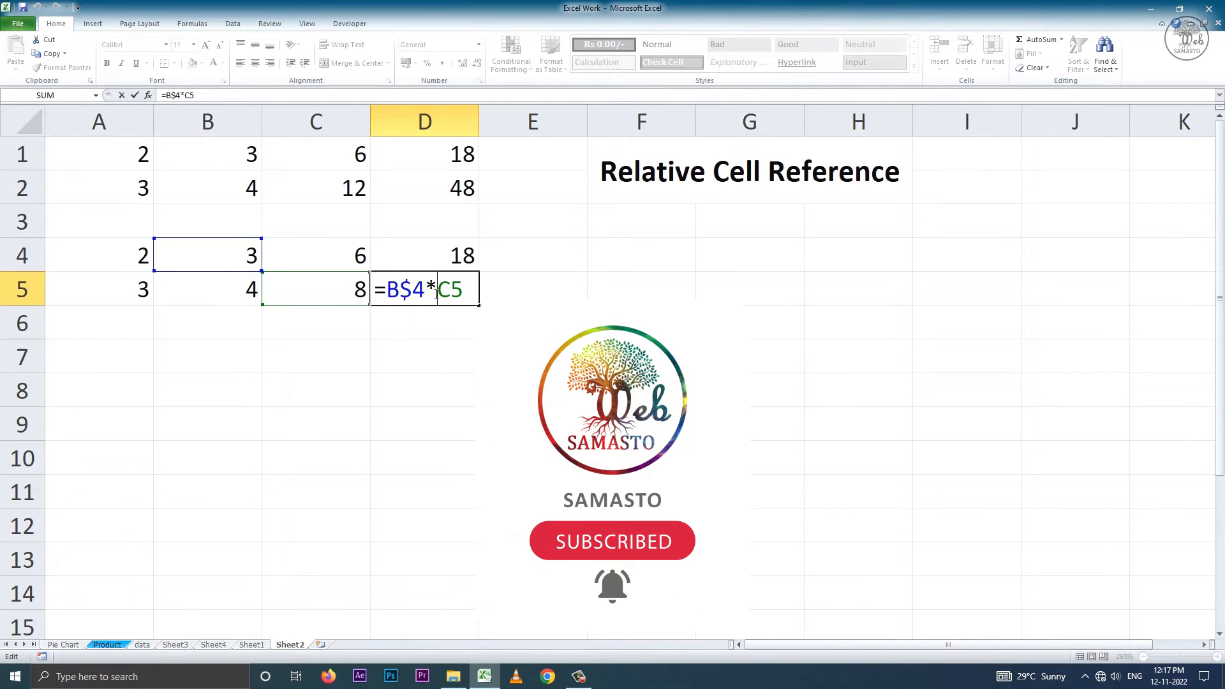
{"action": "key", "text": "Return"}
{"action": "double_click", "coordinate": [448, 265]}
{"action": "left_click_drag", "start_coordinate": [399, 258], "coordinate": [399, 291]}
{"action": "double_click", "coordinate": [434, 289]}
{"action": "left_click", "coordinate": [409, 318]}
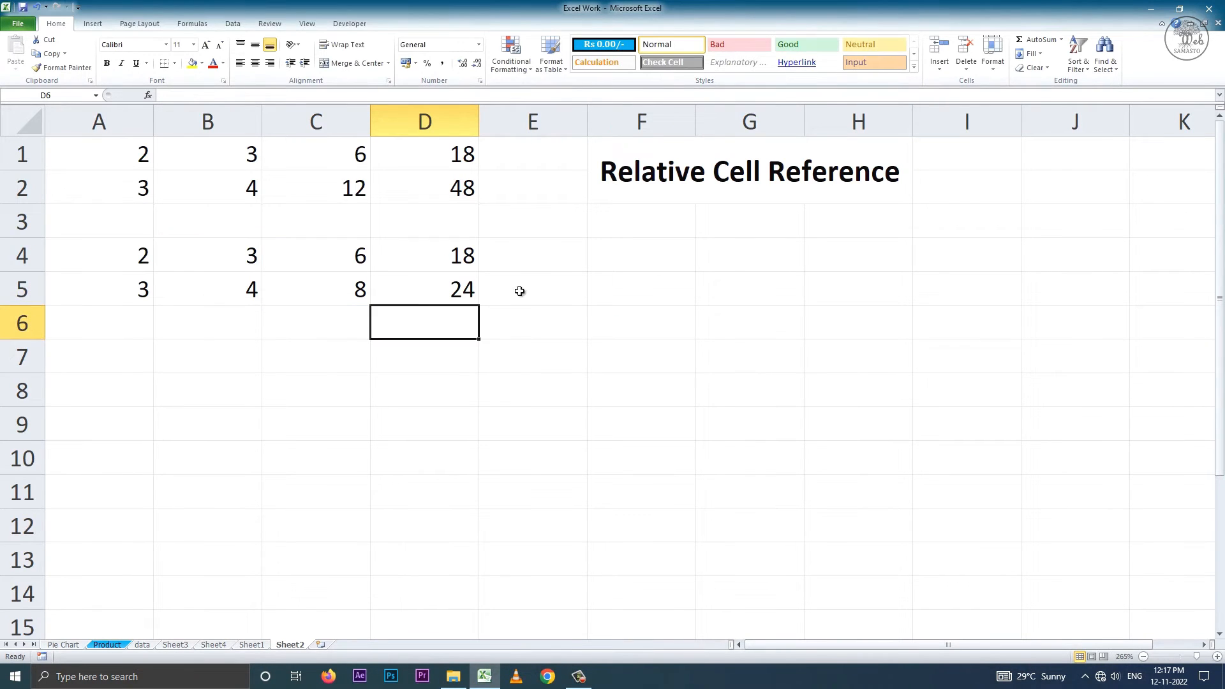
{"action": "double_click", "coordinate": [322, 258]}
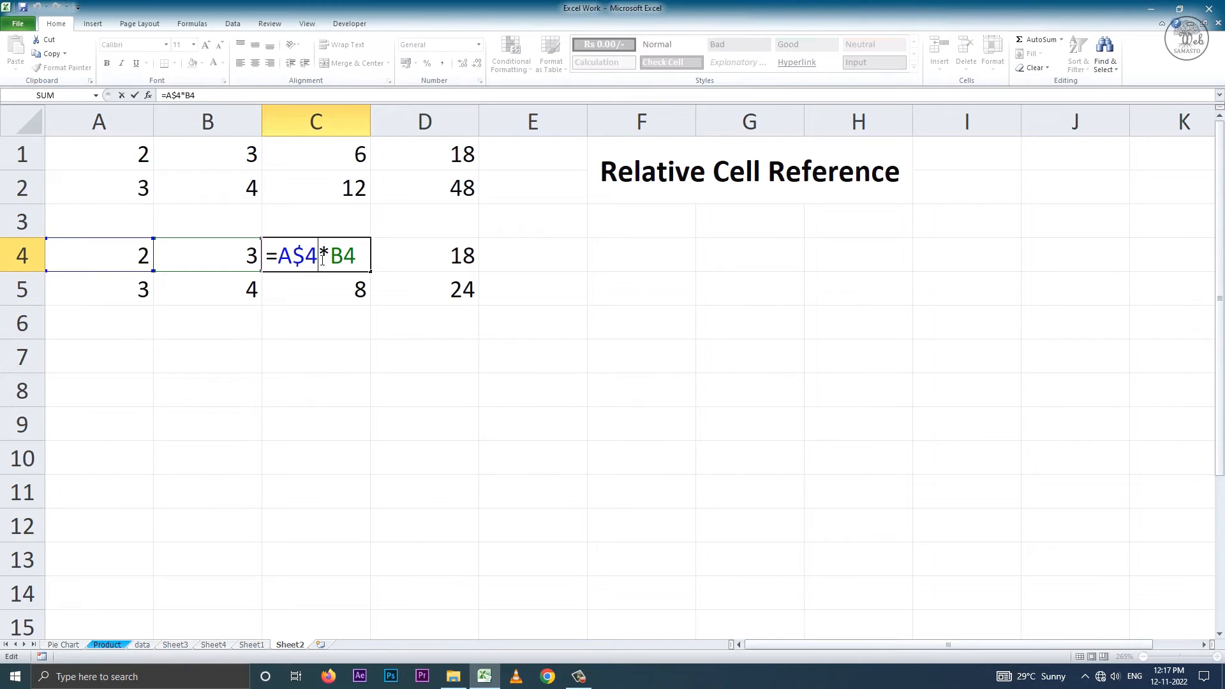
{"action": "left_click", "coordinate": [342, 282]}
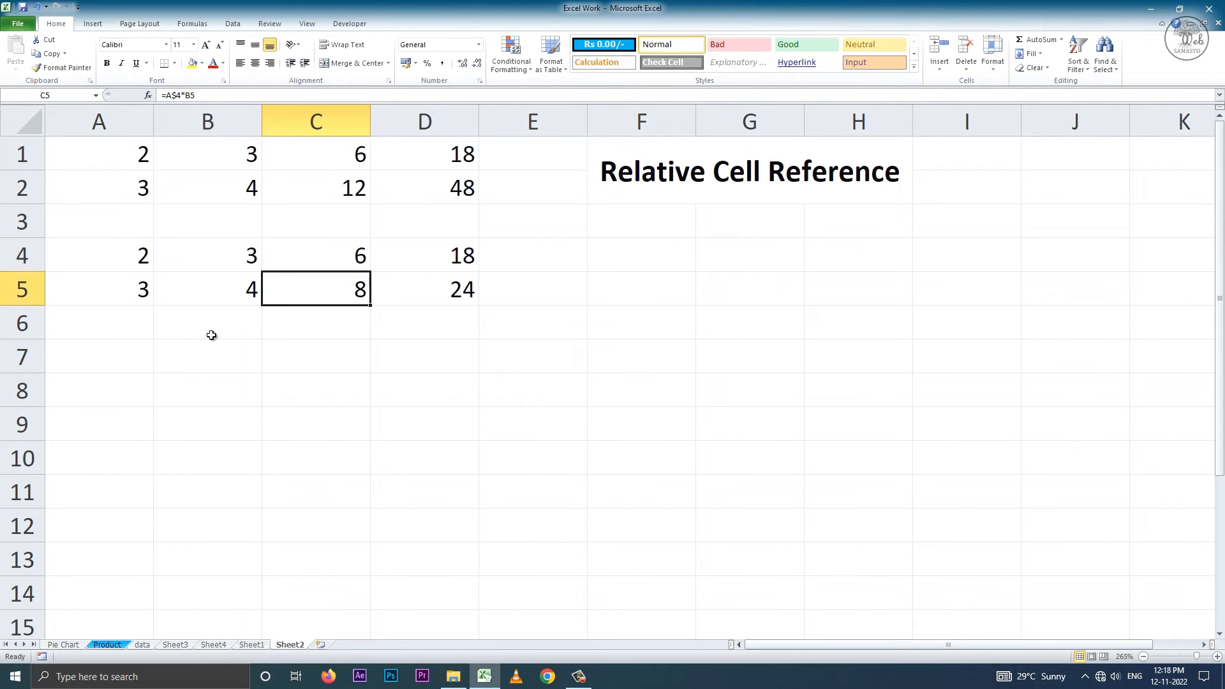
Enter the values 2 and 3 in A7:B7 and 3 and 4 in A8:B8.
{"action": "left_click", "coordinate": [116, 350]}
{"action": "type", "text": "2"}
{"action": "key", "text": "Right"}
{"action": "type", "text": "3"}
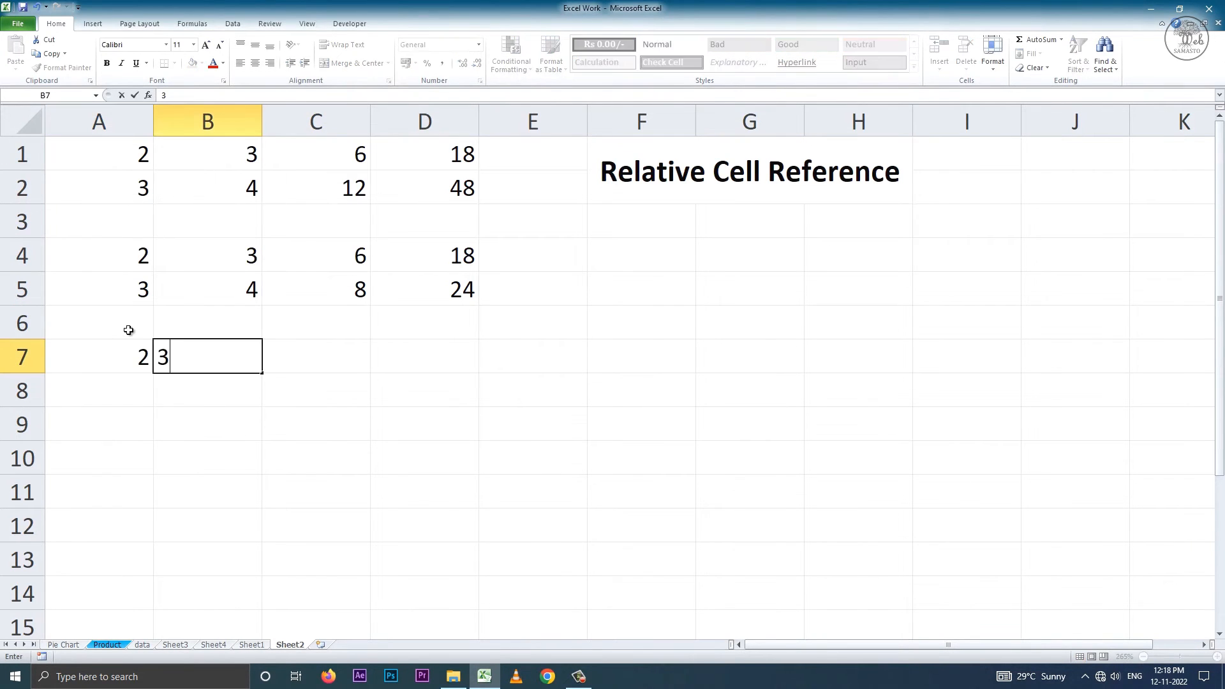
{"action": "key", "text": "Return"}
{"action": "key", "text": "Left"}
{"action": "type", "text": "3"}
{"action": "key", "text": "Right"}
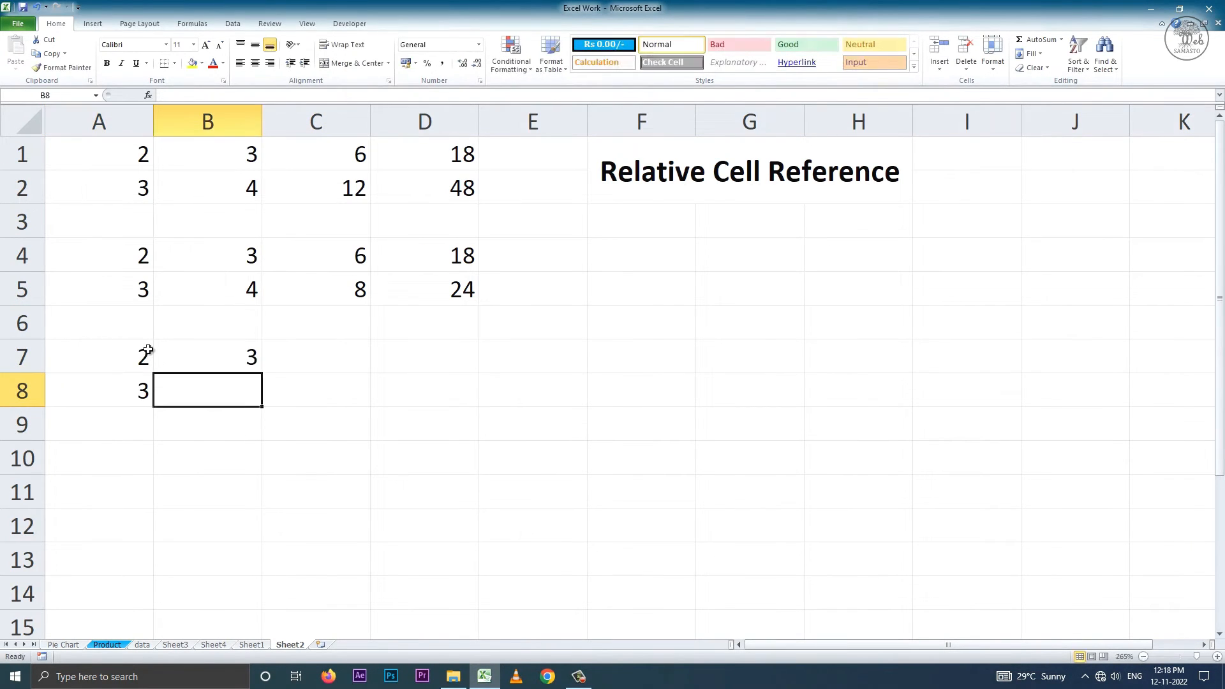
{"action": "type", "text": "4"}
Enter the multiplication formula =$A7*B7 in cell C7, locking the column of the first reference.
{"action": "left_click", "coordinate": [348, 367]}
{"action": "type", "text": "="}
{"action": "left_click", "coordinate": [148, 345]}
{"action": "type", "text": "*"}
{"action": "left_click", "coordinate": [219, 352]}
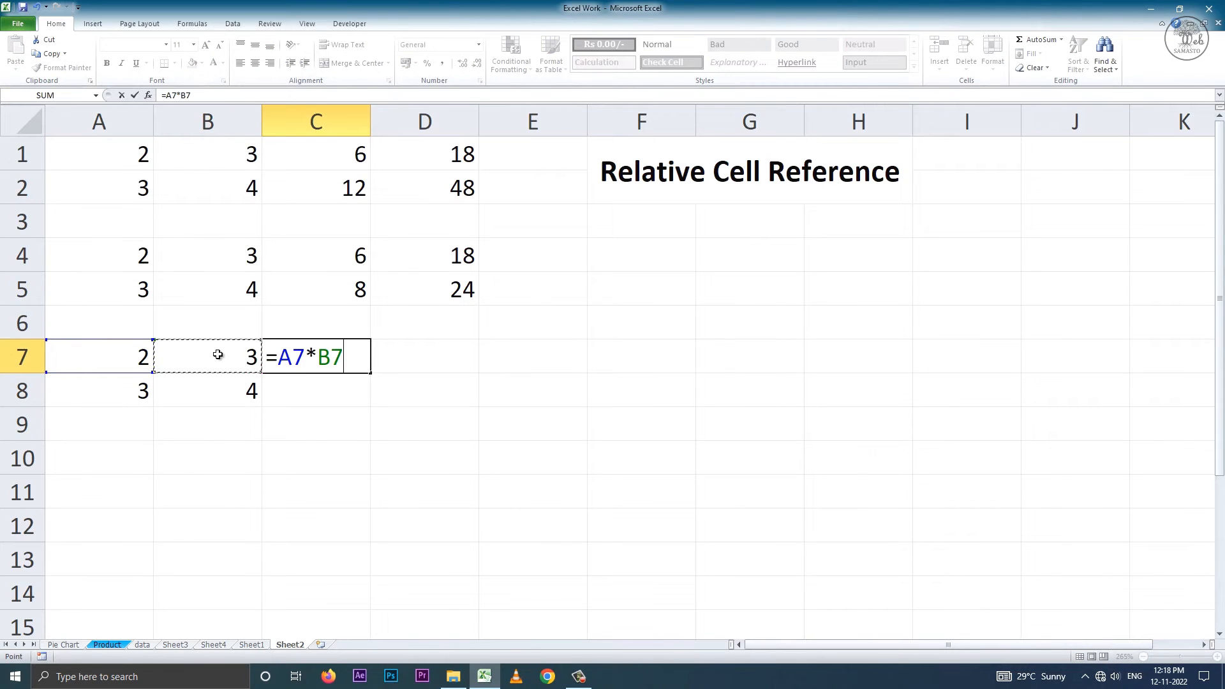
{"action": "left_click", "coordinate": [275, 361]}
{"action": "type", "text": "$"}
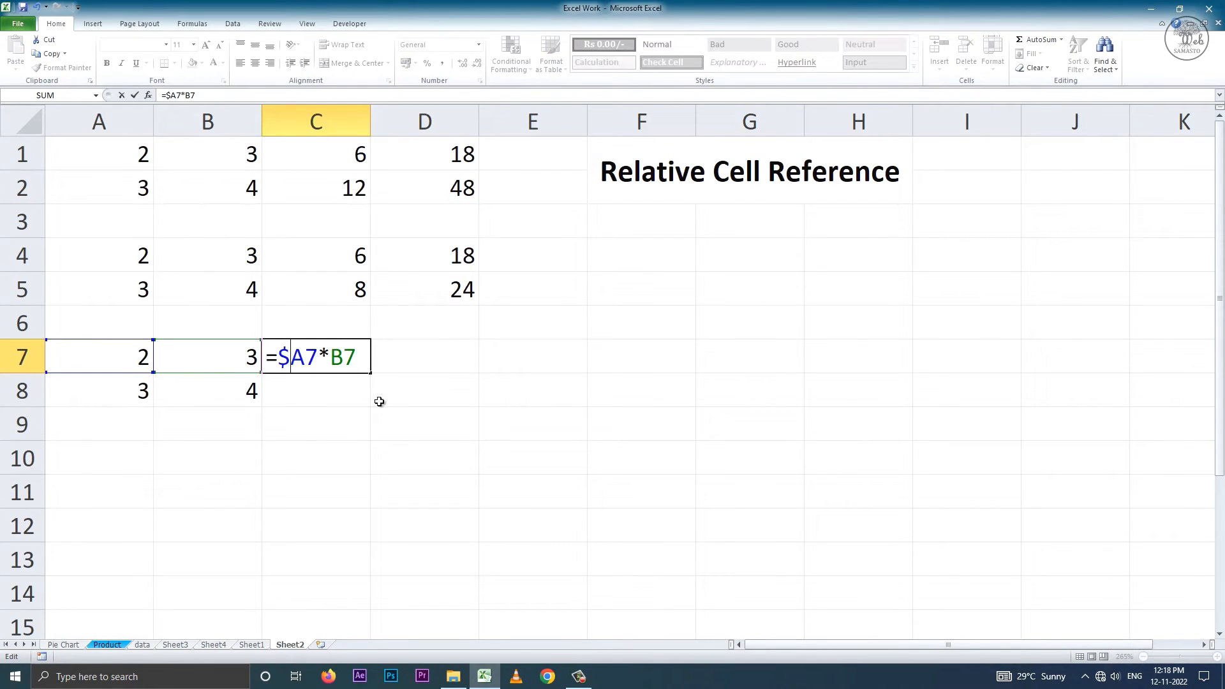
{"action": "mouse_move", "coordinate": [292, 358]}
{"action": "left_mouse_down"}
{"action": "mouse_move", "coordinate": [305, 357]}
{"action": "mouse_move", "coordinate": [278, 365]}
{"action": "left_mouse_up"}
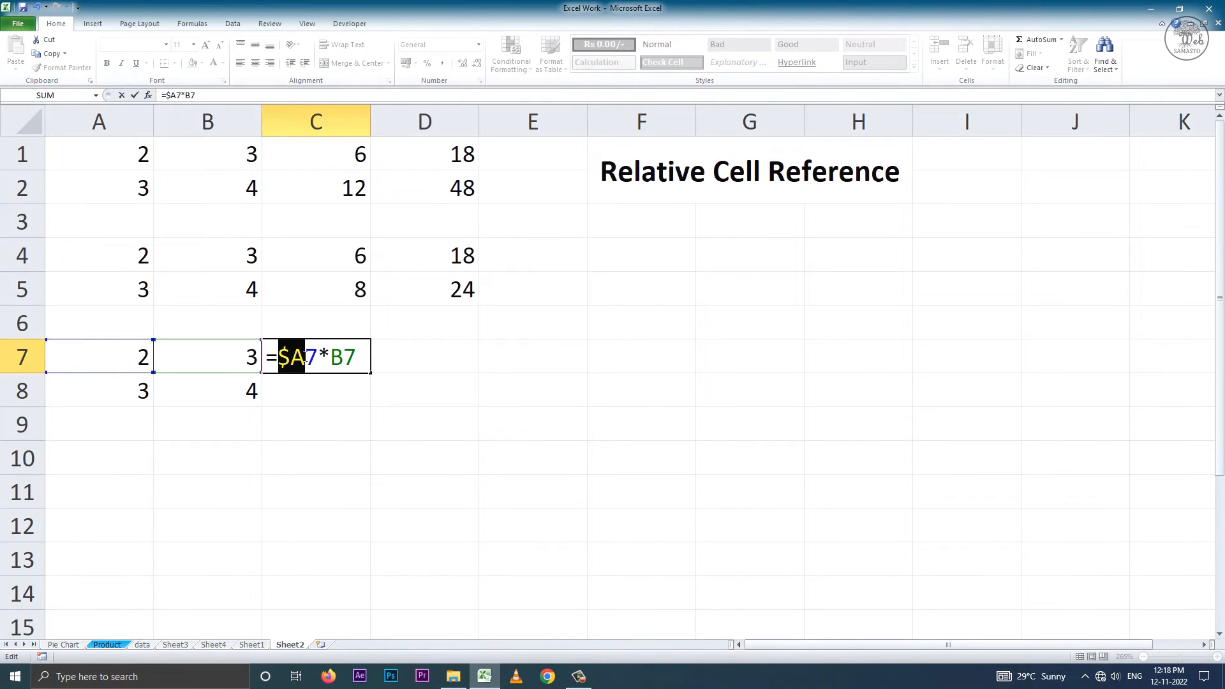
{"action": "key", "text": "Return"}
Fill the formula in C7 across to D7 and inspect the column-locked reference in D7.
{"action": "left_click", "coordinate": [334, 358]}
{"action": "double_click", "coordinate": [361, 366]}
{"action": "key", "text": "Return"}
{"action": "left_click", "coordinate": [361, 365]}
{"action": "left_click_drag", "start_coordinate": [370, 372], "coordinate": [479, 375]}
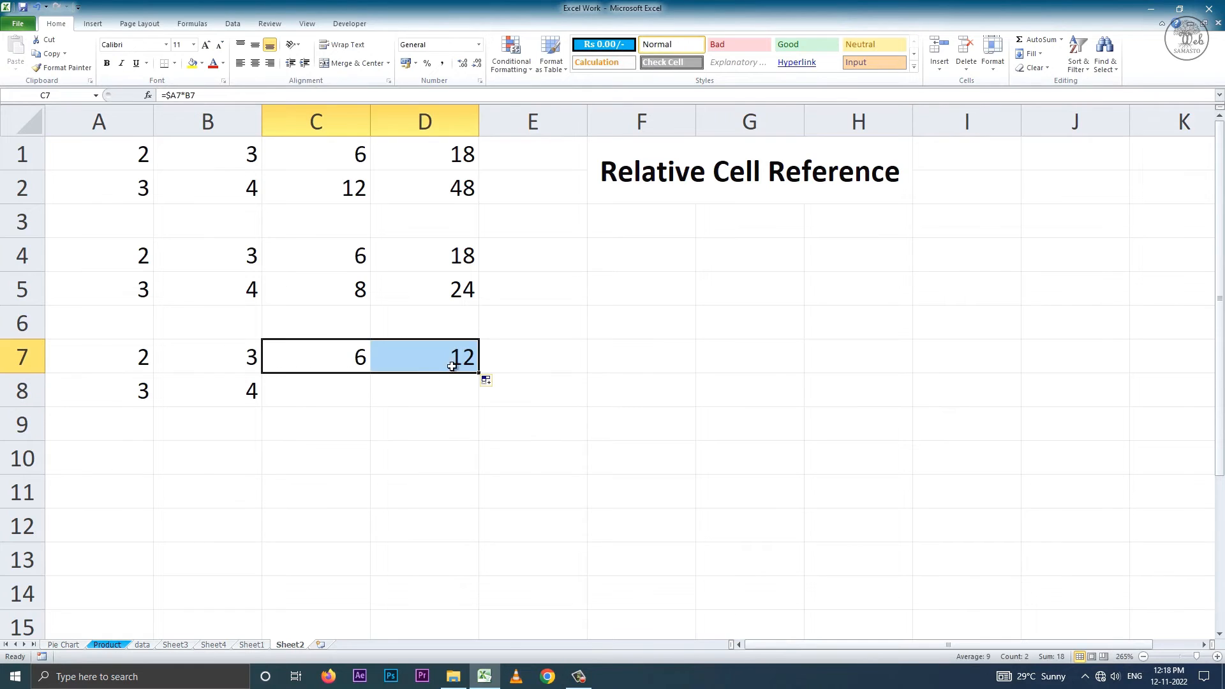
{"action": "left_click", "coordinate": [426, 359]}
{"action": "double_click", "coordinate": [430, 356]}
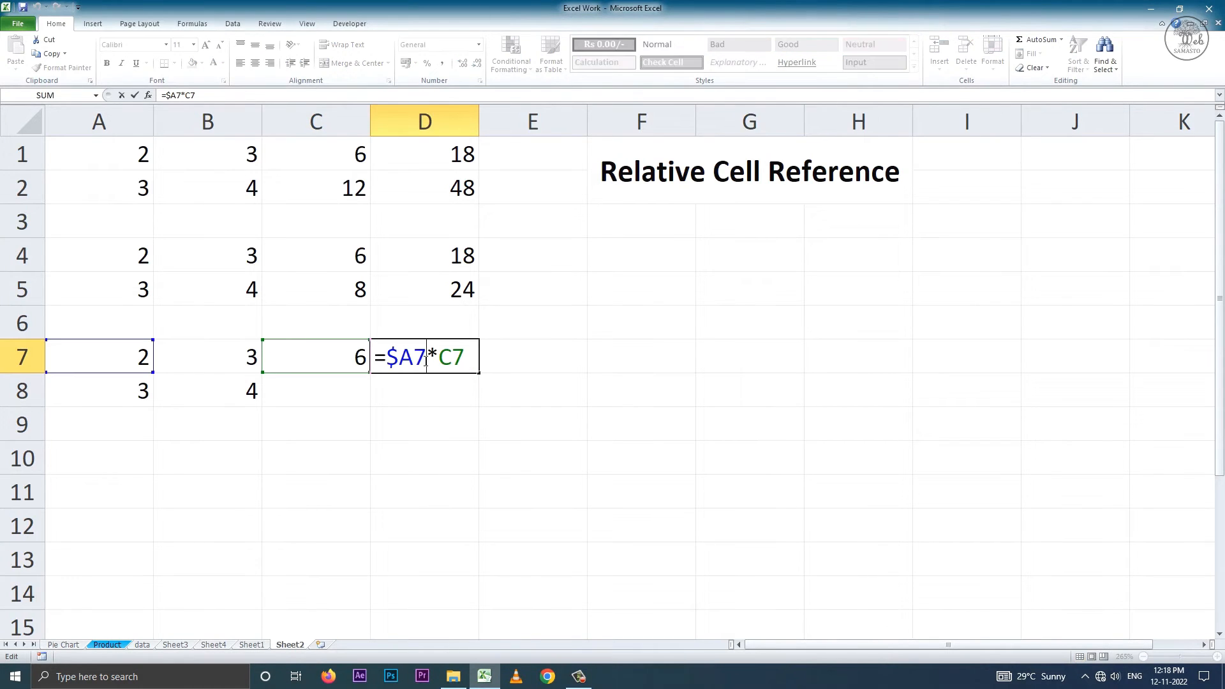
{"action": "left_click_drag", "start_coordinate": [416, 362], "coordinate": [386, 361]}
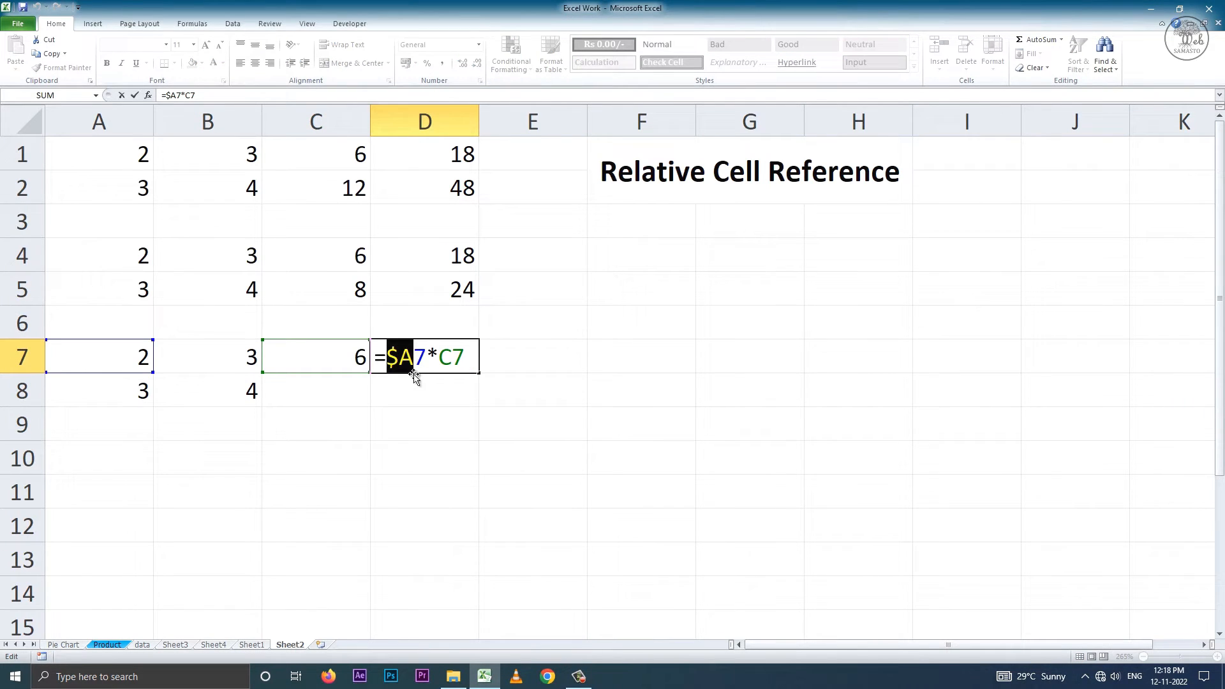
{"action": "key", "text": "Return"}
Fill the formula in C7 down to C8 and inspect the references in C8.
{"action": "left_click", "coordinate": [362, 364]}
{"action": "left_click_drag", "start_coordinate": [370, 373], "coordinate": [367, 401]}
{"action": "double_click", "coordinate": [325, 387]}
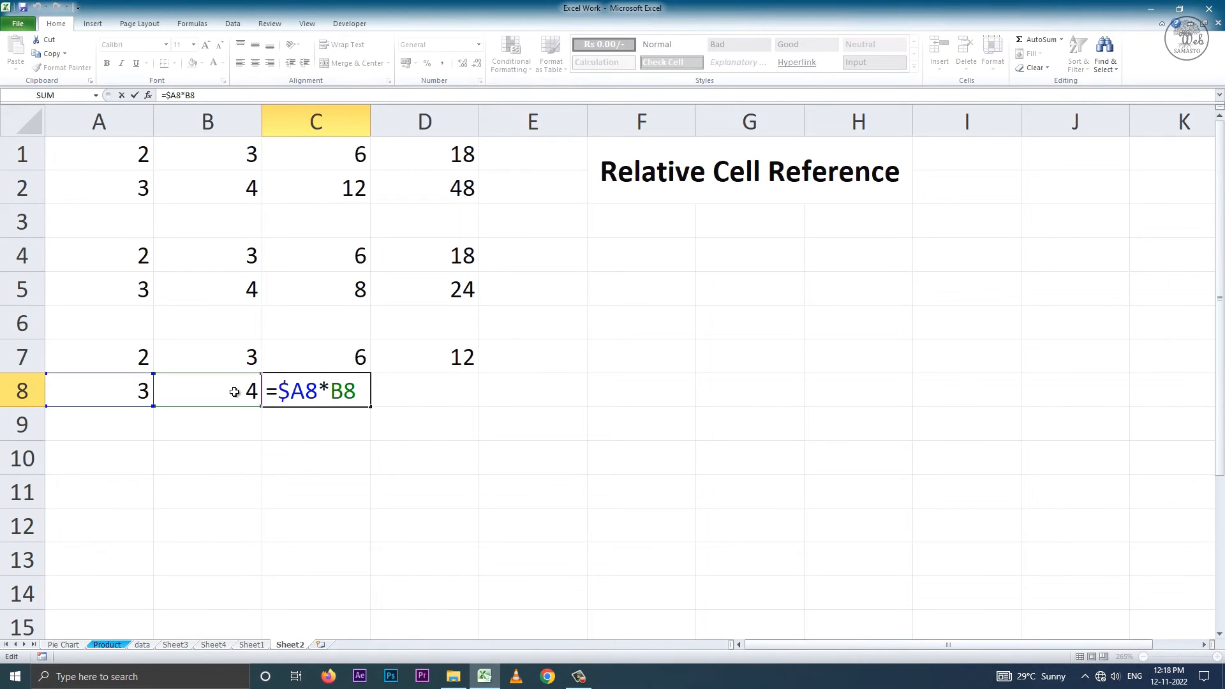
{"action": "key", "text": "Return"}
Fill the formula in C8 across to D8 and inspect the references in D8.
{"action": "left_click", "coordinate": [342, 391]}
{"action": "left_click_drag", "start_coordinate": [371, 407], "coordinate": [450, 409]}
{"action": "double_click", "coordinate": [425, 392]}
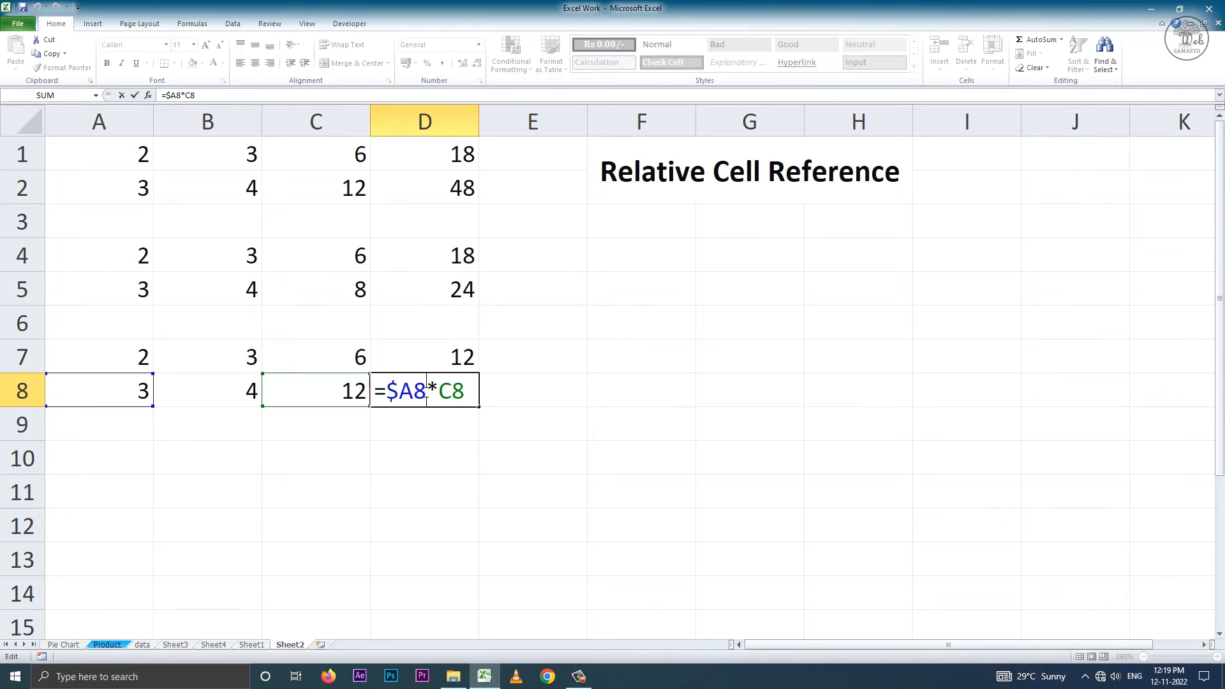
{"action": "key", "text": "Return"}
Merge and centre F4:H8 and enter the label Mixed Cell Reference in it.
{"action": "left_click_drag", "start_coordinate": [673, 268], "coordinate": [855, 402]}
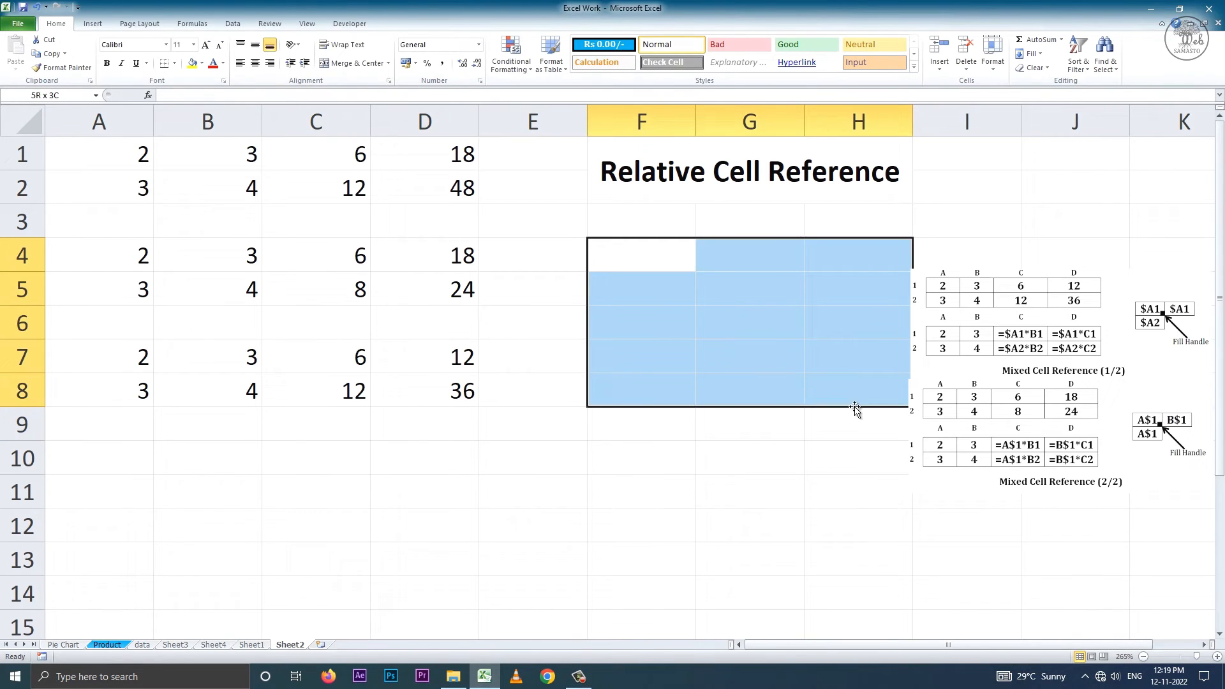
{"action": "left_click", "coordinate": [343, 62]}
{"action": "type", "text": "Mixed Cell Reference"}
{"action": "left_click", "coordinate": [591, 458]}
Format the Mixed Cell Reference label with middle vertical alignment, bold and font size 16.
{"action": "left_click", "coordinate": [642, 305]}
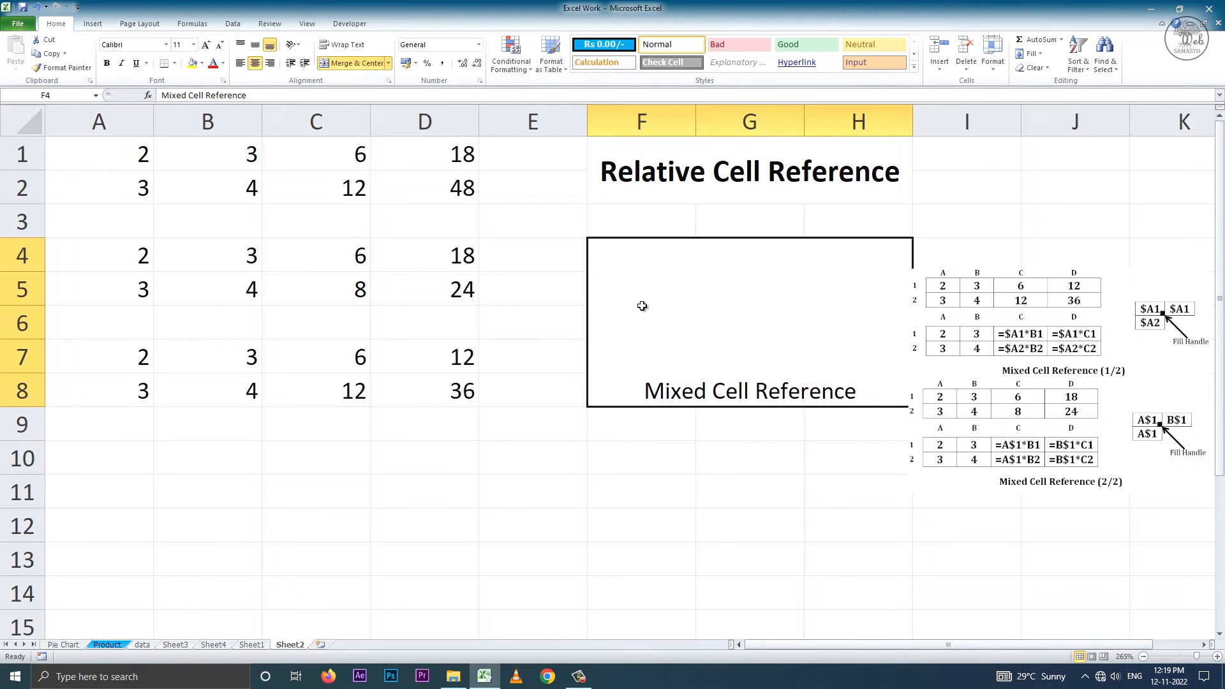
{"action": "left_click", "coordinate": [255, 44]}
{"action": "left_click", "coordinate": [107, 62]}
{"action": "left_click", "coordinate": [205, 44]}
{"action": "left_click", "coordinate": [205, 45]}
{"action": "left_click", "coordinate": [206, 45]}
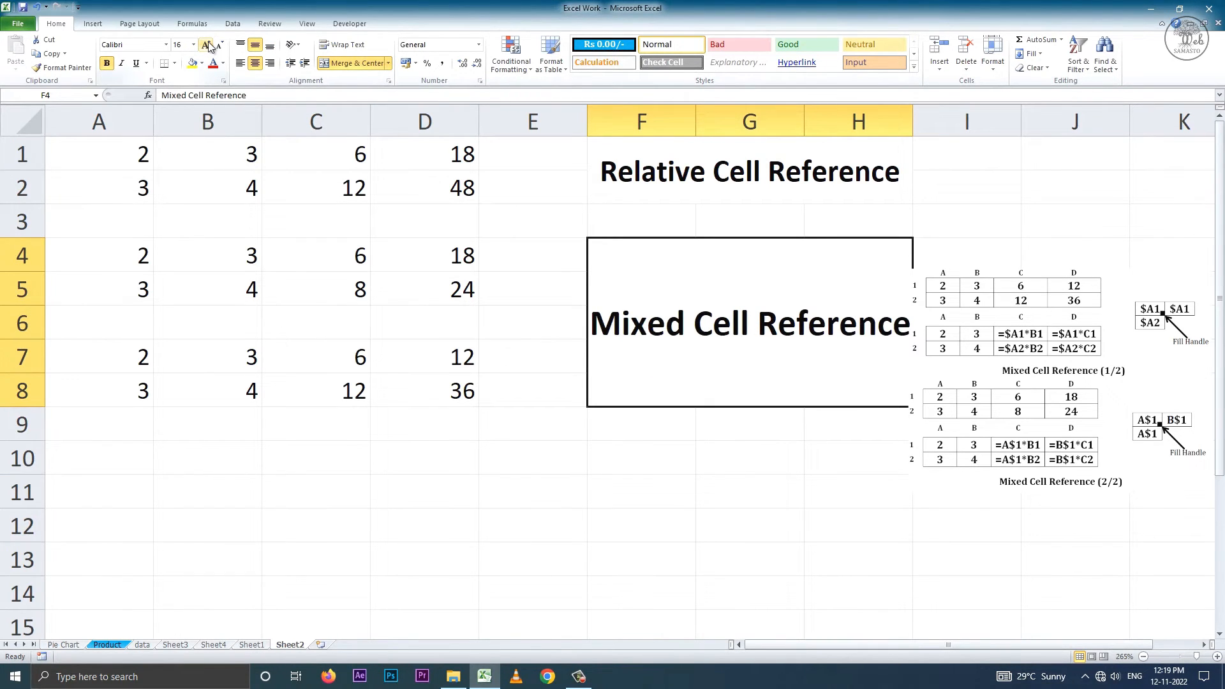
Enter the values 2 and 3 in A10:B10 and 3 and 4 in A11:B11.
{"action": "left_click", "coordinate": [131, 466]}
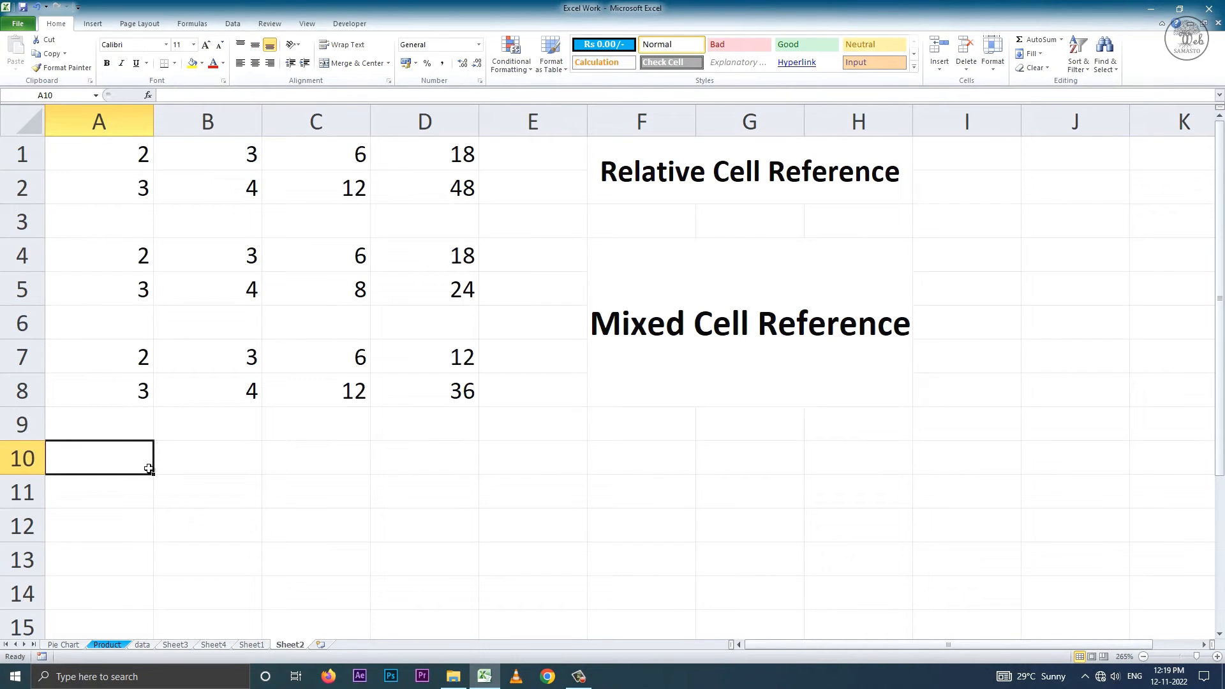
{"action": "type", "text": "2"}
{"action": "key", "text": "Tab"}
{"action": "type", "text": "3"}
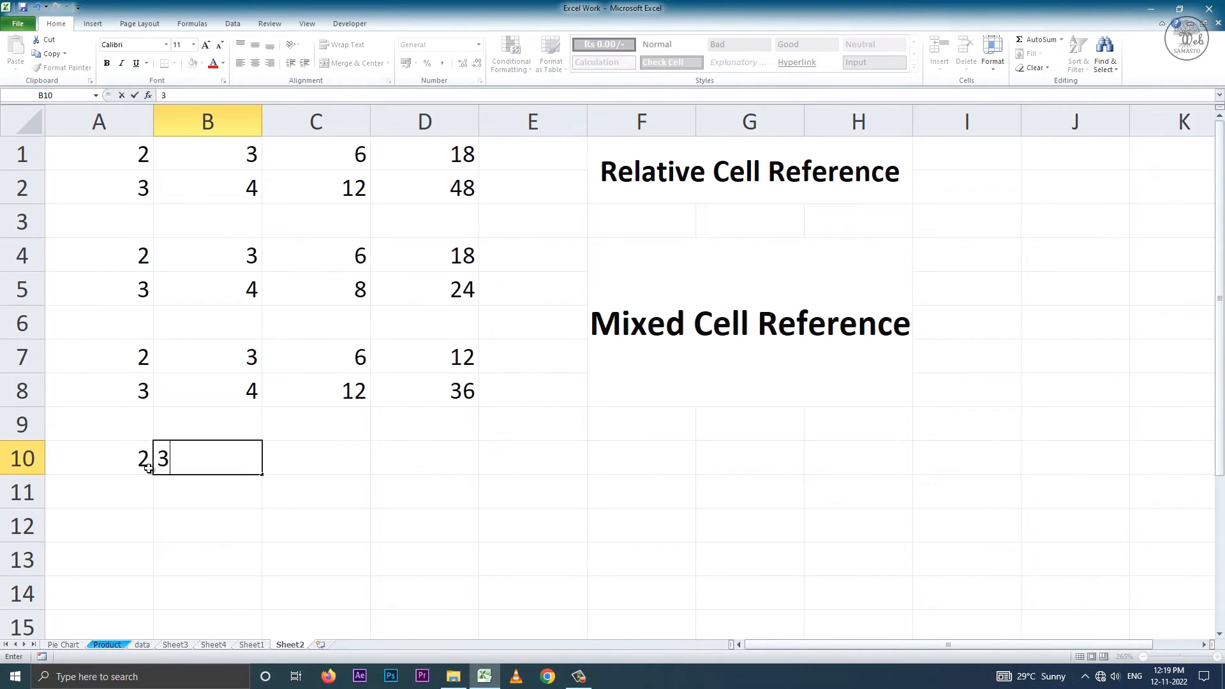
{"action": "key", "text": "Return"}
{"action": "type", "text": "3"}
{"action": "key", "text": "Tab"}
{"action": "type", "text": "4"}
{"action": "key", "text": "Tab"}
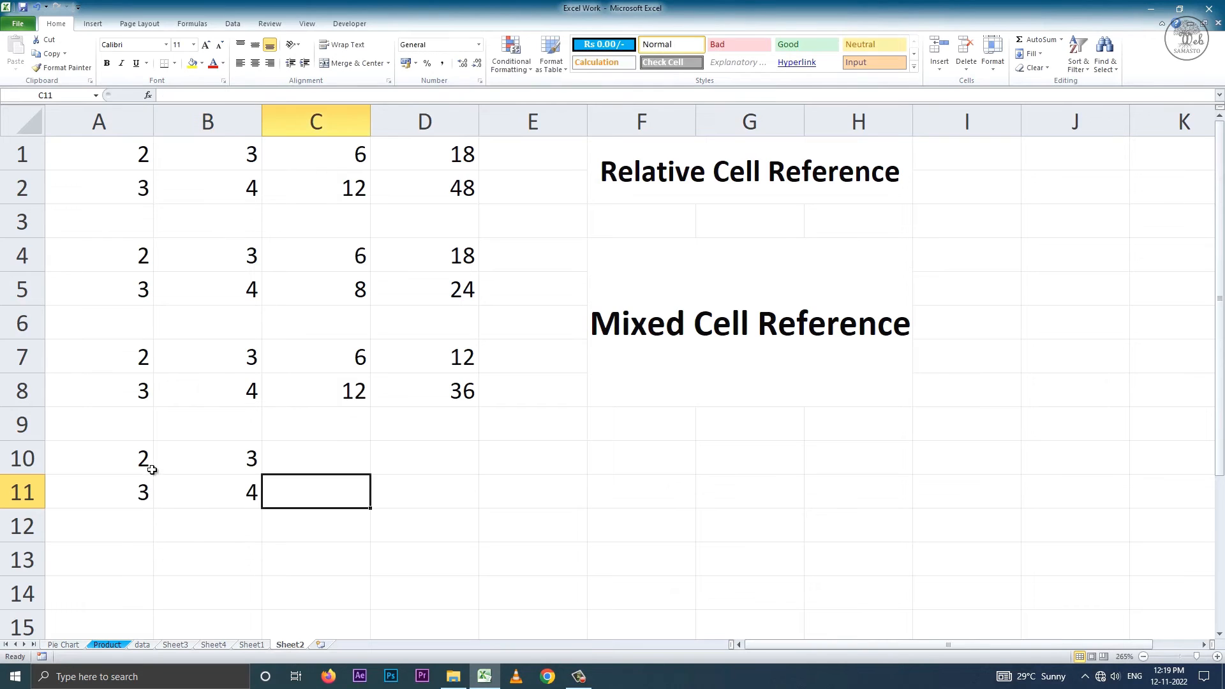
Enter the multiplication formula =$A$10*B10 in cell C10, locking both the column and row of the first reference.
{"action": "left_click", "coordinate": [337, 461]}
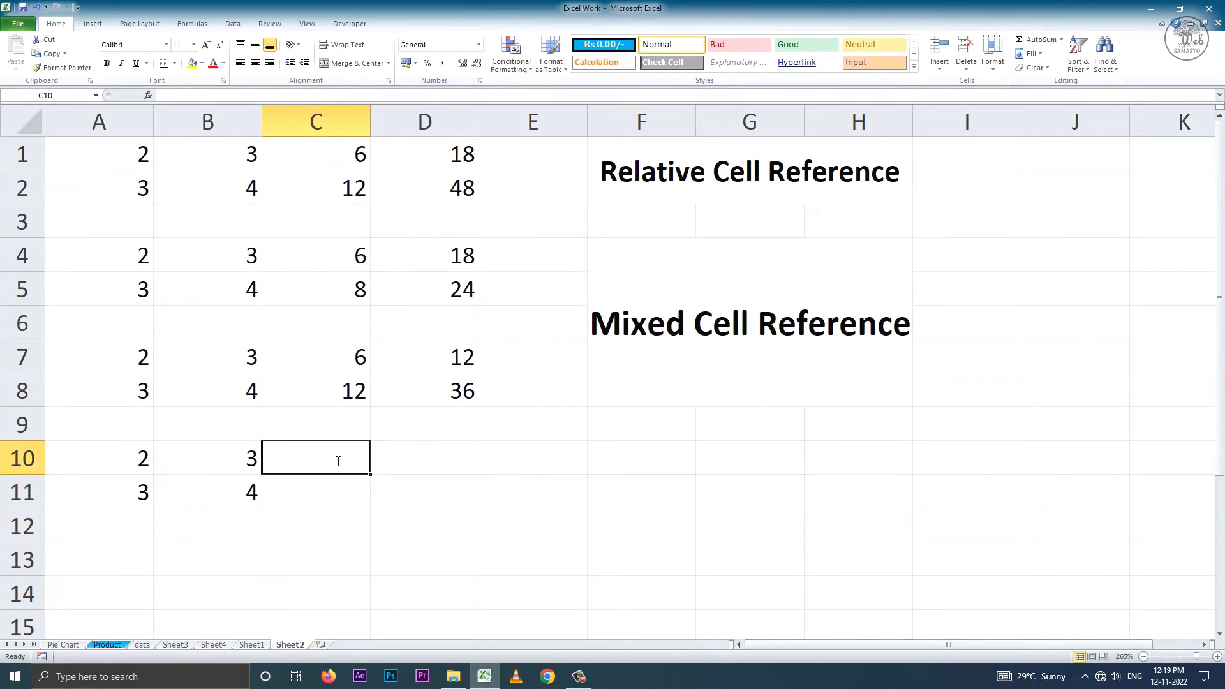
{"action": "type", "text": "="}
{"action": "left_click", "coordinate": [142, 458]}
{"action": "type", "text": "*"}
{"action": "left_click", "coordinate": [196, 459]}
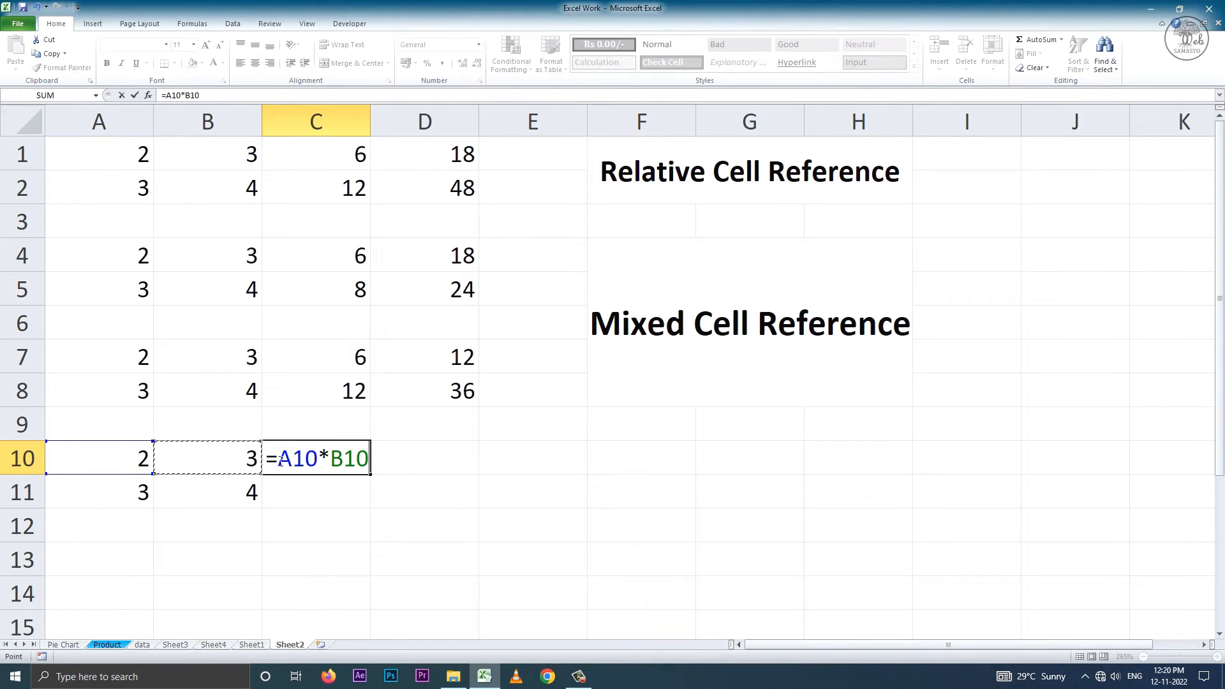
{"action": "type", "text": "$A"}
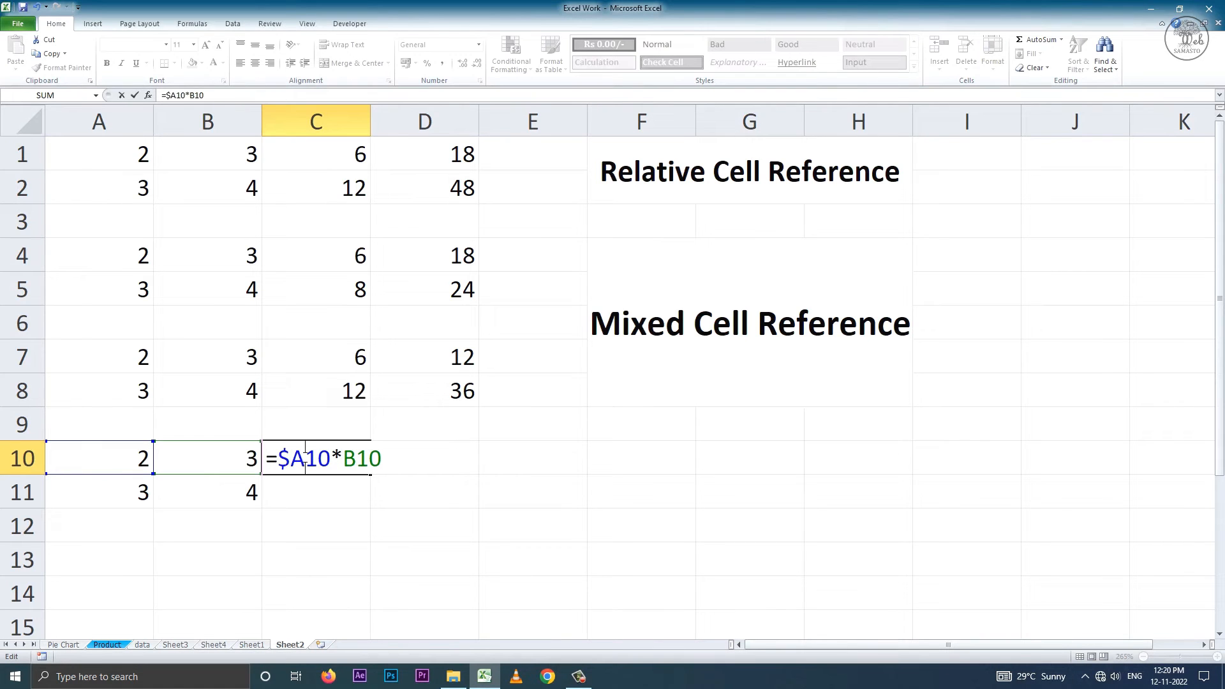
{"action": "type", "text": "$"}
{"action": "left_click_drag", "start_coordinate": [305, 458], "coordinate": [278, 459]}
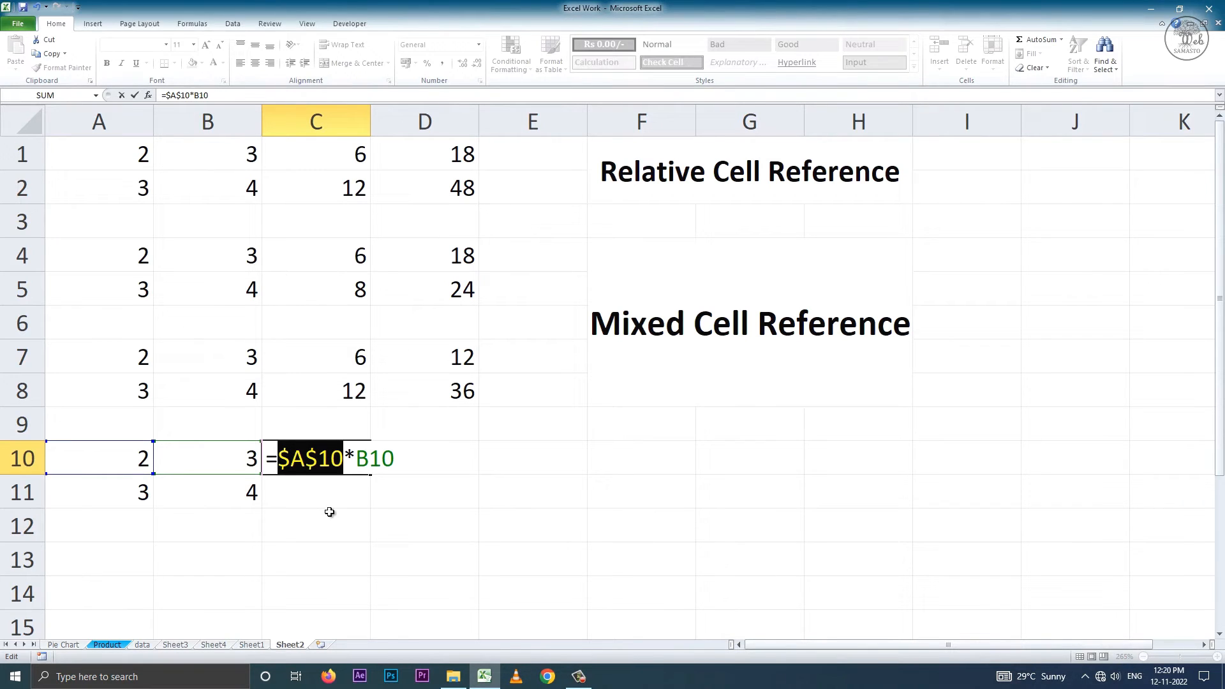
{"action": "key", "text": "Return"}
Fill the formula in C10 down to C11 and inspect the references in C11.
{"action": "left_click", "coordinate": [355, 459]}
{"action": "left_click_drag", "start_coordinate": [369, 475], "coordinate": [327, 494]}
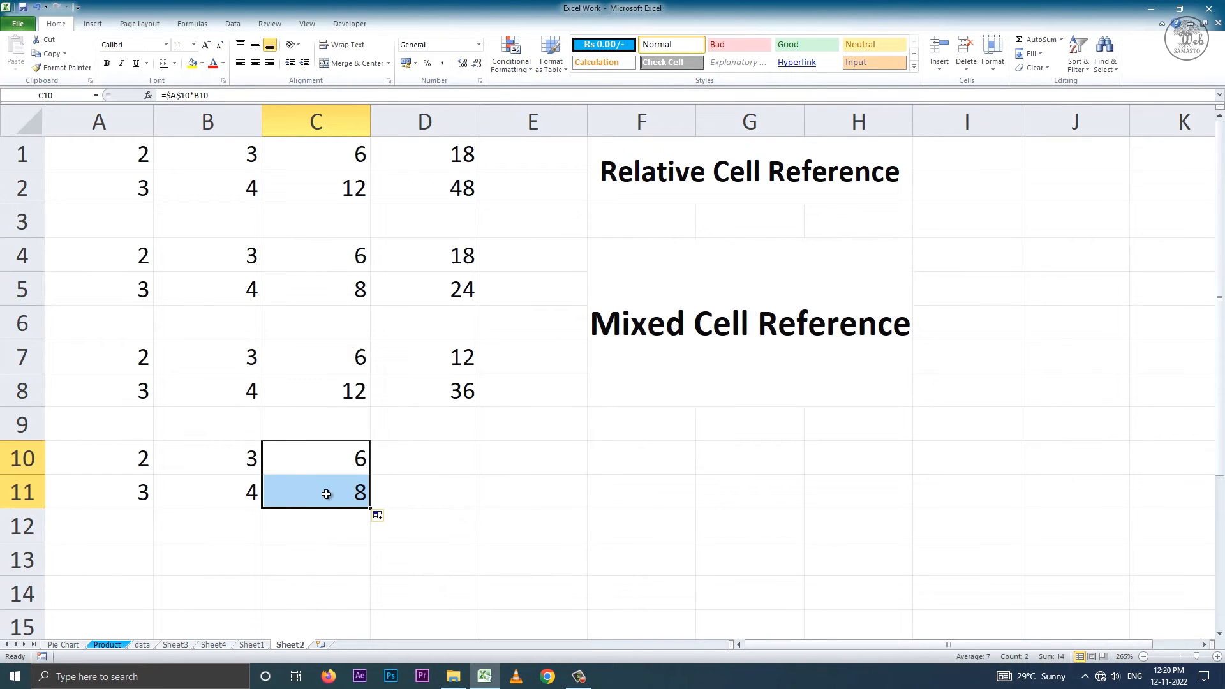
{"action": "double_click", "coordinate": [326, 494]}
{"action": "key", "text": "Return"}
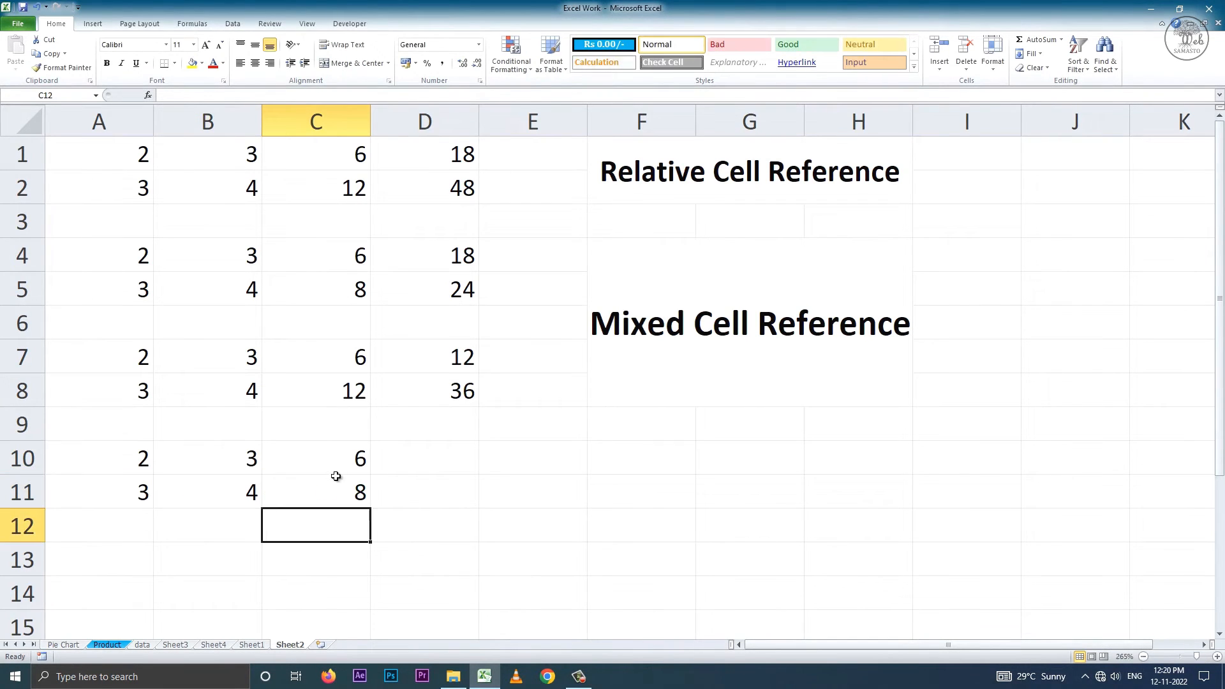
Fill the formula in C10 across to D10 and inspect the references in D10.
{"action": "left_click", "coordinate": [338, 469]}
{"action": "left_click_drag", "start_coordinate": [369, 475], "coordinate": [451, 460]}
{"action": "double_click", "coordinate": [450, 459]}
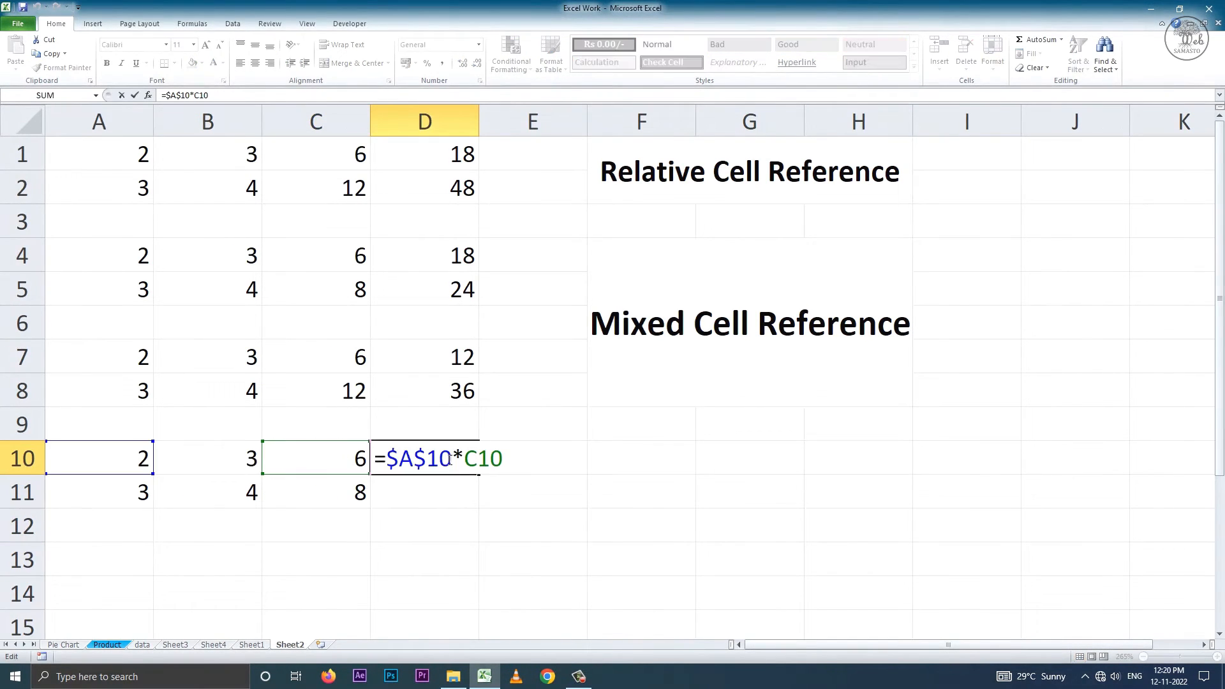
{"action": "key", "text": "Escape"}
Fill the formula in D10 down to D11 and inspect the absolute reference in D11.
{"action": "left_click_drag", "start_coordinate": [478, 475], "coordinate": [386, 493]}
{"action": "double_click", "coordinate": [445, 493]}
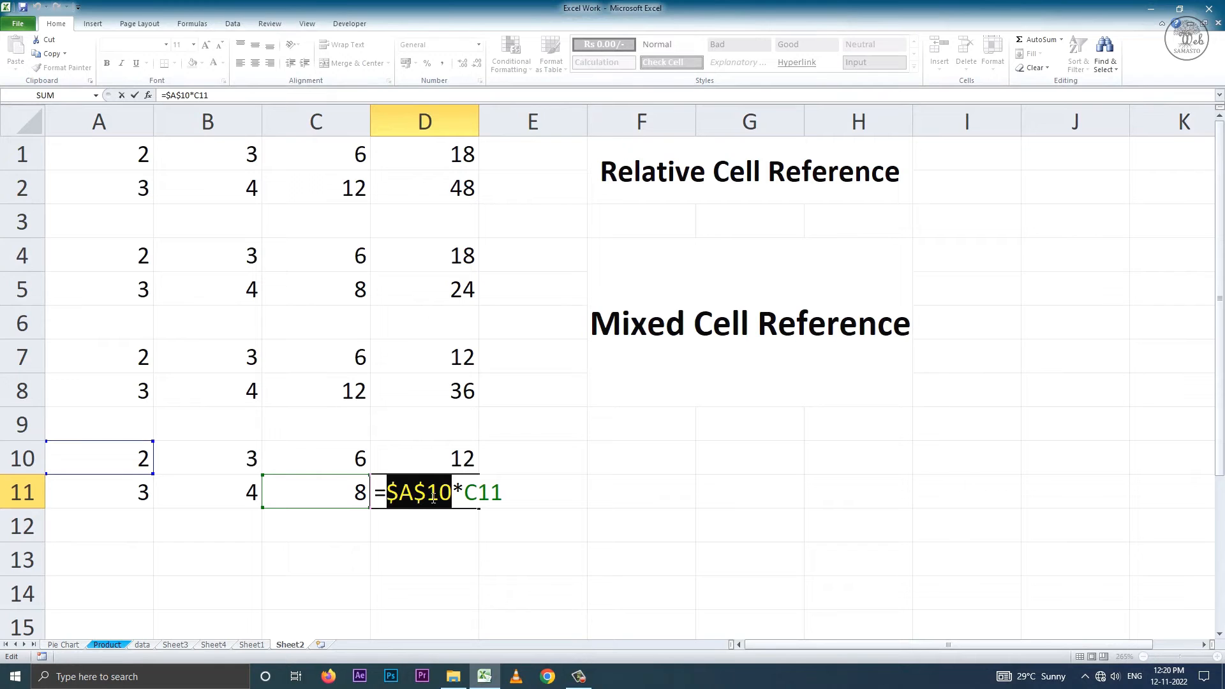
{"action": "key", "text": "Return"}
Merge and centre F10:H11 and enter the label Absolute Cell Reference in it.
{"action": "left_click_drag", "start_coordinate": [616, 458], "coordinate": [820, 489]}
{"action": "left_click", "coordinate": [343, 65]}
{"action": "type", "text": "Ab"}
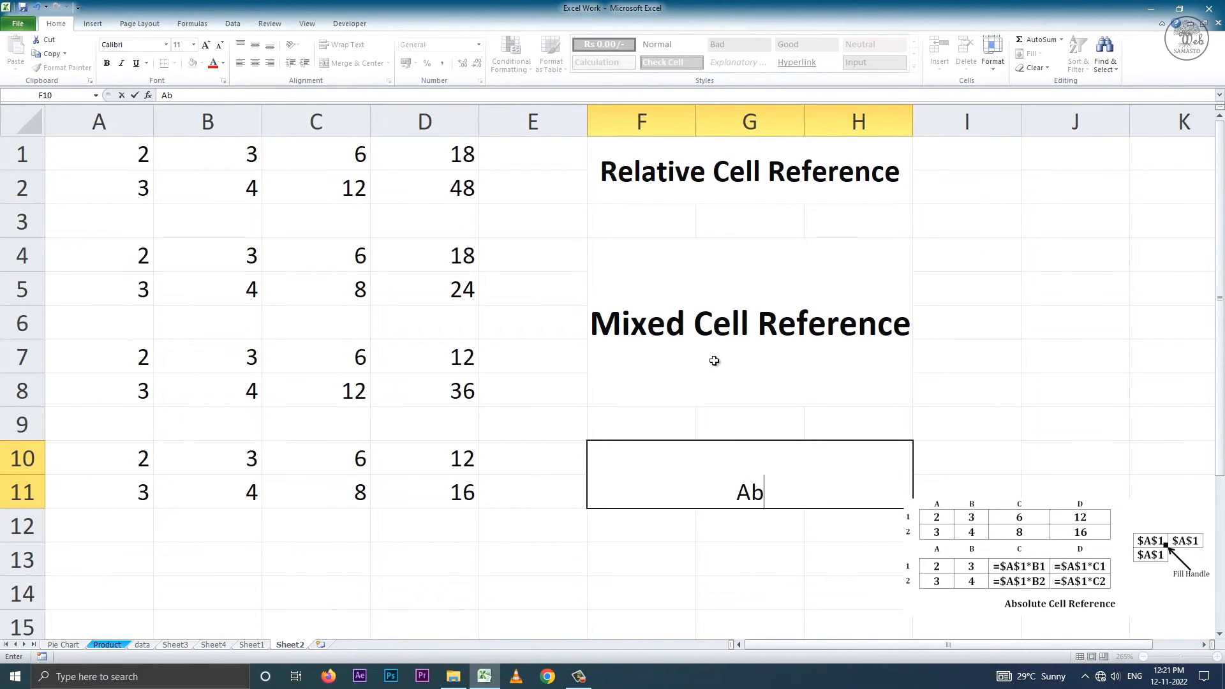
{"action": "type", "text": "solute Cell "}
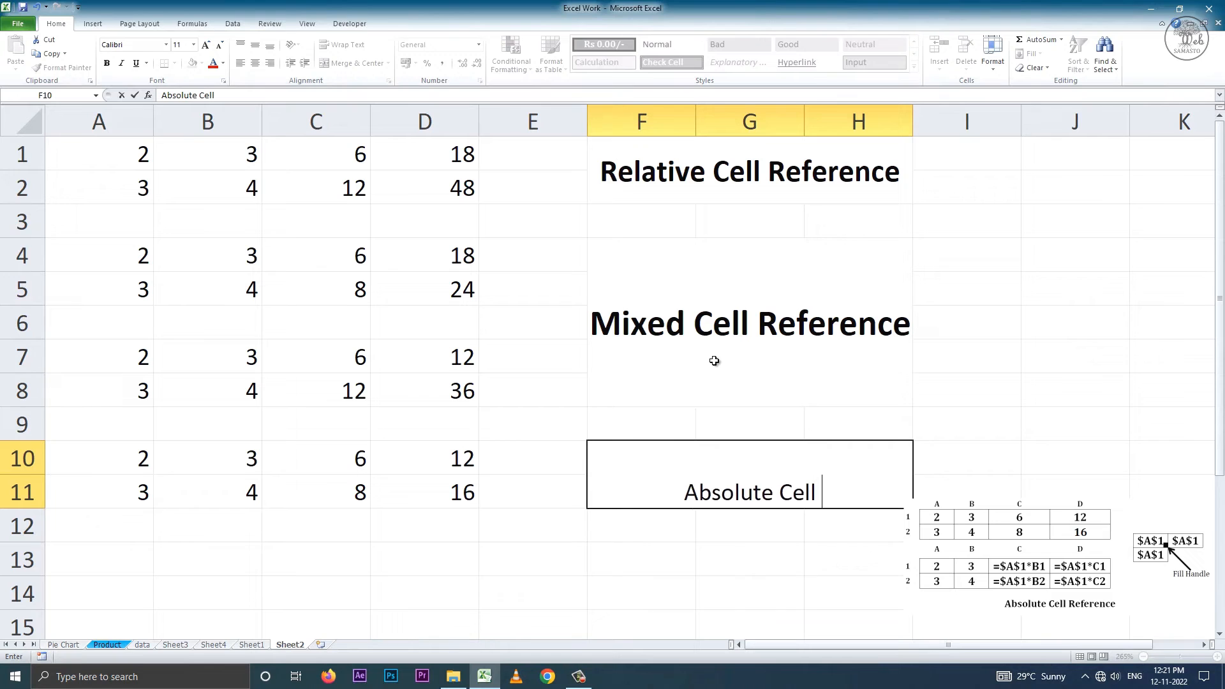
{"action": "type", "text": "Reference"}
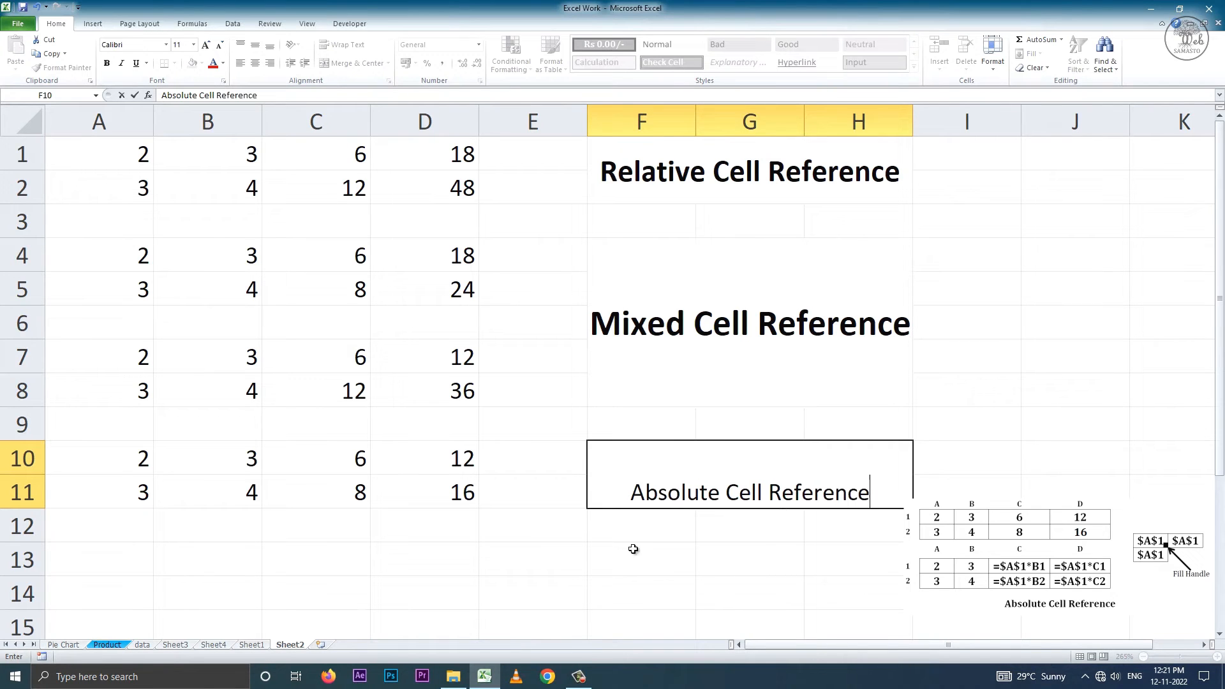
{"action": "left_click", "coordinate": [304, 550]}
Format the Absolute Cell Reference label with middle vertical alignment, bold and font size 14.
{"action": "left_click", "coordinate": [688, 471]}
{"action": "left_click", "coordinate": [254, 44]}
{"action": "left_click", "coordinate": [107, 63]}
{"action": "left_click", "coordinate": [206, 45]}
{"action": "left_click", "coordinate": [205, 45]}
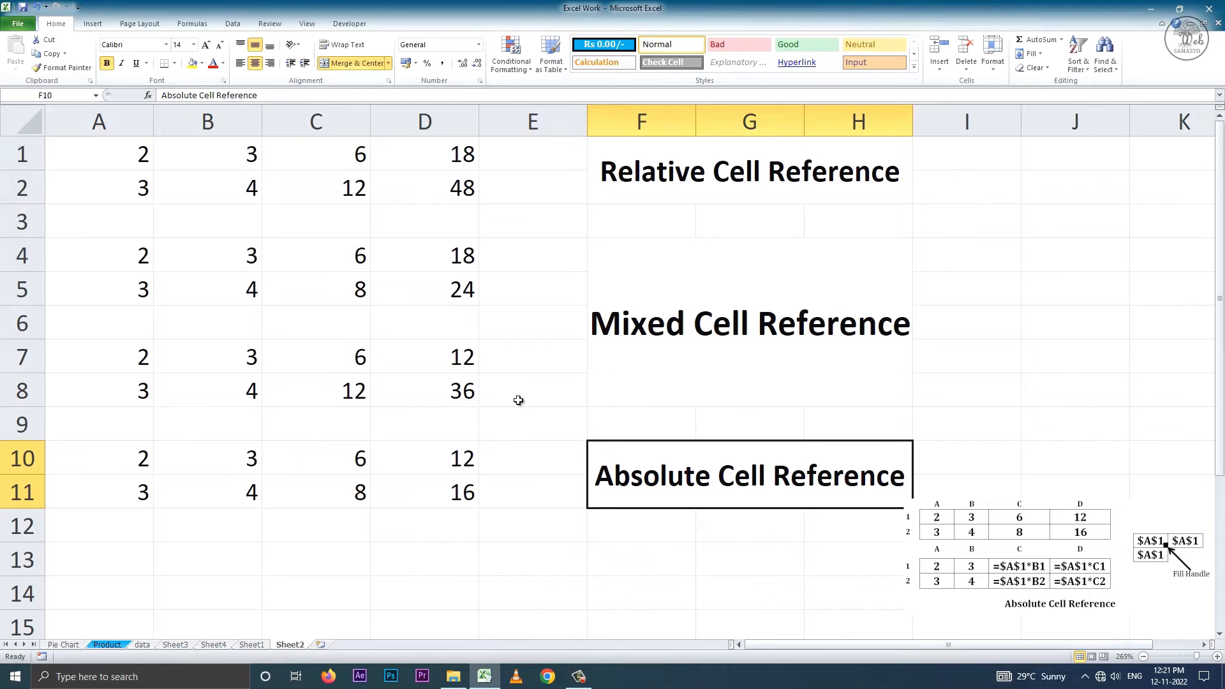
Review the formulas in C1, C4, C7 and C10 against their relative, mixed and absolute reference labels.
{"action": "left_click", "coordinate": [702, 183]}
{"action": "double_click", "coordinate": [345, 154]}
{"action": "left_click_drag", "start_coordinate": [344, 154], "coordinate": [283, 149]}
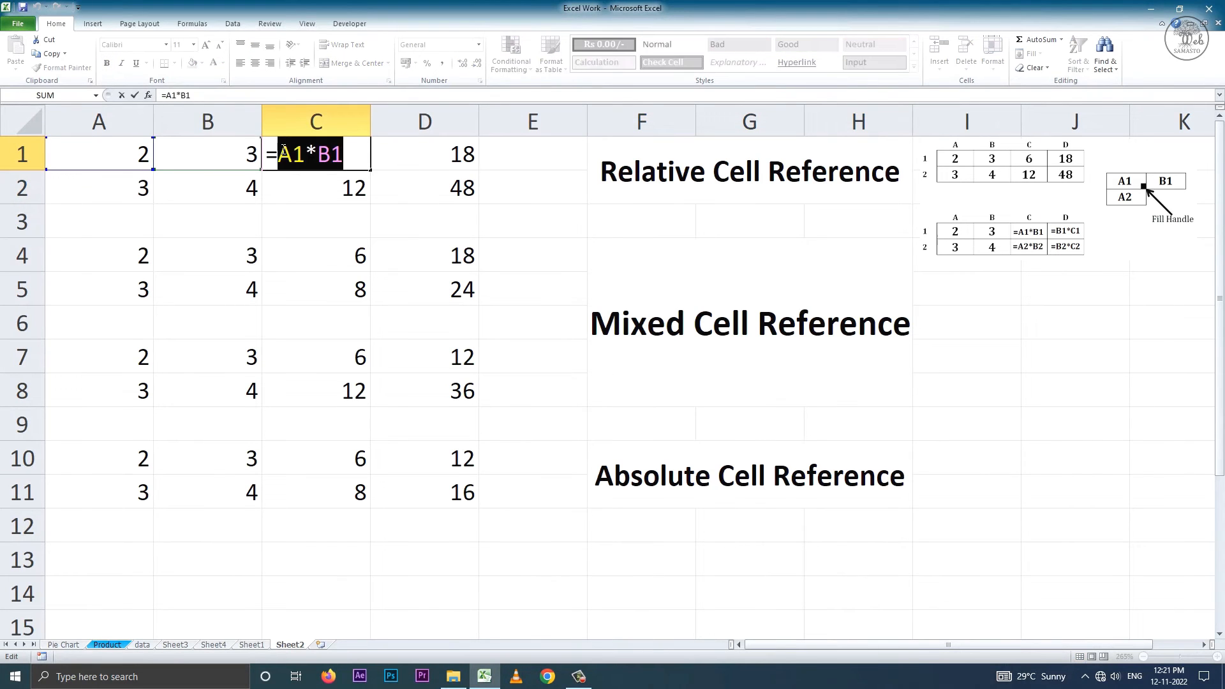
{"action": "key", "text": "Return"}
{"action": "left_click", "coordinate": [759, 330]}
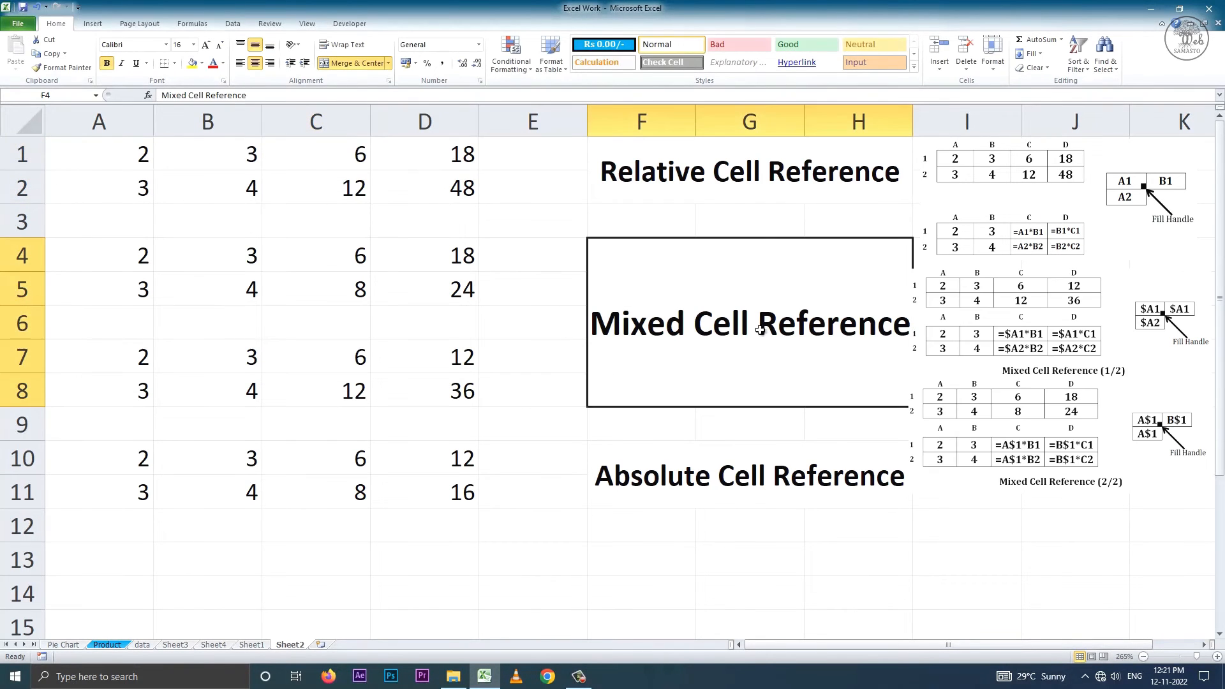
{"action": "double_click", "coordinate": [356, 255]}
{"action": "left_click_drag", "start_coordinate": [356, 255], "coordinate": [281, 252]}
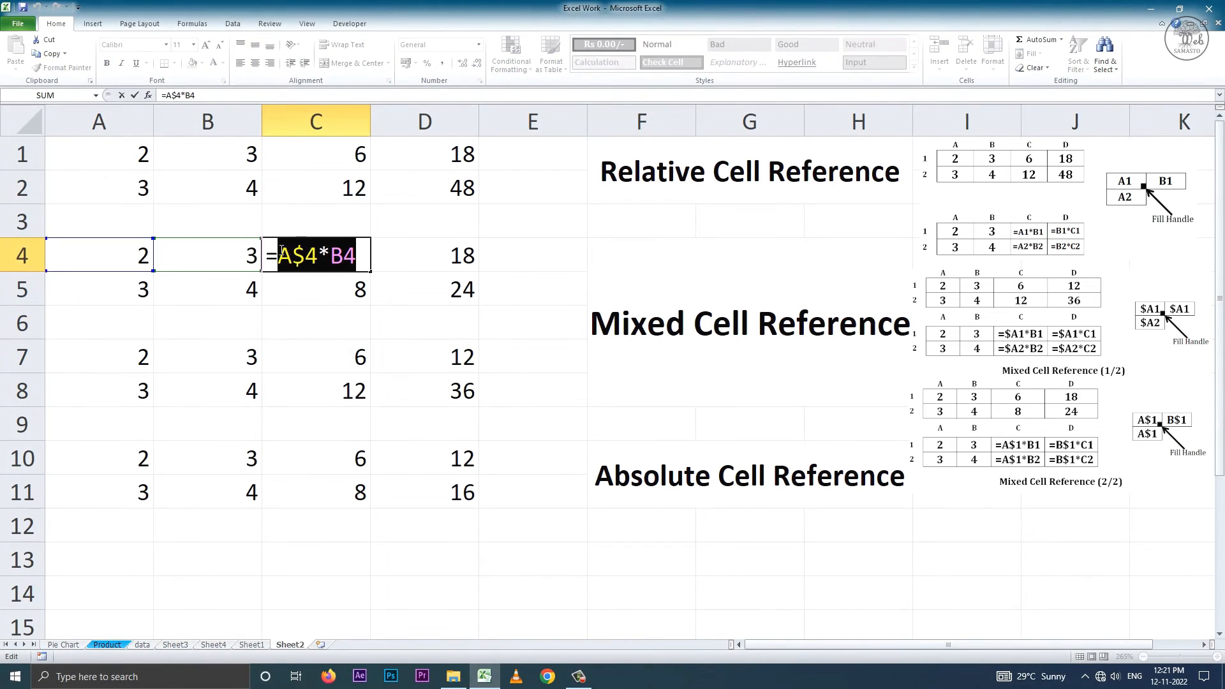
{"action": "key", "text": "Return"}
{"action": "double_click", "coordinate": [356, 357]}
{"action": "left_click_drag", "start_coordinate": [356, 357], "coordinate": [281, 358]}
{"action": "key", "text": "Return"}
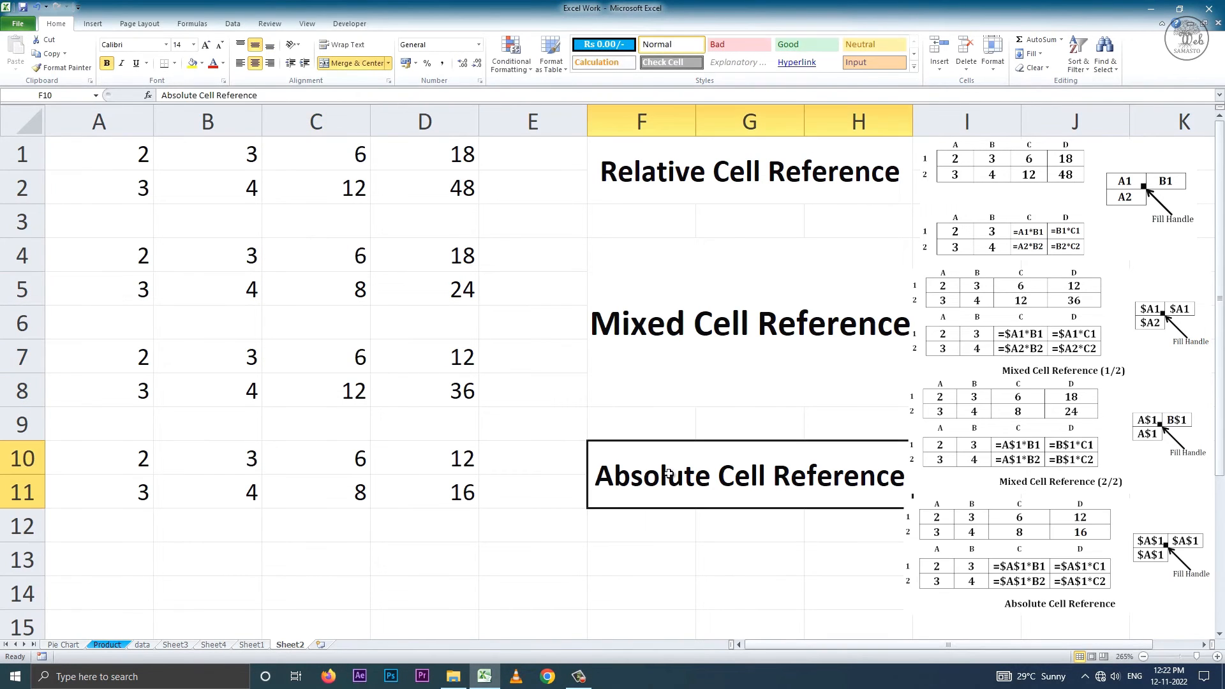
{"action": "double_click", "coordinate": [351, 465]}
{"action": "left_click_drag", "start_coordinate": [394, 463], "coordinate": [280, 464]}
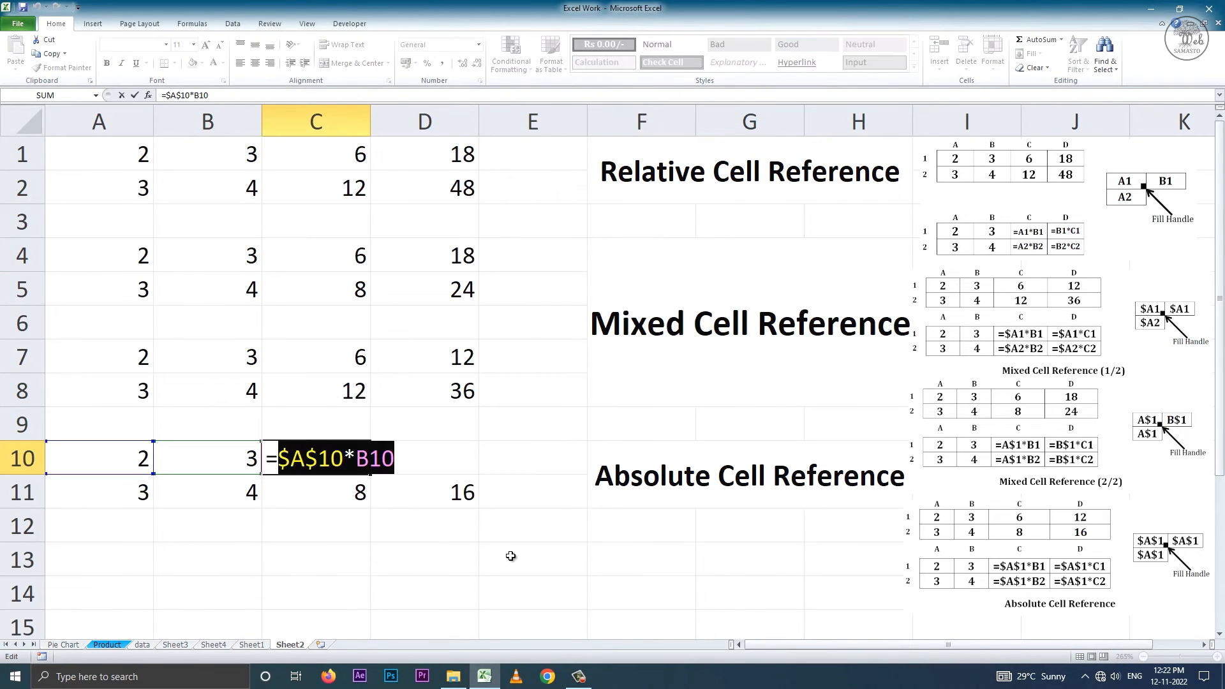
{"action": "key", "text": "Return"}
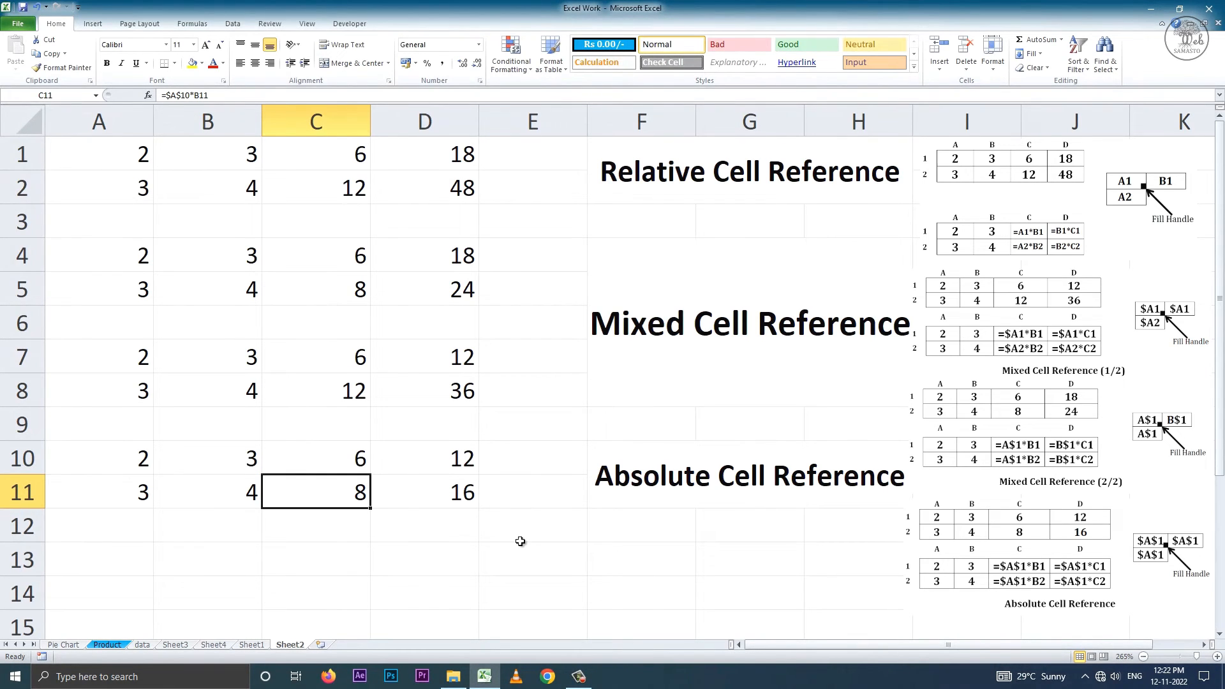
Start a new table below the examples with the headers Year in D15 and Amount in E15.
{"action": "scroll", "coordinate": [515, 433], "scroll_direction": "down", "scroll_amount": 3}
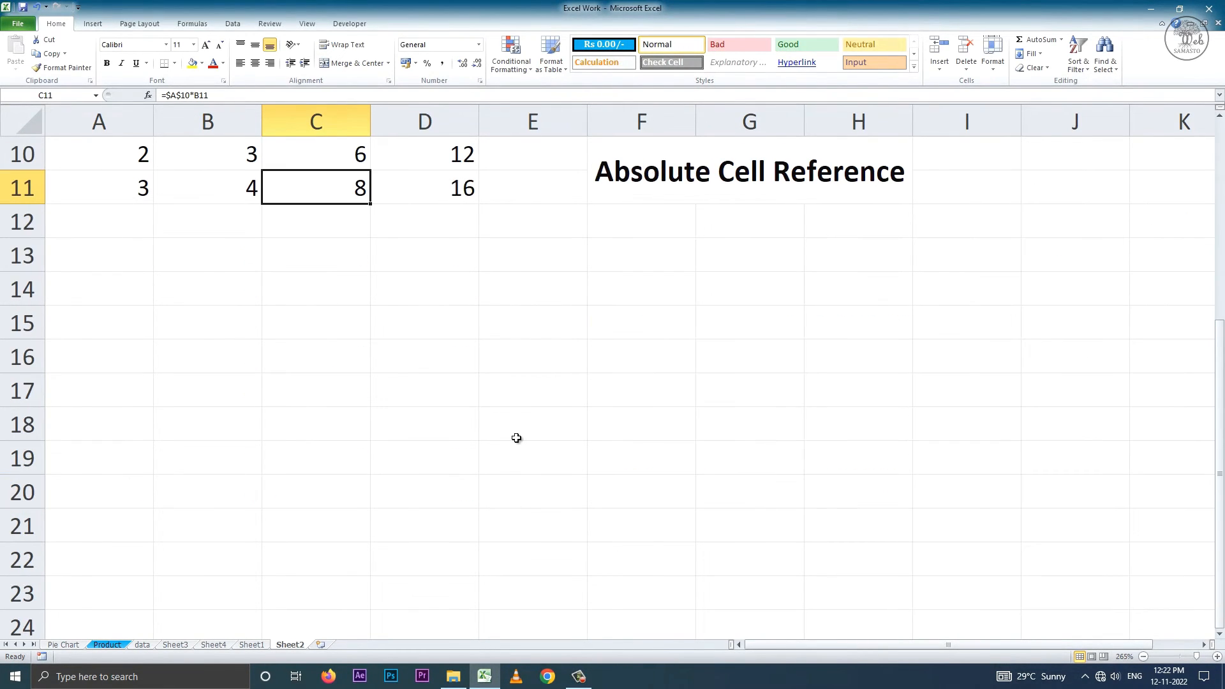
{"action": "left_click", "coordinate": [446, 328]}
{"action": "type", "text": "Year"}
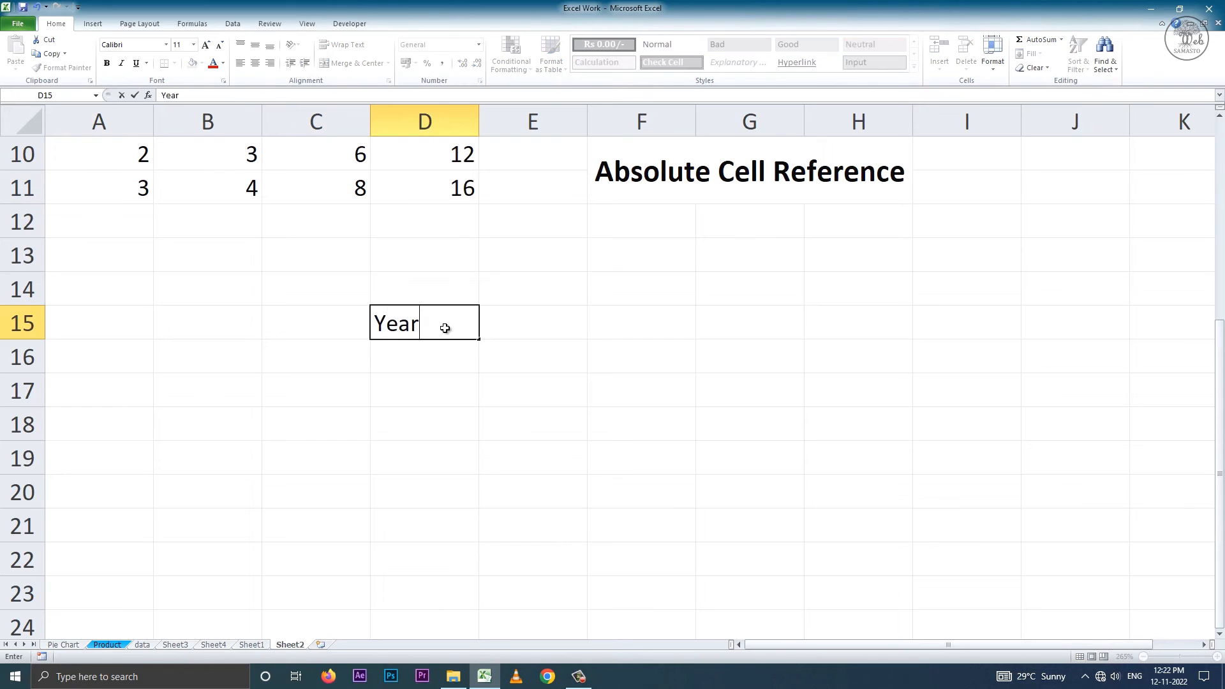
{"action": "key", "text": "Tab"}
{"action": "type", "text": "Amount"}
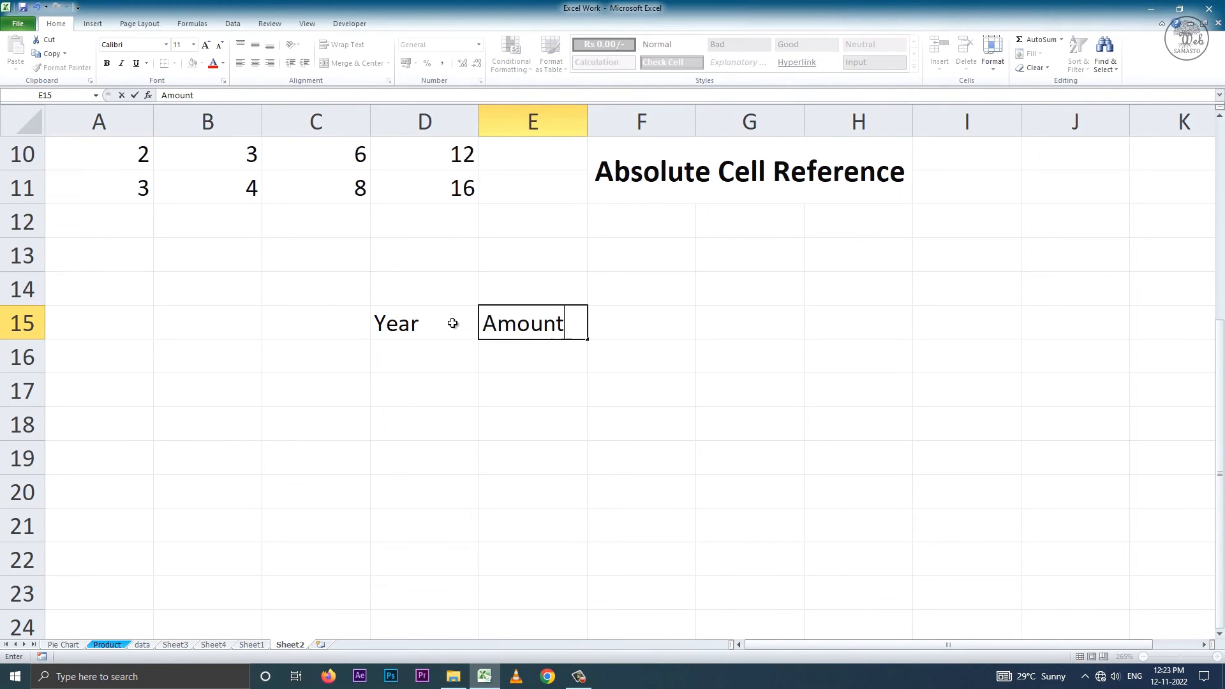
Enter the percentage headers 10, 20 and 30 in F15:H15.
{"action": "key", "text": "Tab"}
{"action": "type", "text": "10"}
{"action": "key", "text": "Tab"}
{"action": "type", "text": "20"}
{"action": "key", "text": "Tab"}
{"action": "type", "text": "30"}
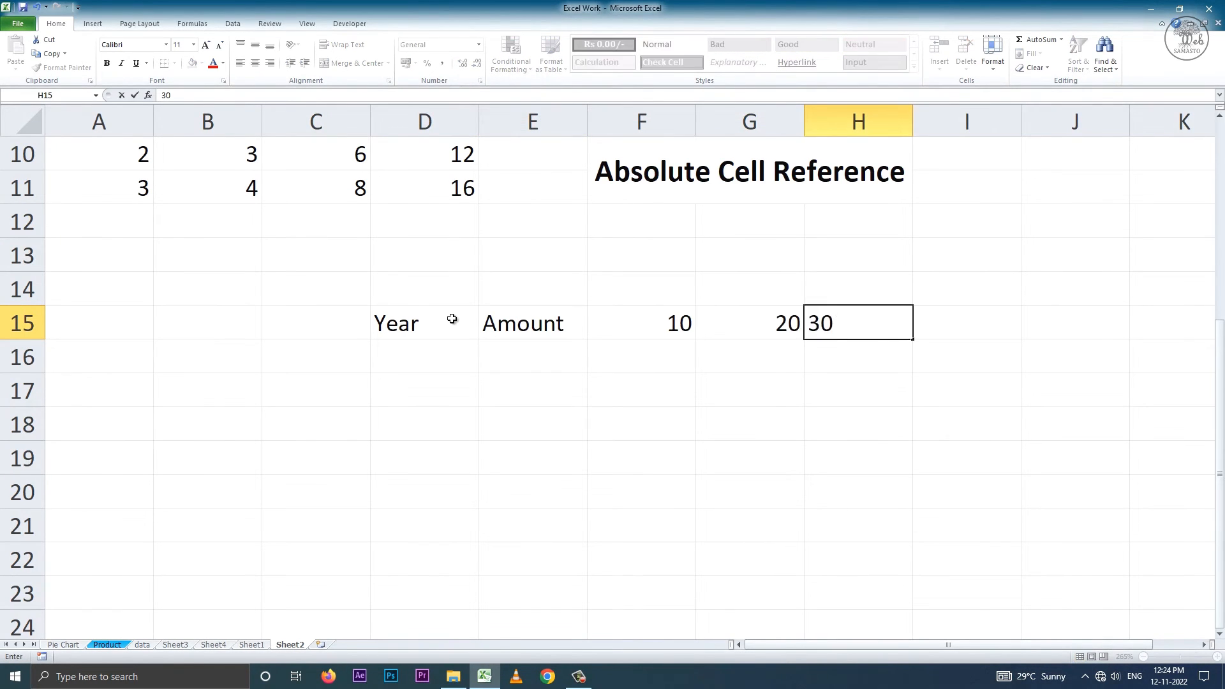
{"action": "key", "text": "Tab"}
Merge and centre F14:H14 above the percentage headers and enter % as its heading.
{"action": "left_click_drag", "start_coordinate": [638, 289], "coordinate": [830, 296]}
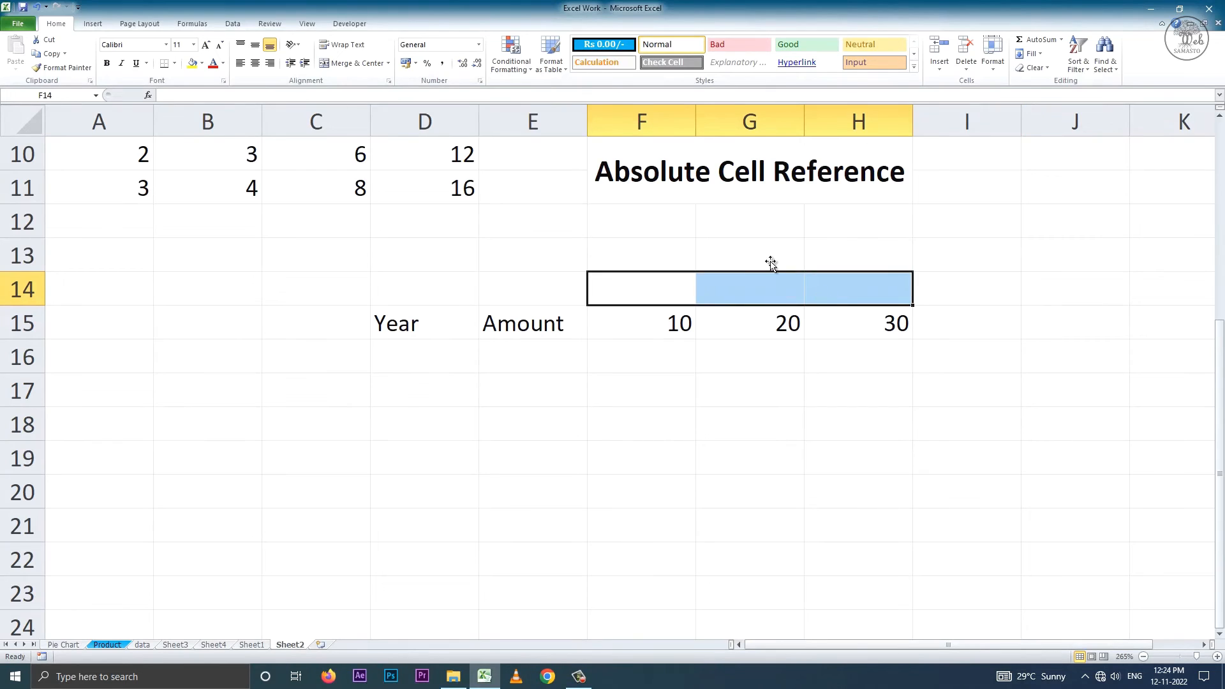
{"action": "left_click", "coordinate": [356, 62]}
{"action": "type", "text": "%"}
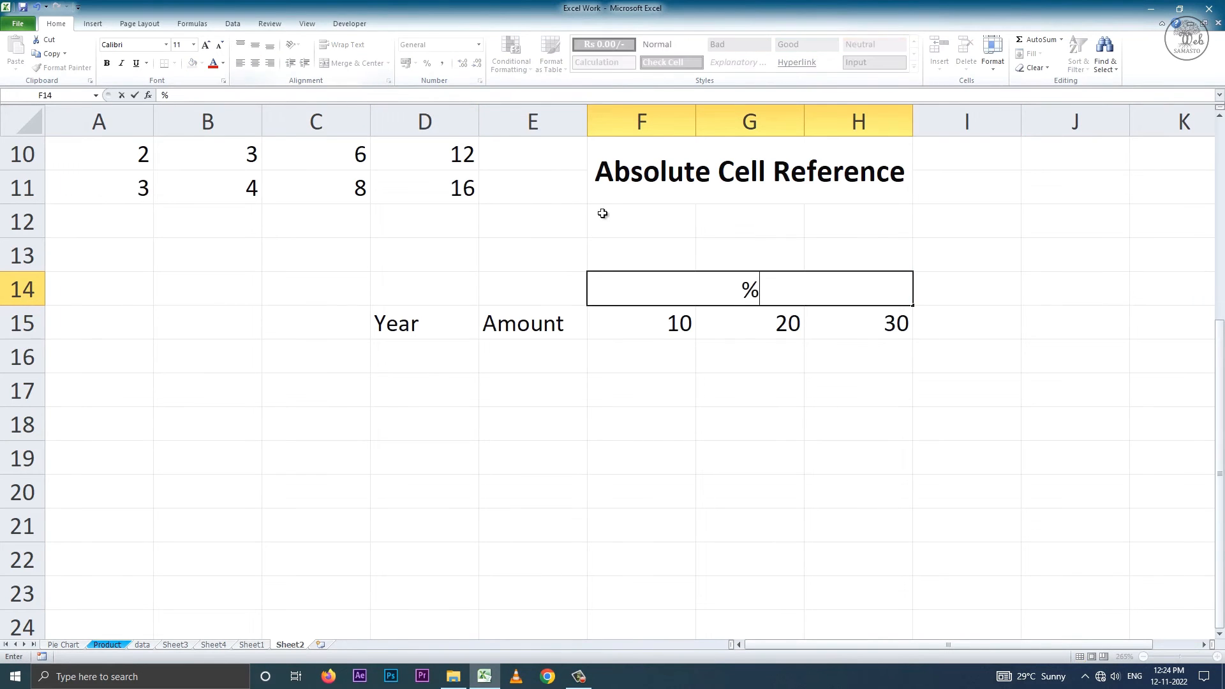
{"action": "left_click", "coordinate": [739, 381]}
Enter the years 2000, 2001, 2002 and 2003 in D16:D19 under Year.
{"action": "left_click", "coordinate": [450, 354]}
{"action": "type", "text": "2000"}
{"action": "key", "text": "Return"}
{"action": "type", "text": "2001"}
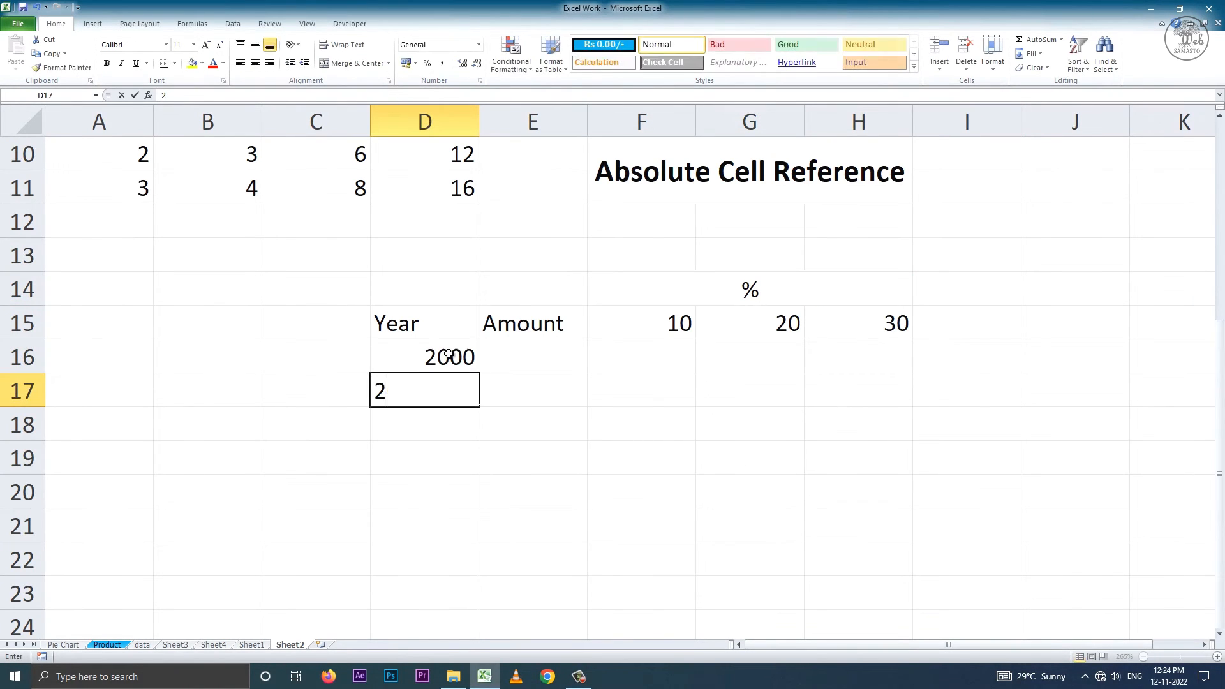
{"action": "key", "text": "Return"}
{"action": "type", "text": "2002"}
{"action": "key", "text": "Return"}
{"action": "type", "text": "200"}
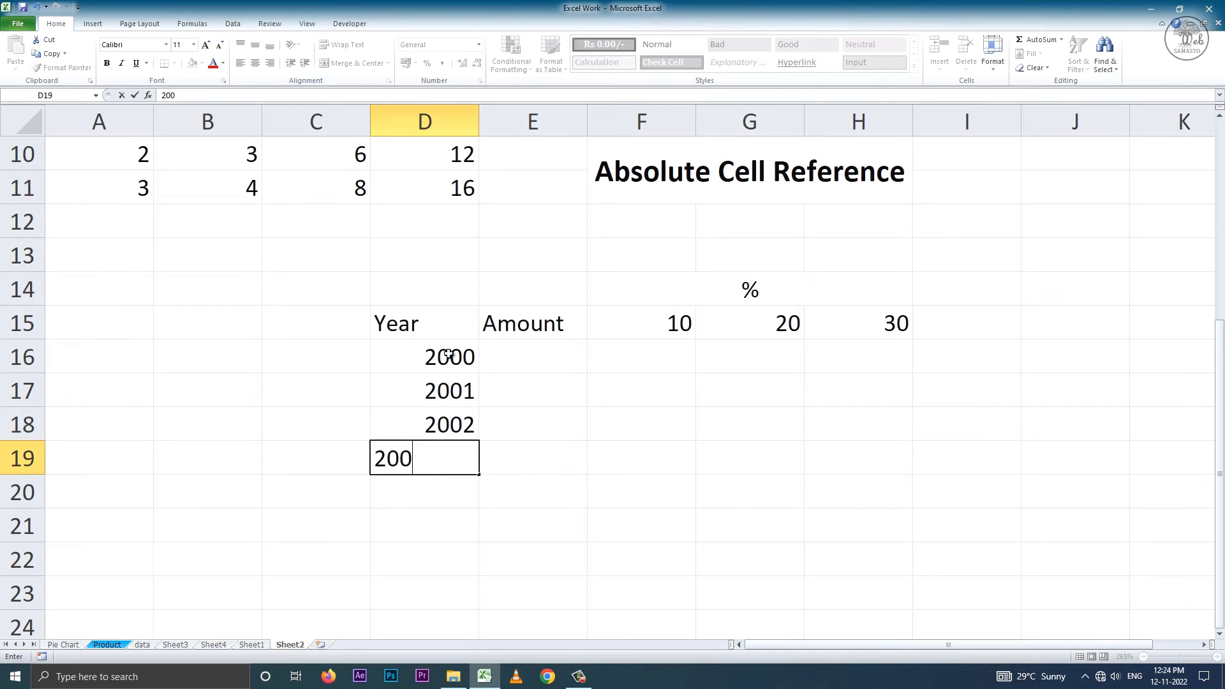
{"action": "type", "text": "3"}
{"action": "key", "text": "Tab"}
Enter the amounts 500, 1000, 1500 and 2000 in E16:E19 under Amount.
{"action": "left_click", "coordinate": [516, 353]}
{"action": "type", "text": "500"}
{"action": "key", "text": "Return"}
{"action": "type", "text": "1000"}
{"action": "key", "text": "Return"}
{"action": "type", "text": "1500"}
{"action": "key", "text": "Return"}
{"action": "type", "text": "2000"}
{"action": "key", "text": "Return"}
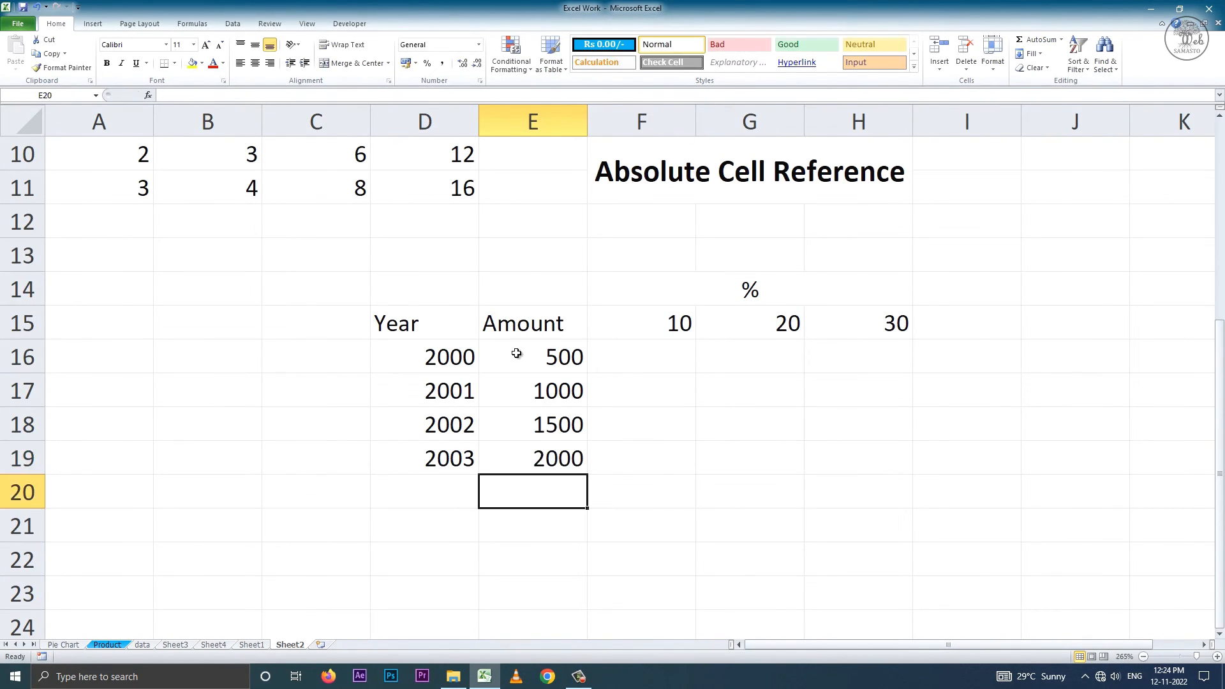
Enter the formula =E16*F15% in F16 to calculate 10 percent of the amount for 2000.
{"action": "left_click", "coordinate": [667, 359]}
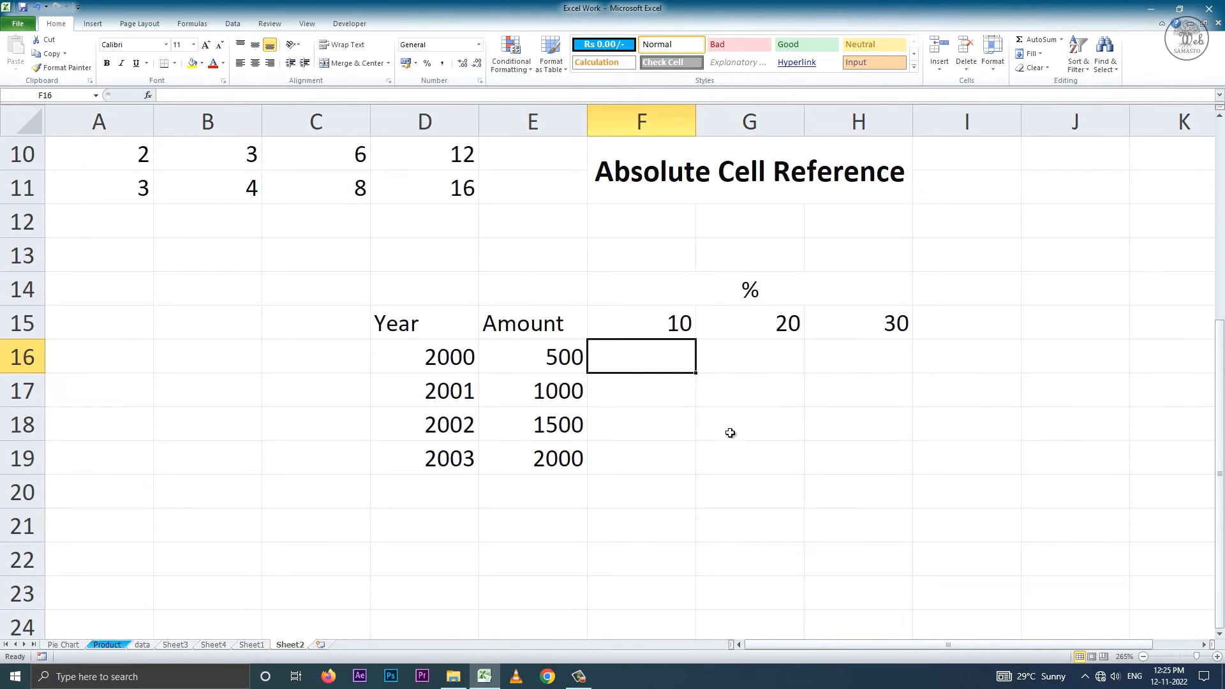
{"action": "type", "text": "="}
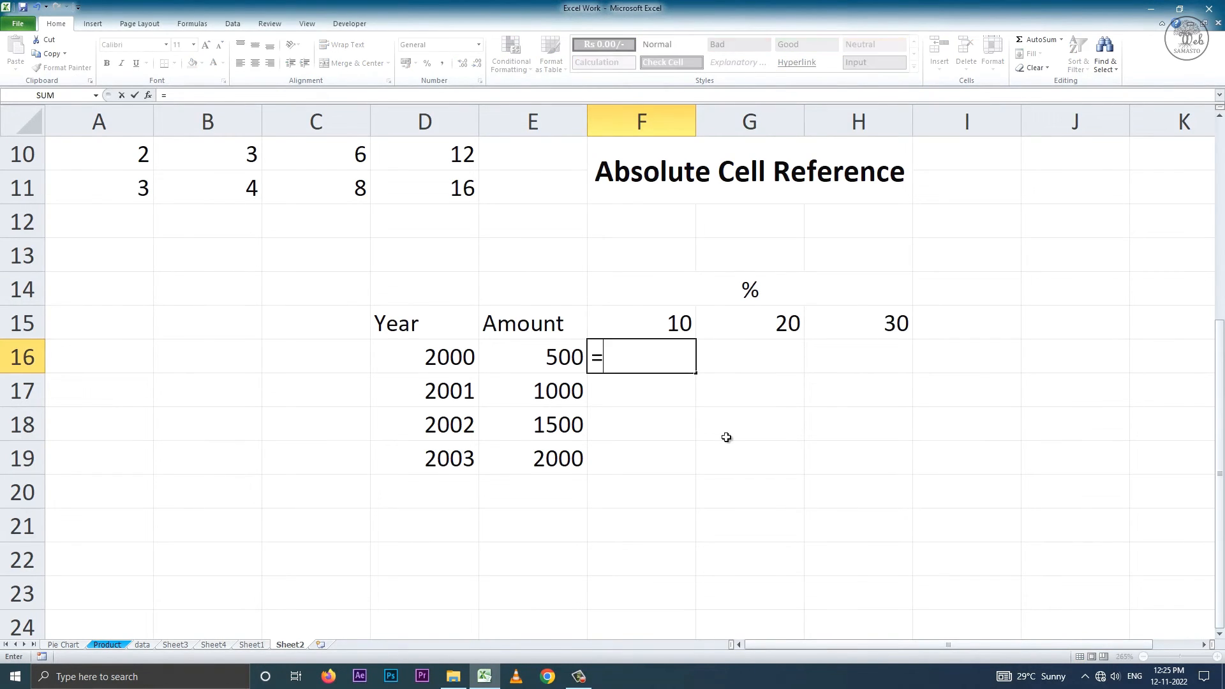
{"action": "left_click", "coordinate": [563, 363]}
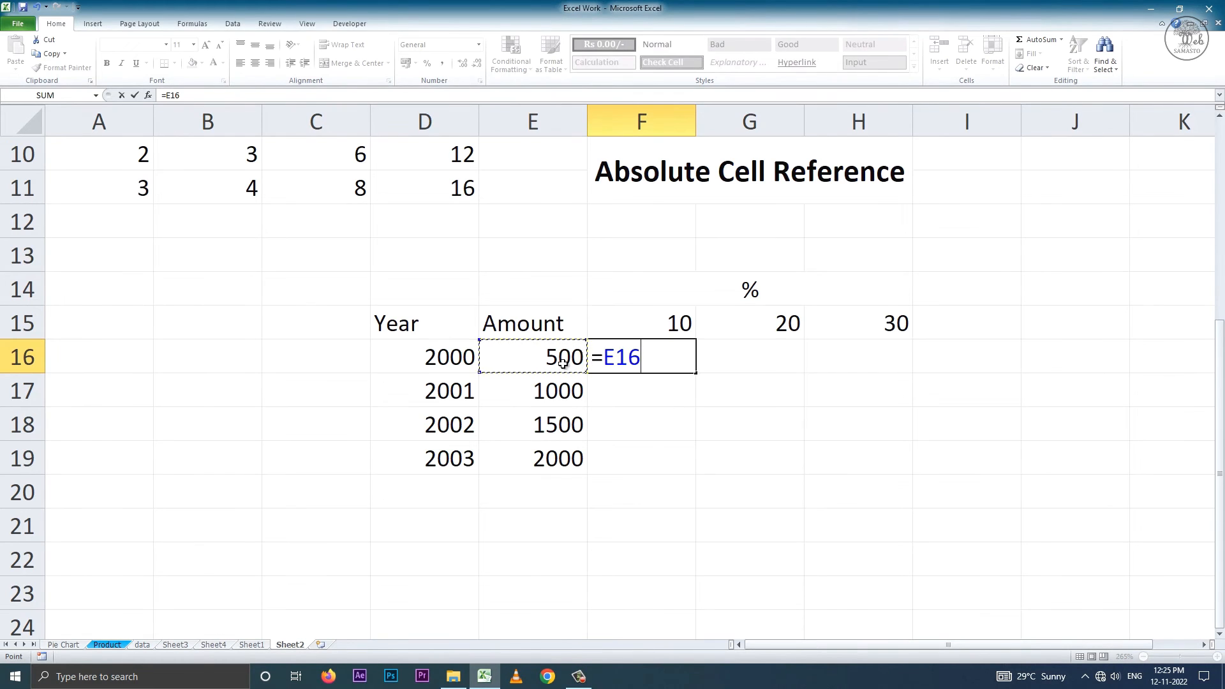
{"action": "type", "text": "*"}
{"action": "left_click", "coordinate": [622, 323]}
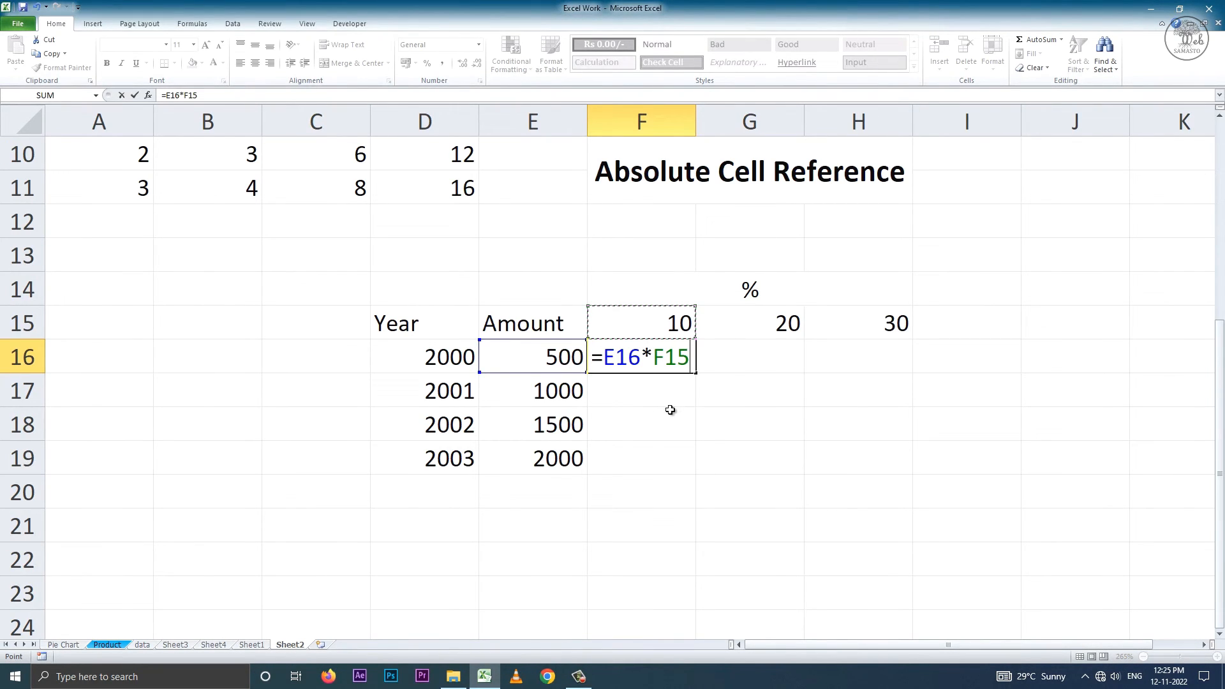
{"action": "type", "text": "%"}
{"action": "key", "text": "Return"}
Try filling the relative F16 formula down to F19, inspecting the copies in F19 and F17 before clearing F17:F19.
{"action": "left_click", "coordinate": [677, 360]}
{"action": "left_click_drag", "start_coordinate": [696, 373], "coordinate": [691, 461]}
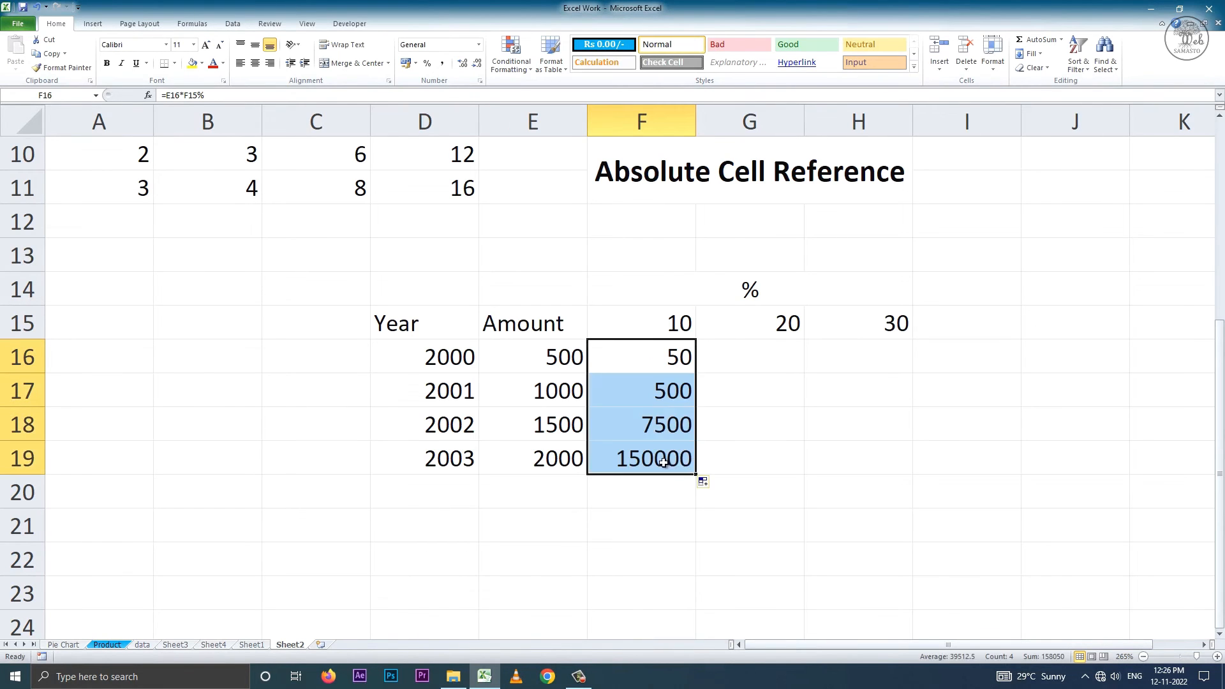
{"action": "double_click", "coordinate": [665, 461]}
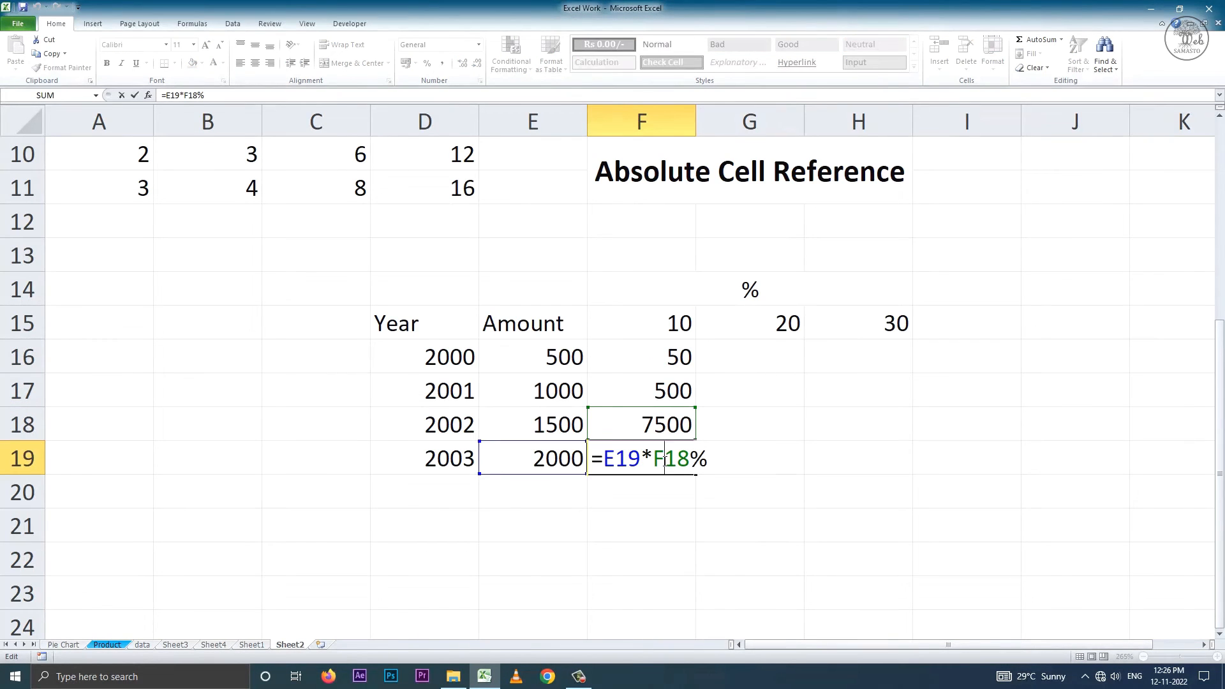
{"action": "key", "text": "Return"}
{"action": "left_click", "coordinate": [674, 386]}
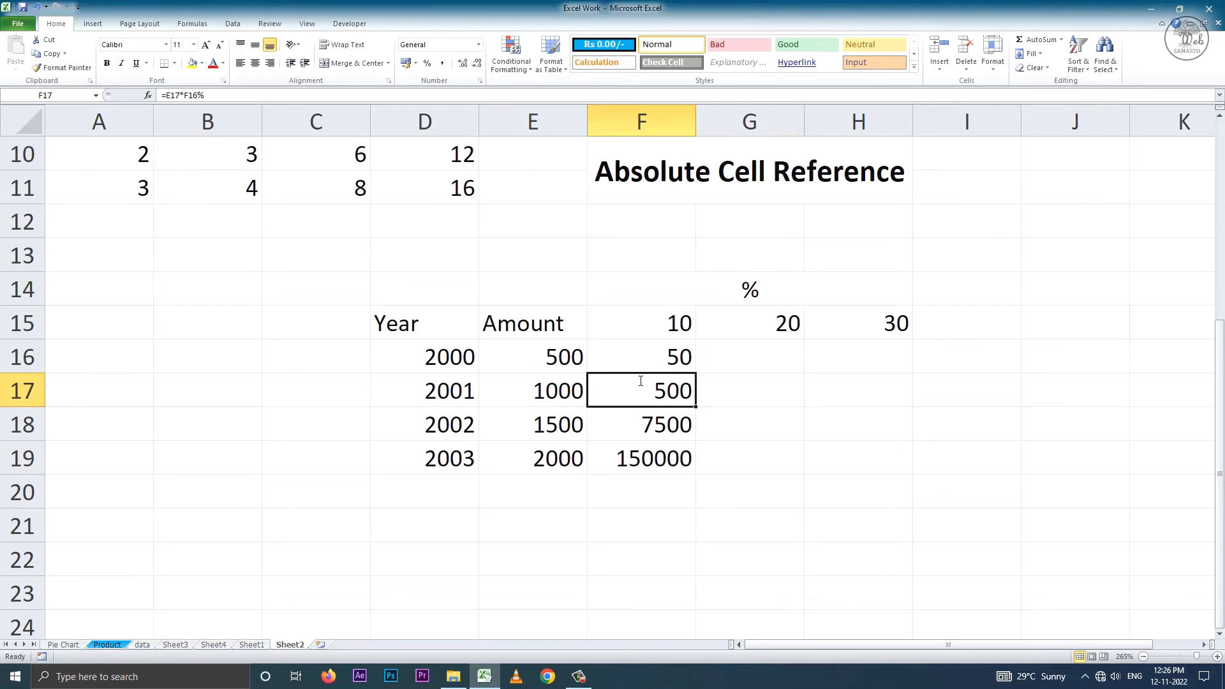
{"action": "double_click", "coordinate": [647, 392]}
{"action": "key", "text": "Return"}
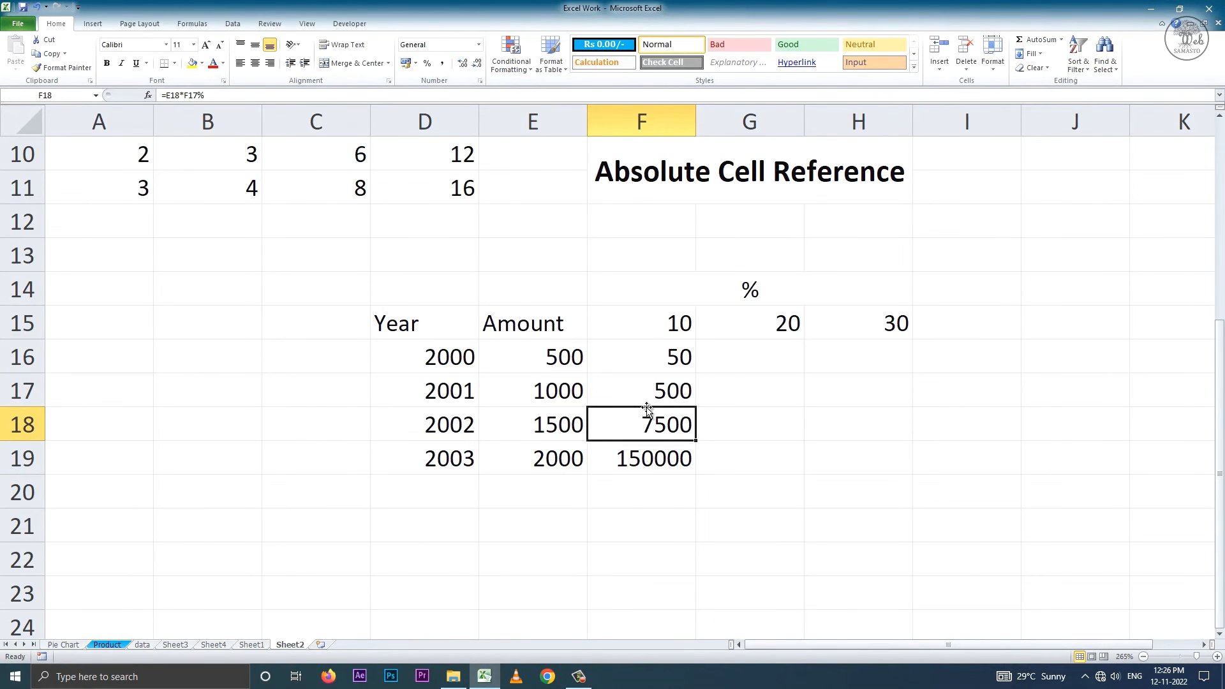
{"action": "left_click_drag", "start_coordinate": [661, 391], "coordinate": [667, 454]}
{"action": "key", "text": "Delete"}
Lock the percentage row in F16 so the formula reads =E16*F$15%, and fill it down to F19.
{"action": "double_click", "coordinate": [667, 357]}
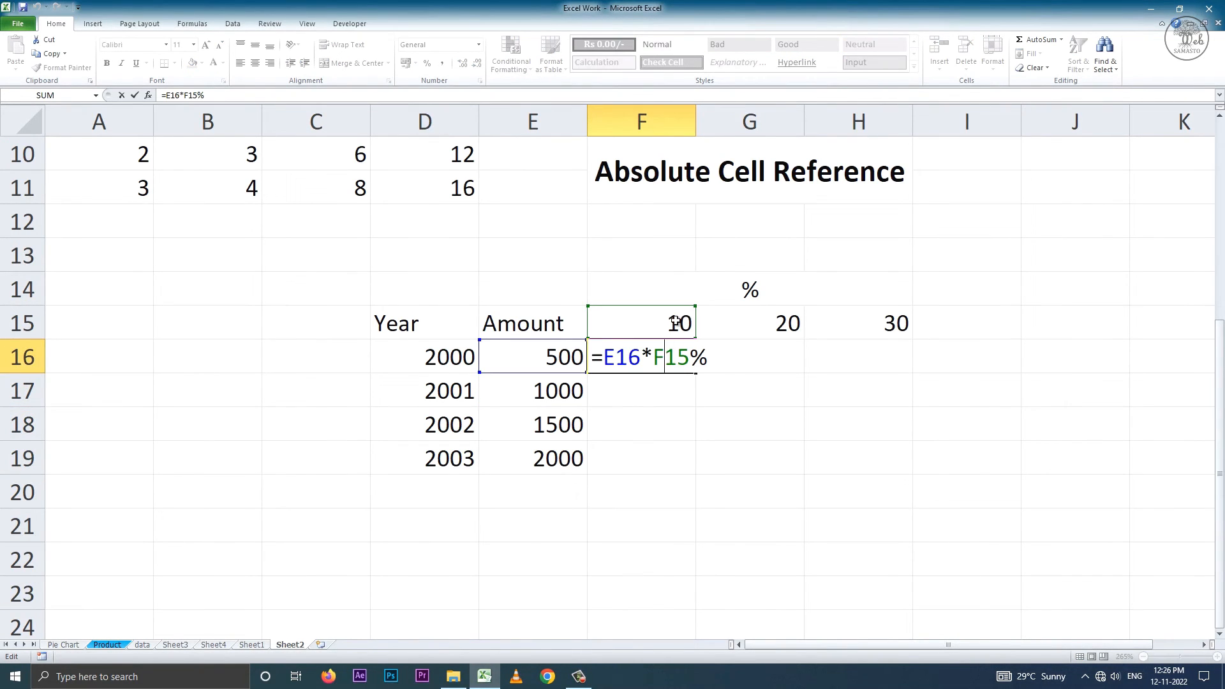
{"action": "left_click", "coordinate": [675, 361]}
{"action": "key", "text": "Return"}
{"action": "key", "text": "Up"}
{"action": "left_click_drag", "start_coordinate": [696, 373], "coordinate": [695, 461]}
Examine the formulas in F16:F19 to check which amount and percentage cells each one references.
{"action": "double_click", "coordinate": [677, 363]}
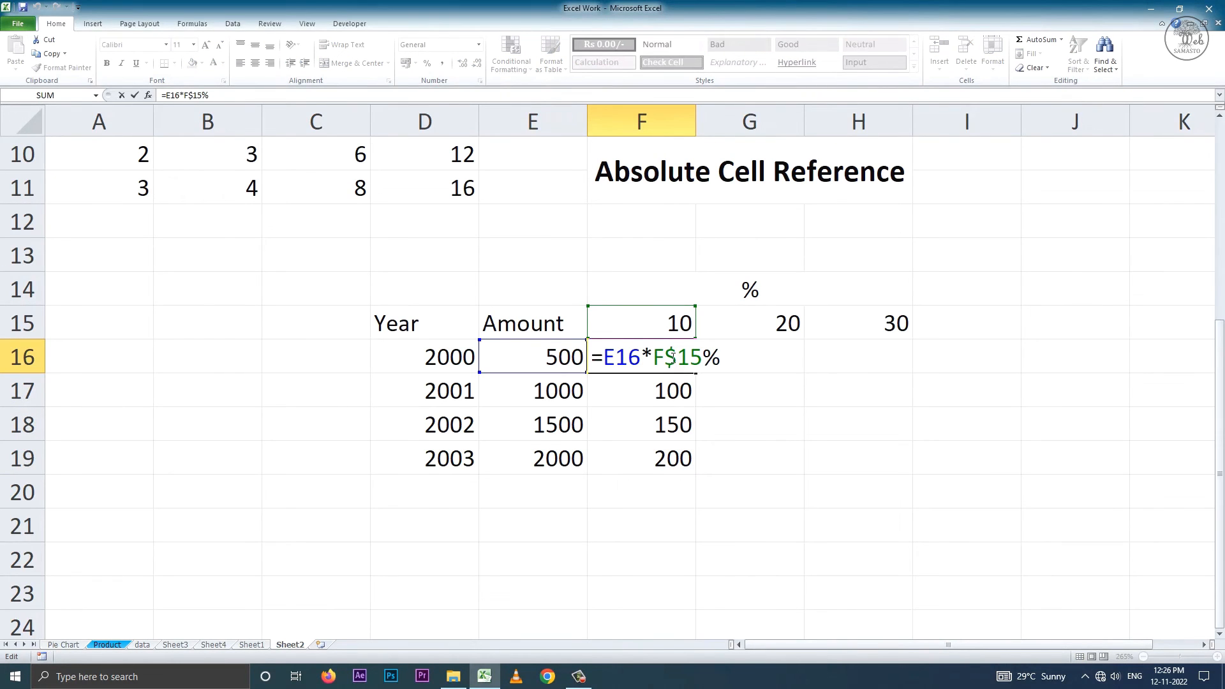
{"action": "key", "text": "Return"}
{"action": "key", "text": "F2"}
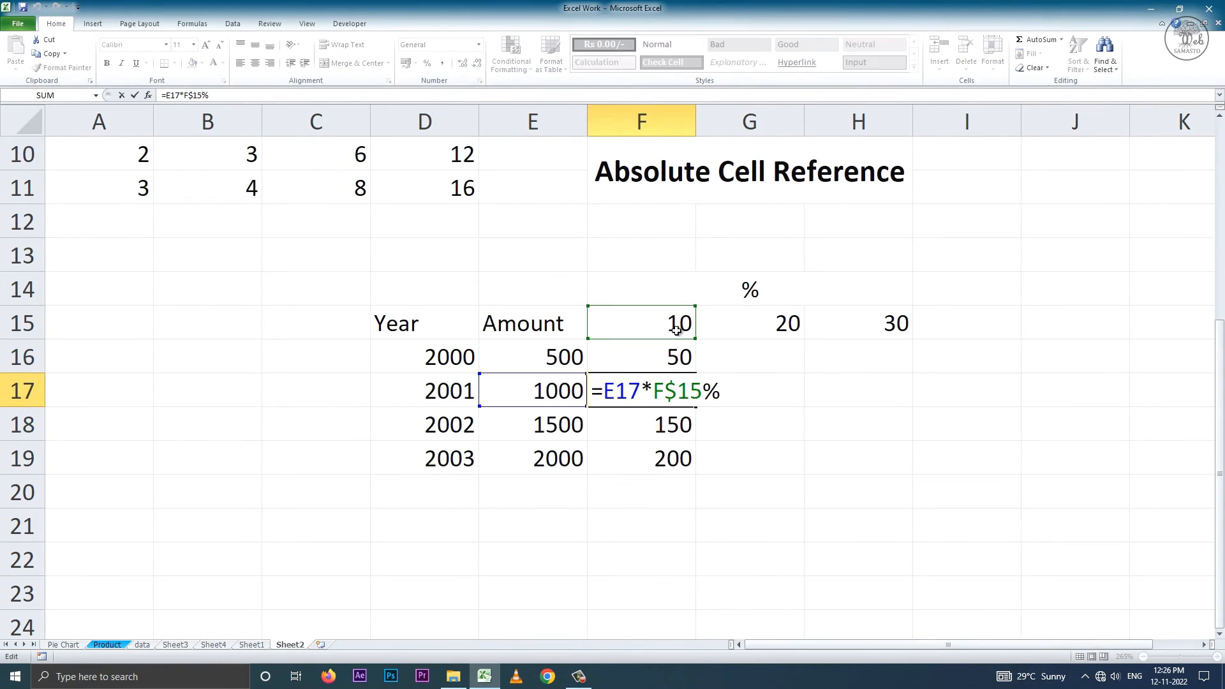
{"action": "key", "text": "Return"}
{"action": "key", "text": "F2"}
{"action": "key", "text": "Return"}
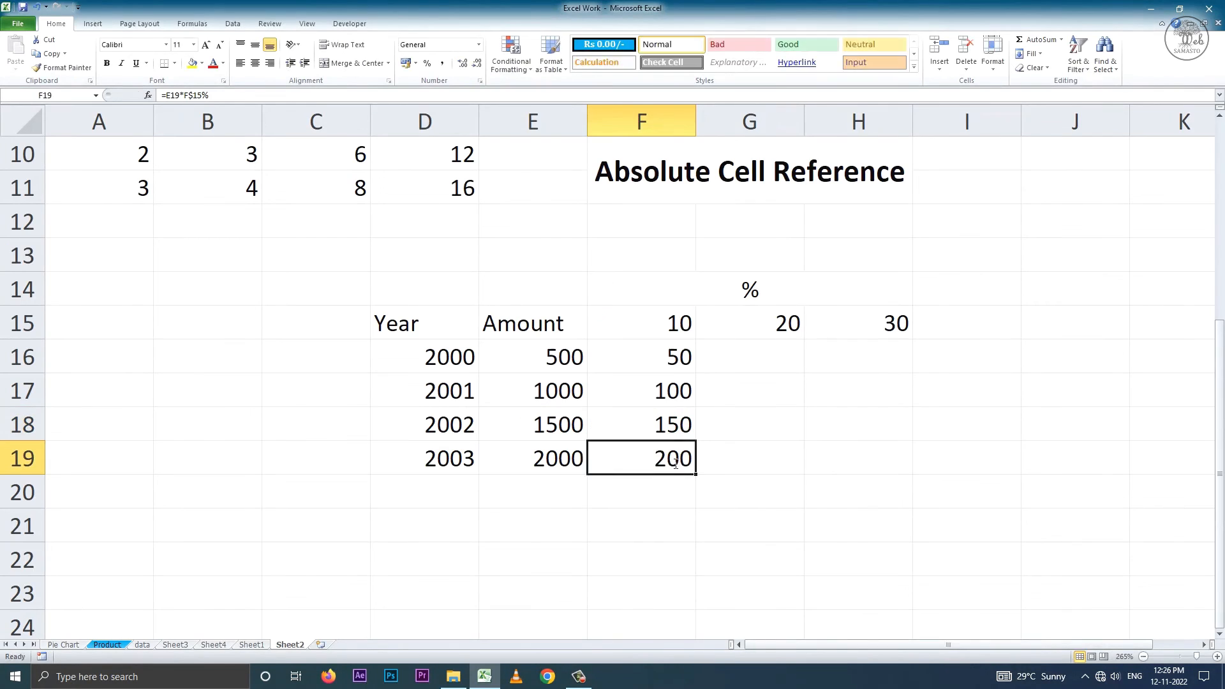
{"action": "key", "text": "F2"}
{"action": "key", "text": "Return"}
{"action": "left_click", "coordinate": [670, 457]}
Try copying the F16 formula across to G16 and inspect which amount cell the copy references.
{"action": "left_click", "coordinate": [663, 361]}
{"action": "left_click_drag", "start_coordinate": [757, 371], "coordinate": [781, 367]}
{"action": "left_click", "coordinate": [780, 358]}
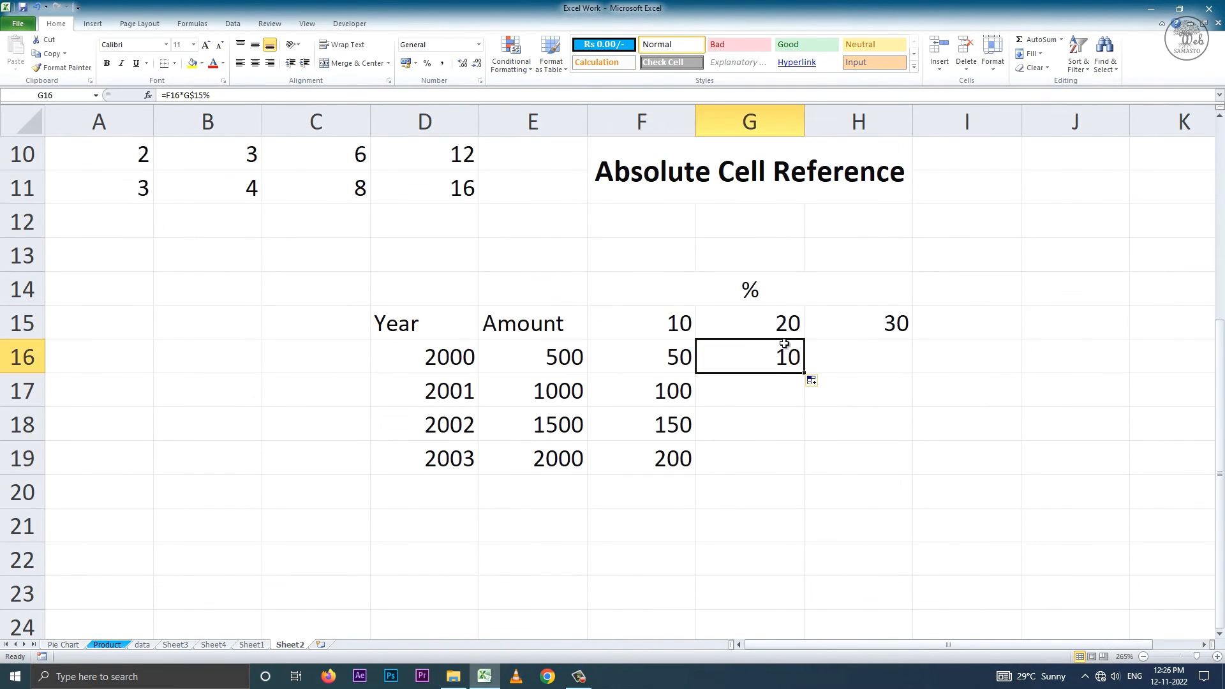
{"action": "left_click", "coordinate": [557, 359]}
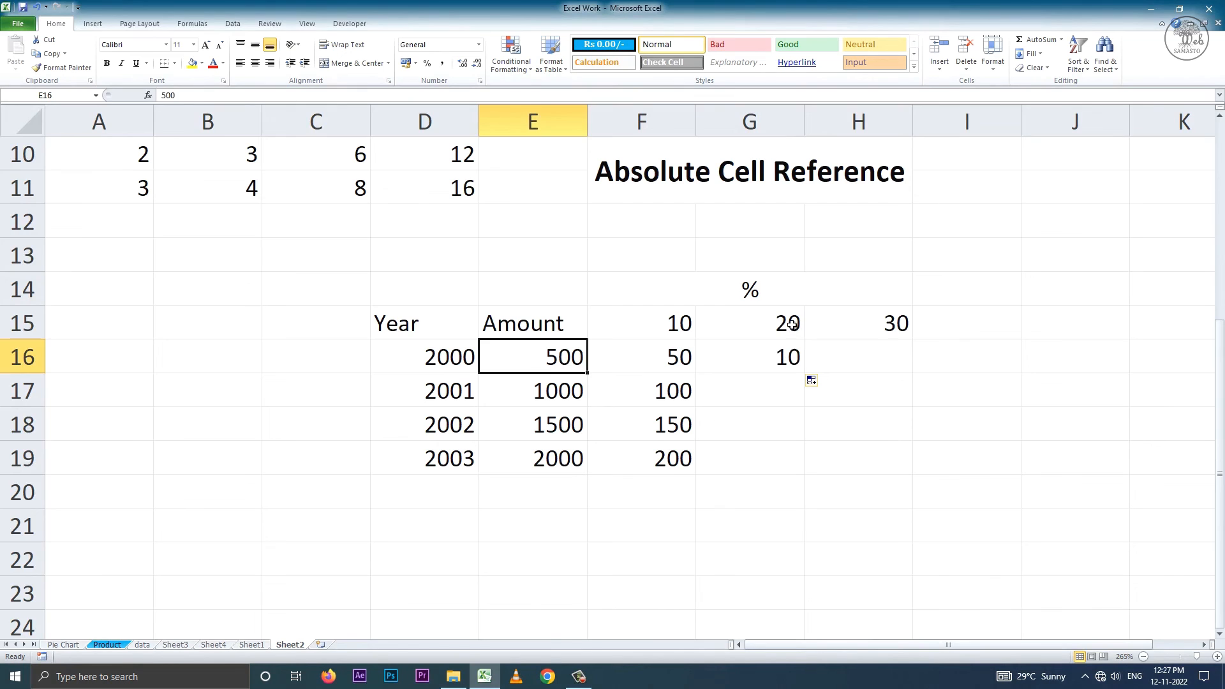
{"action": "left_click", "coordinate": [778, 363]}
{"action": "double_click", "coordinate": [774, 362]}
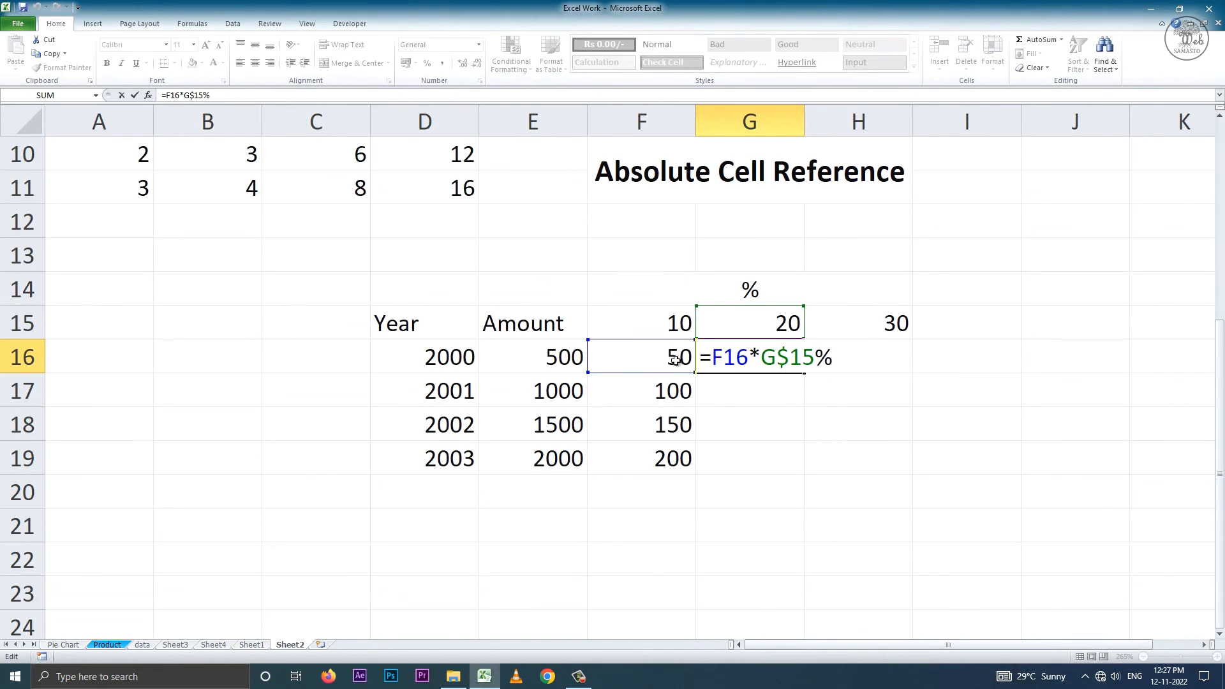
{"action": "left_click_drag", "start_coordinate": [747, 357], "coordinate": [711, 361]}
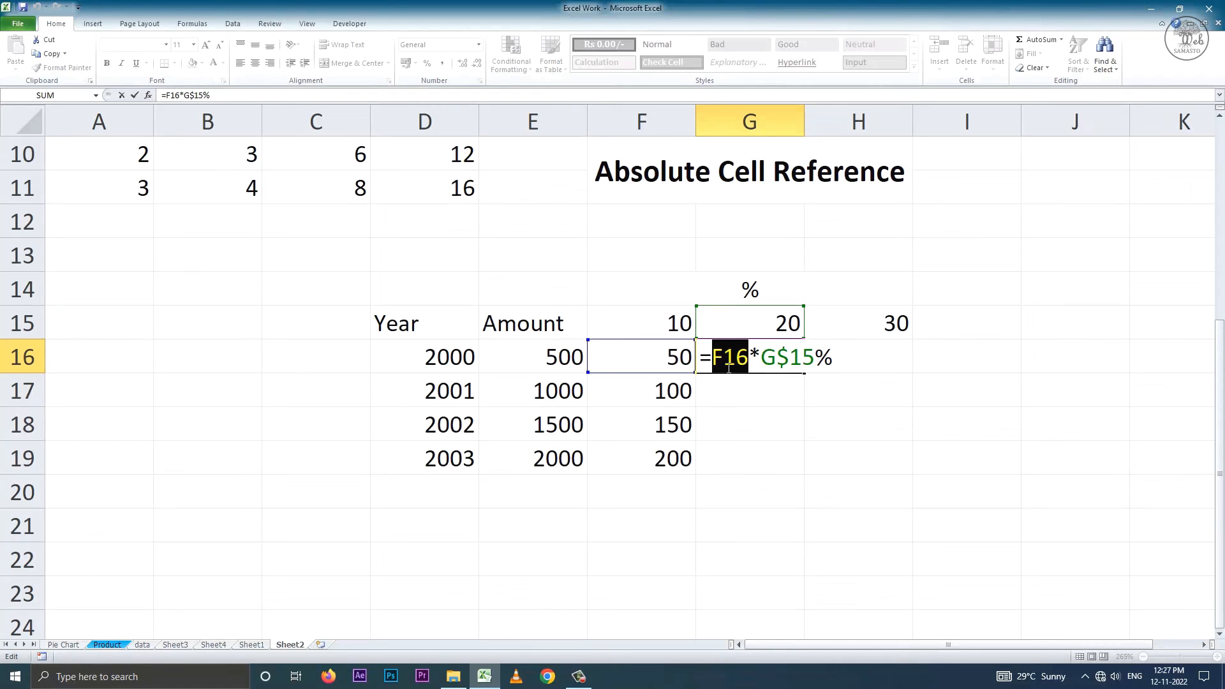
{"action": "key", "text": "Escape"}
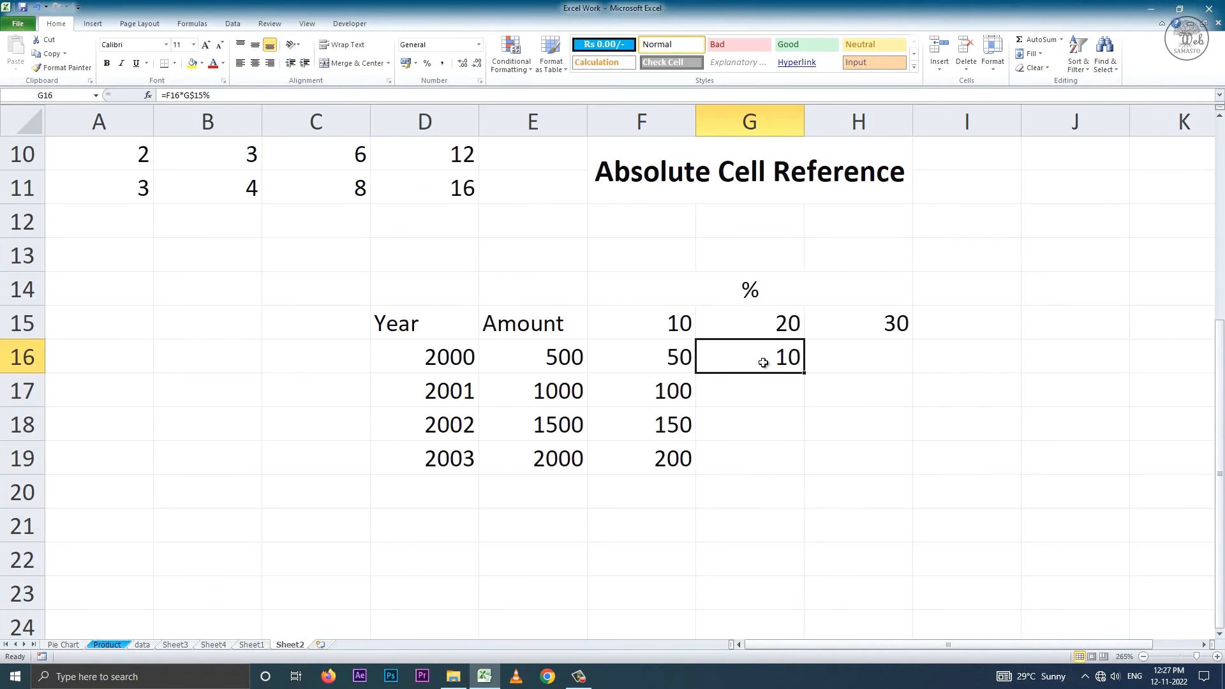
Lock the amount column in F16 so the formula reads =$E16*F$15%, and fill it across to H16.
{"action": "left_click", "coordinate": [676, 358]}
{"action": "double_click", "coordinate": [614, 358]}
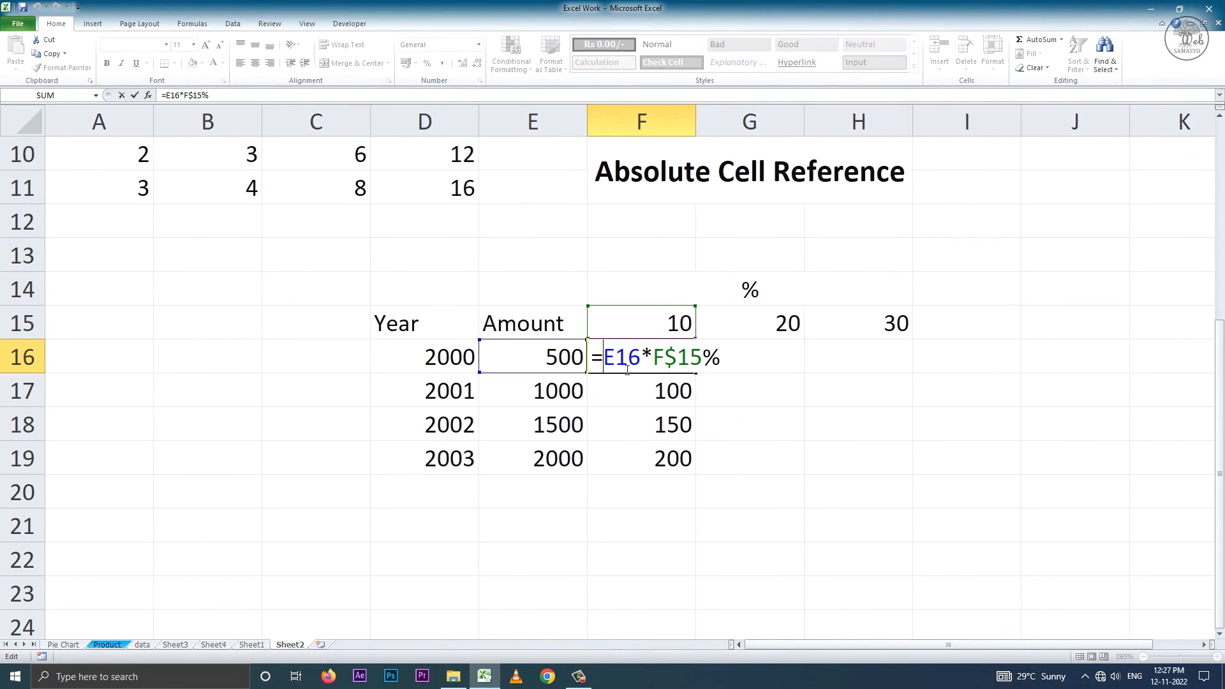
{"action": "type", "text": "$"}
{"action": "key", "text": "Return"}
{"action": "left_click", "coordinate": [629, 357]}
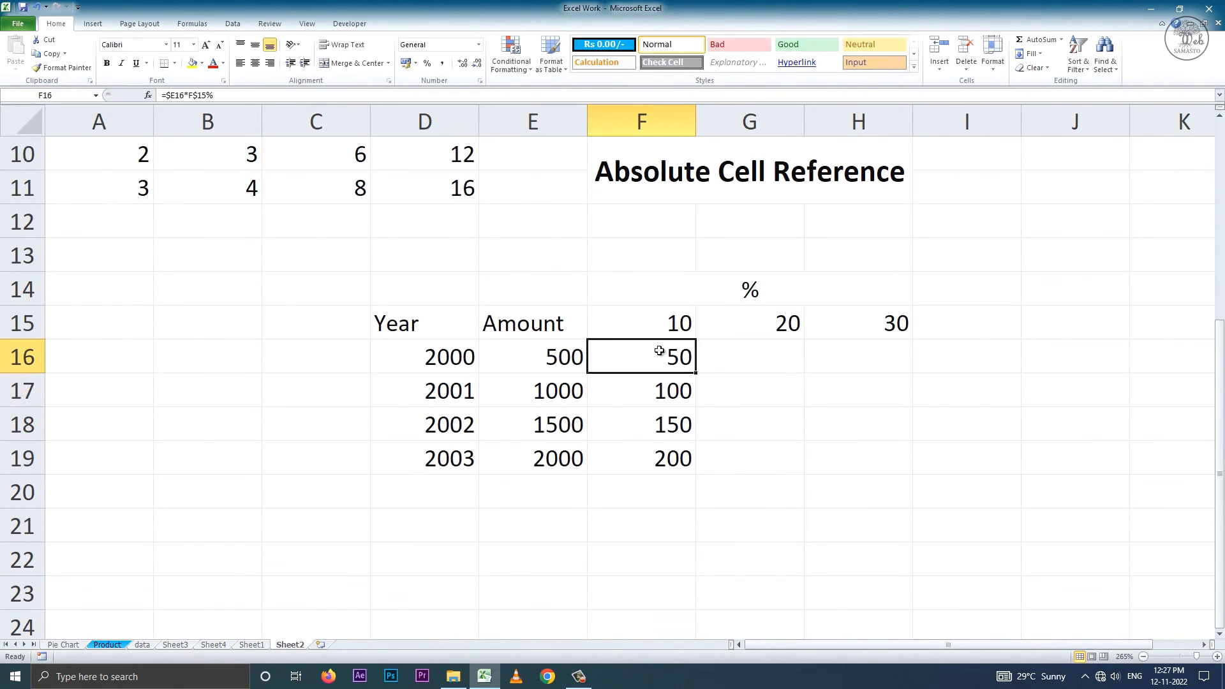
{"action": "left_click_drag", "start_coordinate": [699, 376], "coordinate": [861, 360]}
Check the cell references in the copied formulas in G16 and H16.
{"action": "double_click", "coordinate": [771, 371]}
{"action": "key", "text": "Return"}
{"action": "left_click", "coordinate": [796, 370]}
{"action": "double_click", "coordinate": [876, 357]}
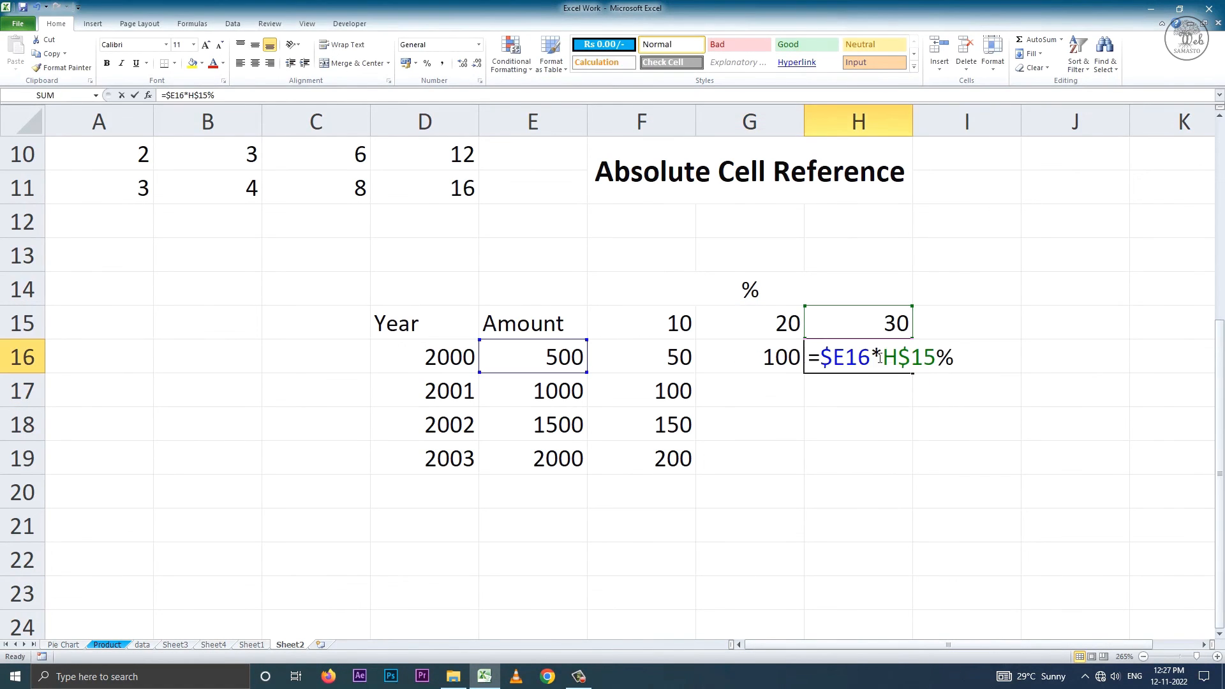
{"action": "key", "text": "Return"}
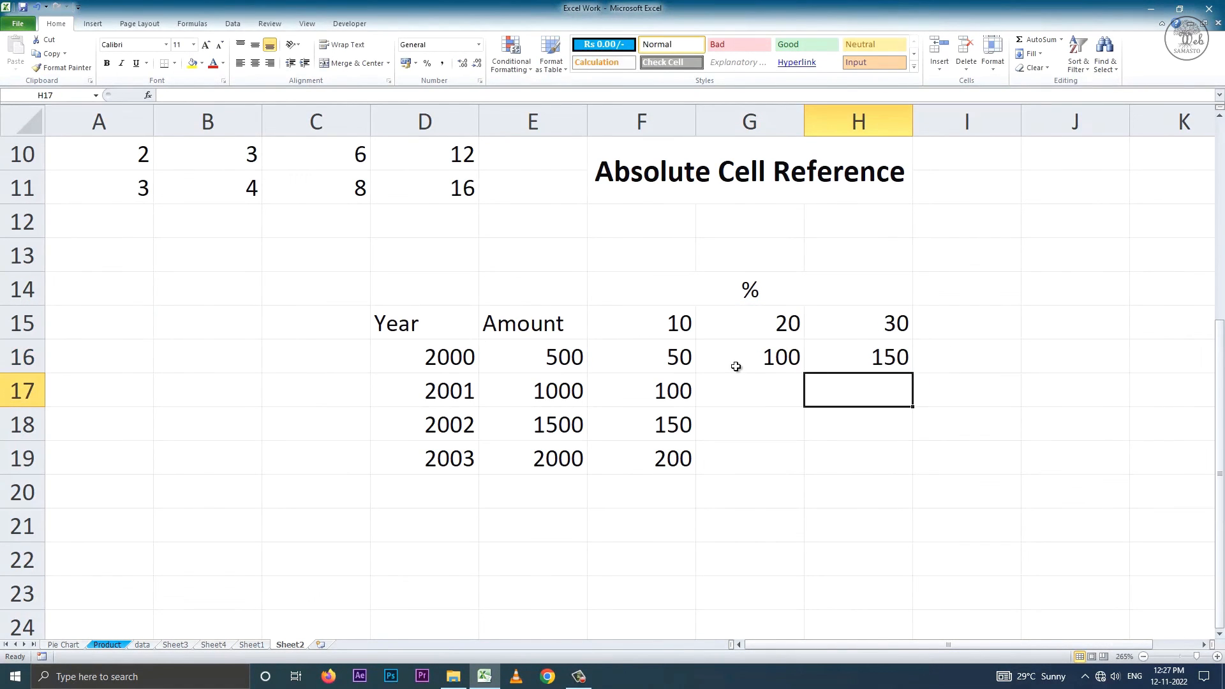
Fill the mixed-reference formula from F16 down to F19 and check the formula in F19.
{"action": "left_click", "coordinate": [657, 361]}
{"action": "left_click_drag", "start_coordinate": [695, 375], "coordinate": [696, 476]}
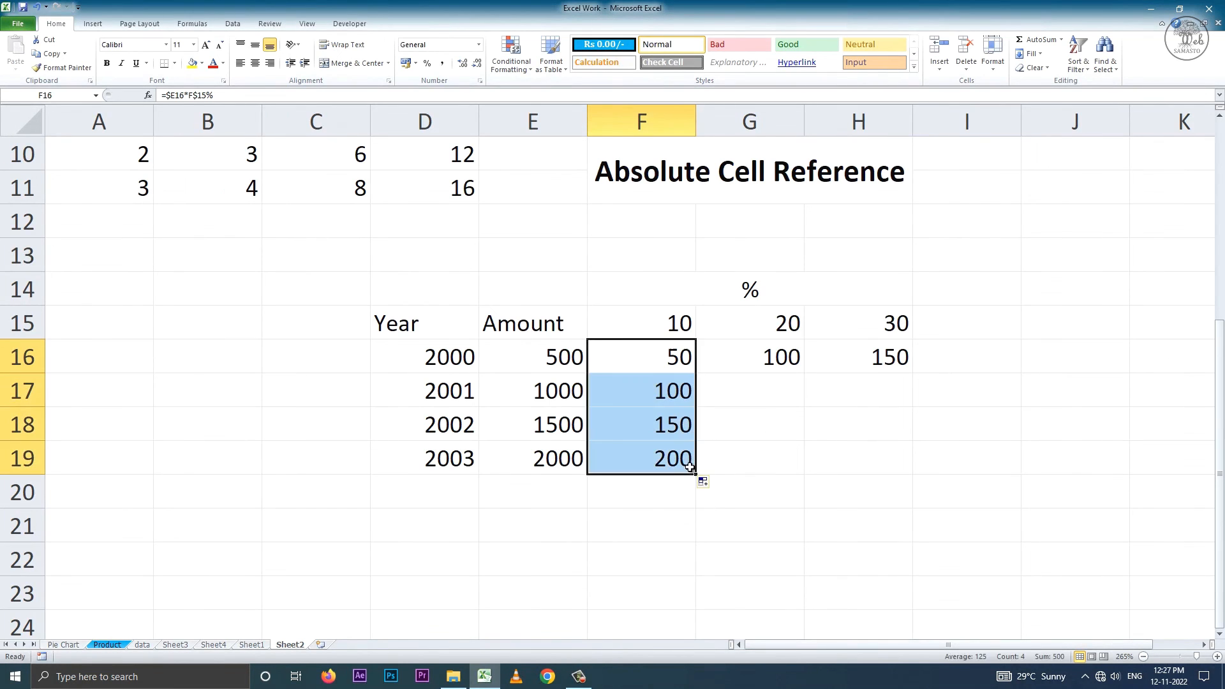
{"action": "double_click", "coordinate": [678, 458]}
{"action": "key", "text": "Return"}
Fill the formulas in F16:F19 across to column H and check the references in H19.
{"action": "left_click_drag", "start_coordinate": [673, 356], "coordinate": [890, 464]}
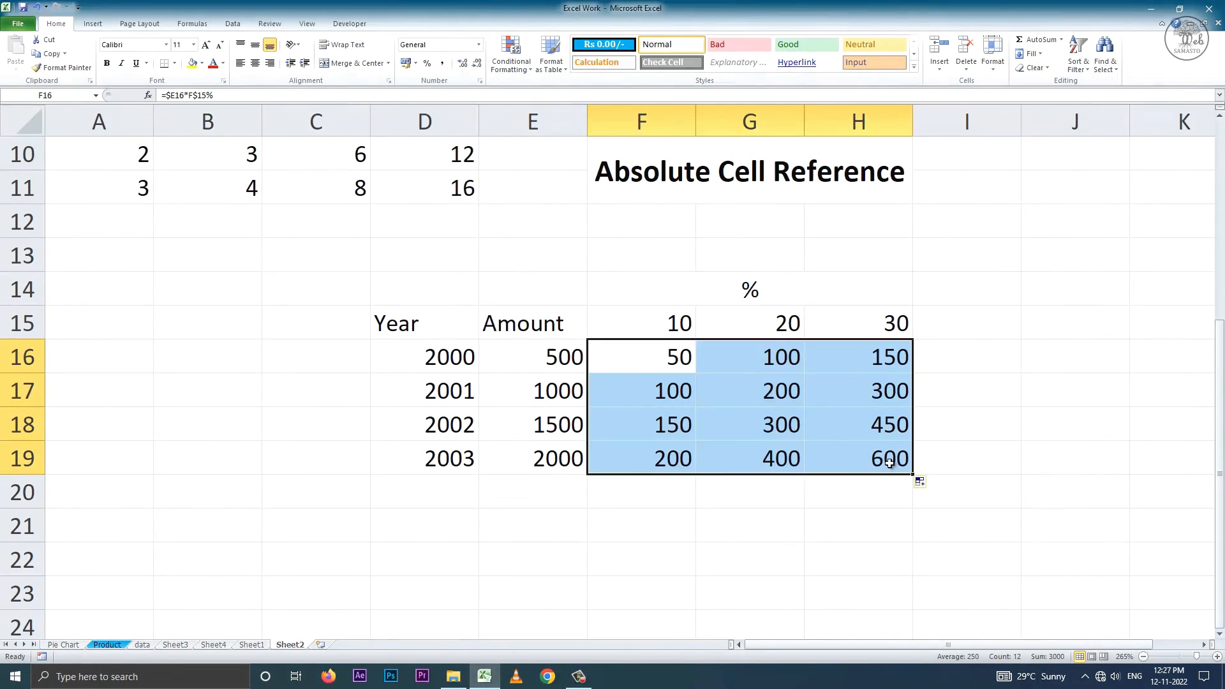
{"action": "double_click", "coordinate": [891, 463]}
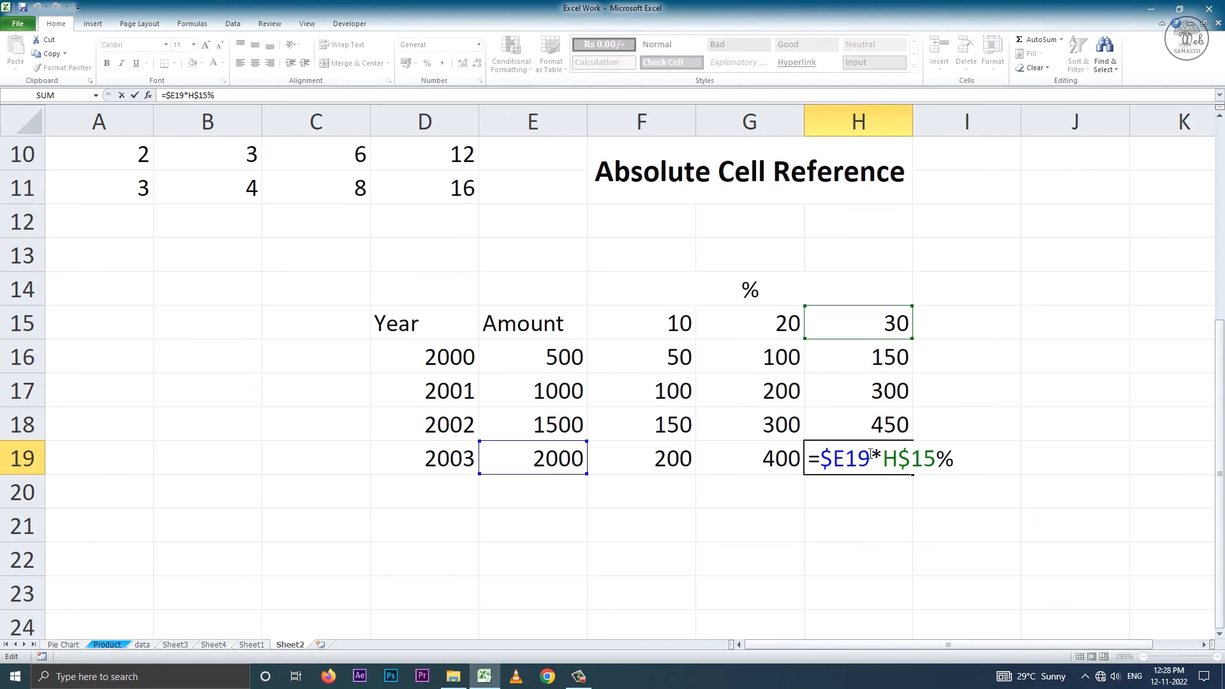
{"action": "key", "text": "Return"}
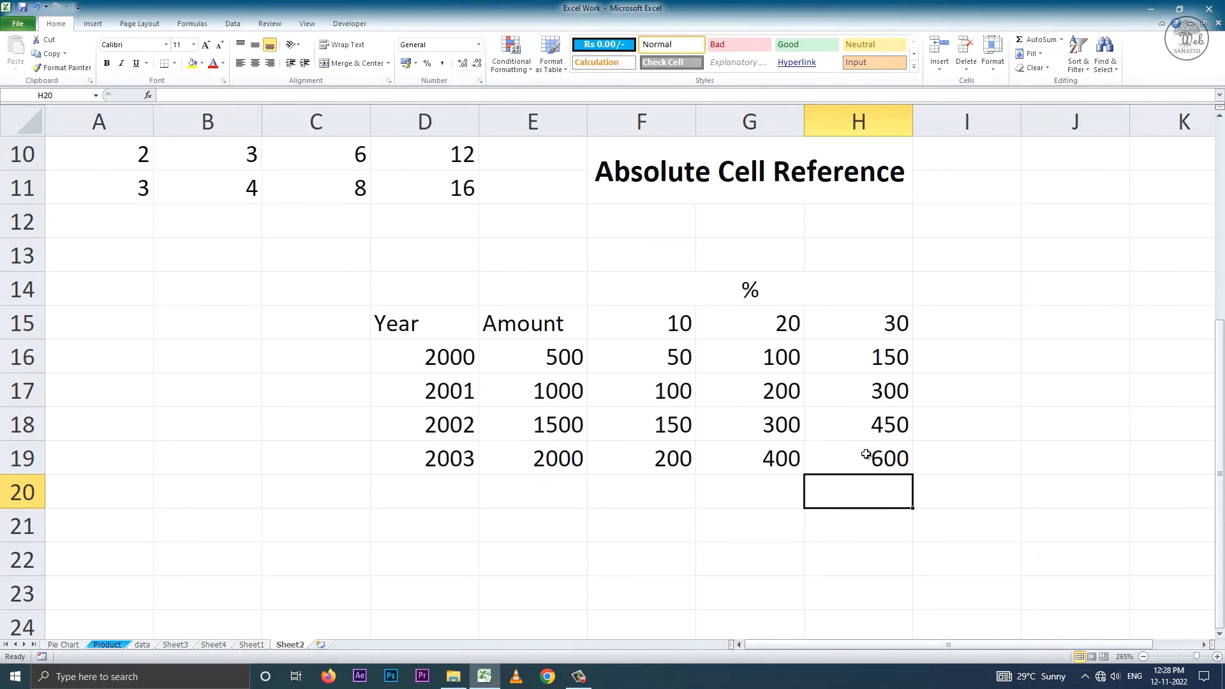